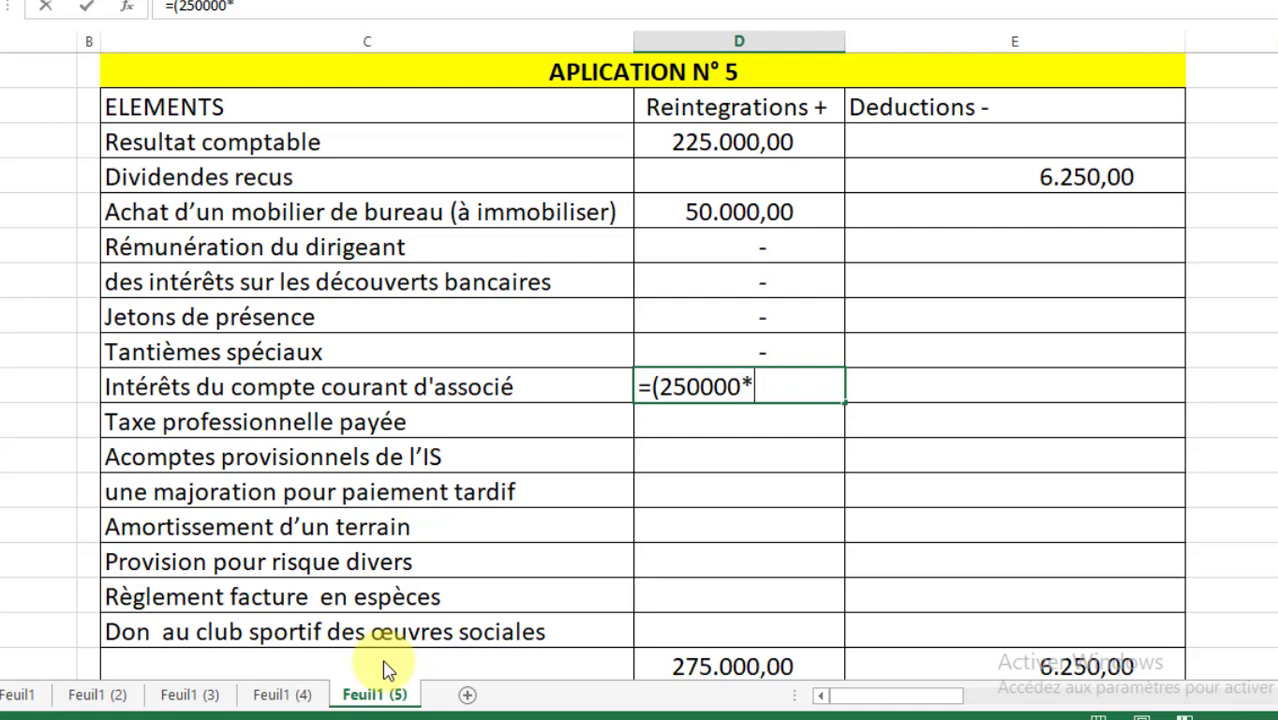
Complete the reintegration formula for Intérêts du compte courant d'associé as =(250000*7%)-(250000*2%)
{"action": "type", "text": "7%à"}
{"action": "key", "text": "BackSpace"}
{"action": "type", "text": ")"}
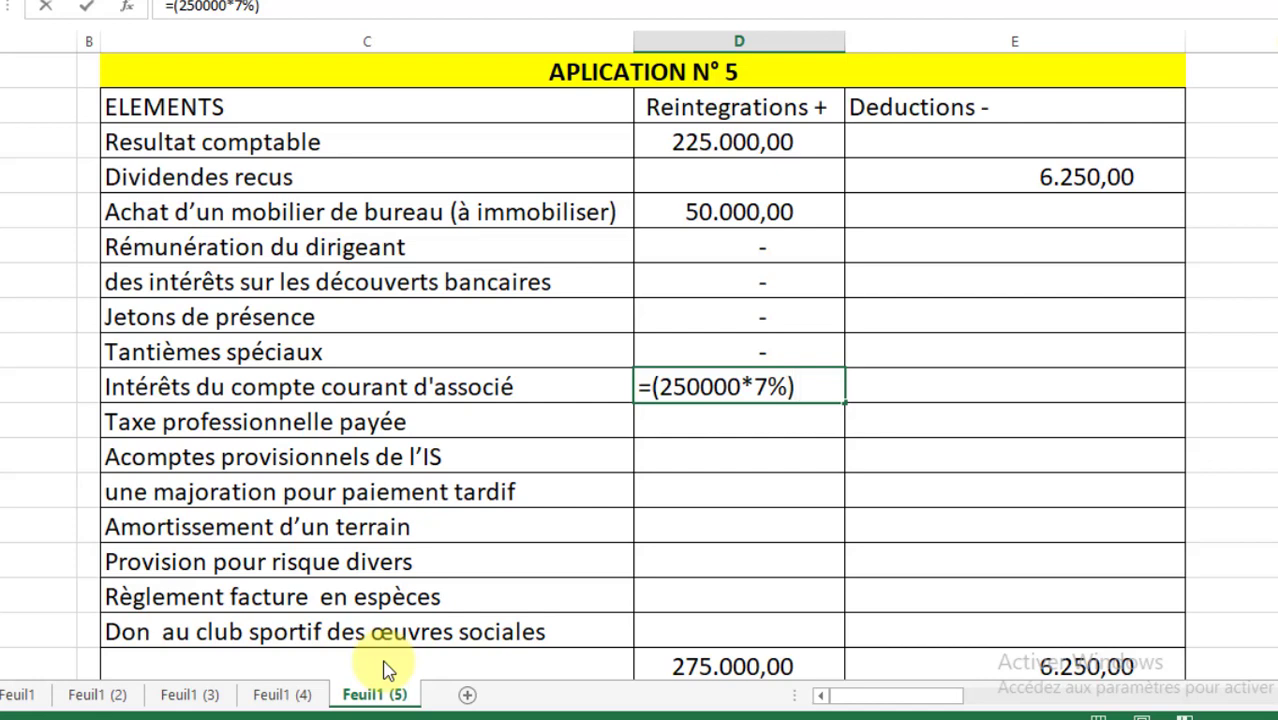
{"action": "type", "text": "6"}
{"action": "key", "text": "BackSpace"}
{"action": "type", "text": "-("}
{"action": "key", "text": "alt+Tab"}
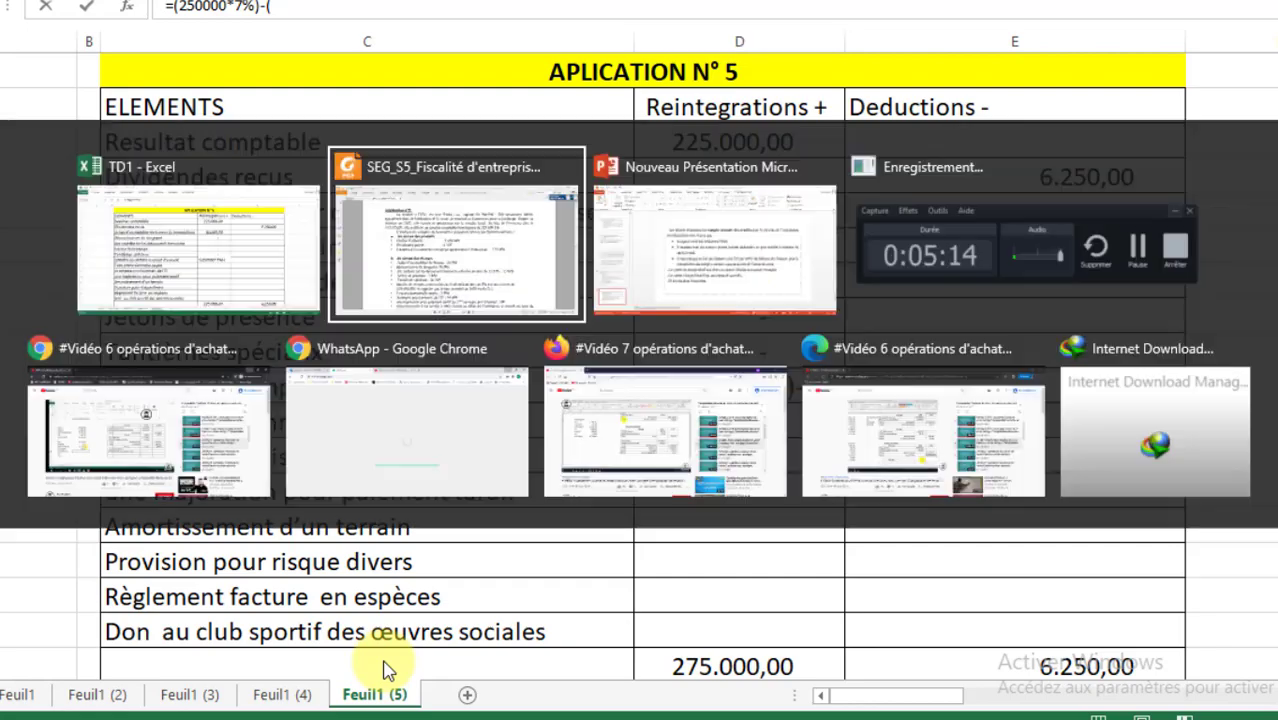
{"action": "key", "text": "alt+Tab"}
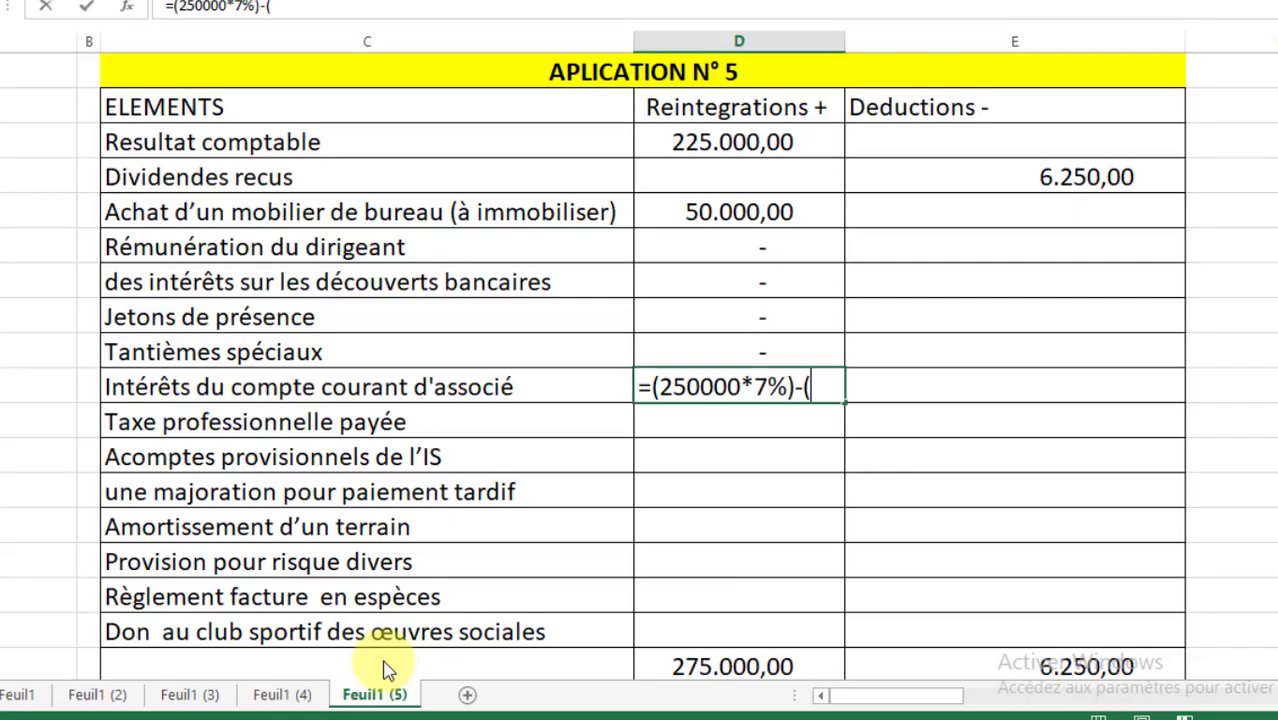
{"action": "type", "text": "250000"}
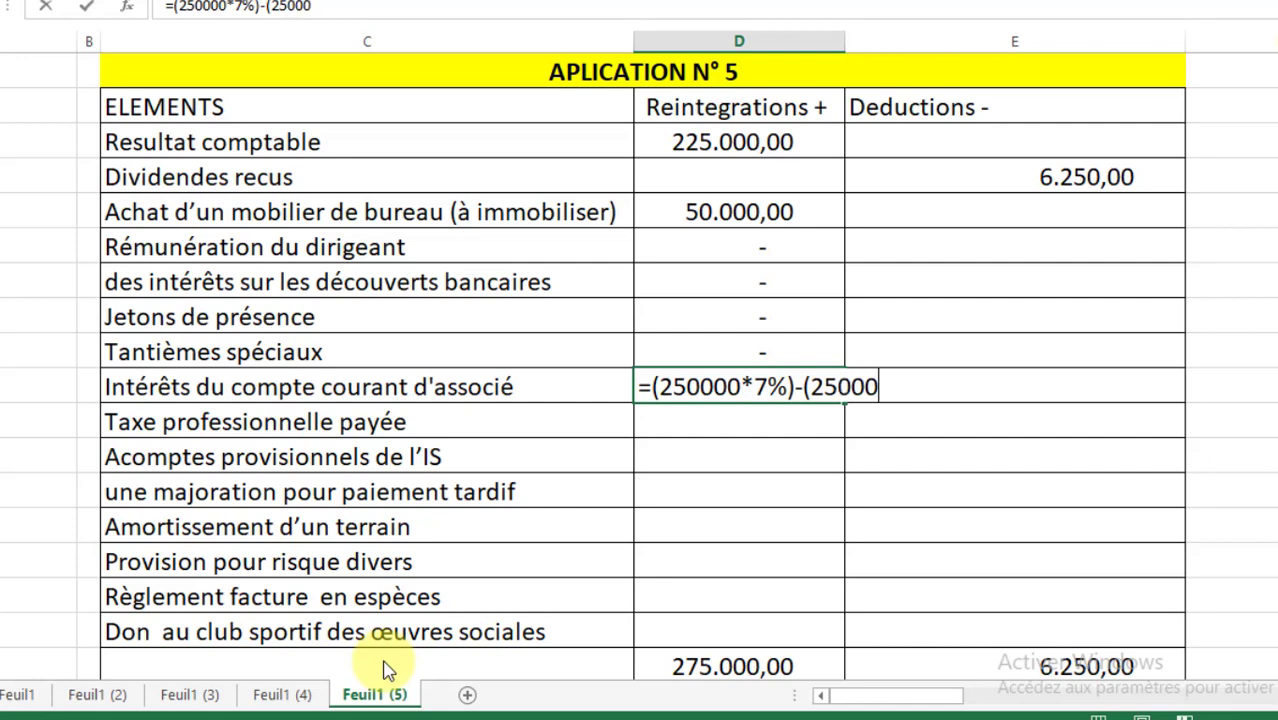
{"action": "type", "text": "*2%"}
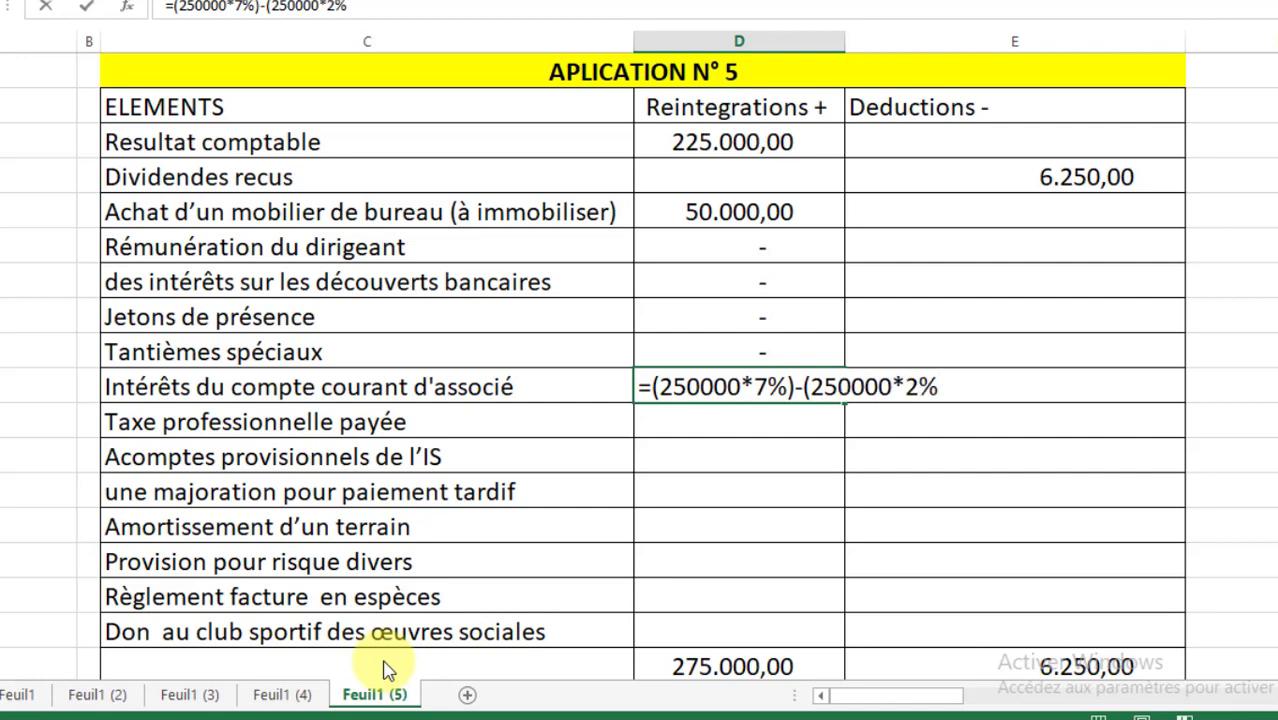
{"action": "type", "text": ")"}
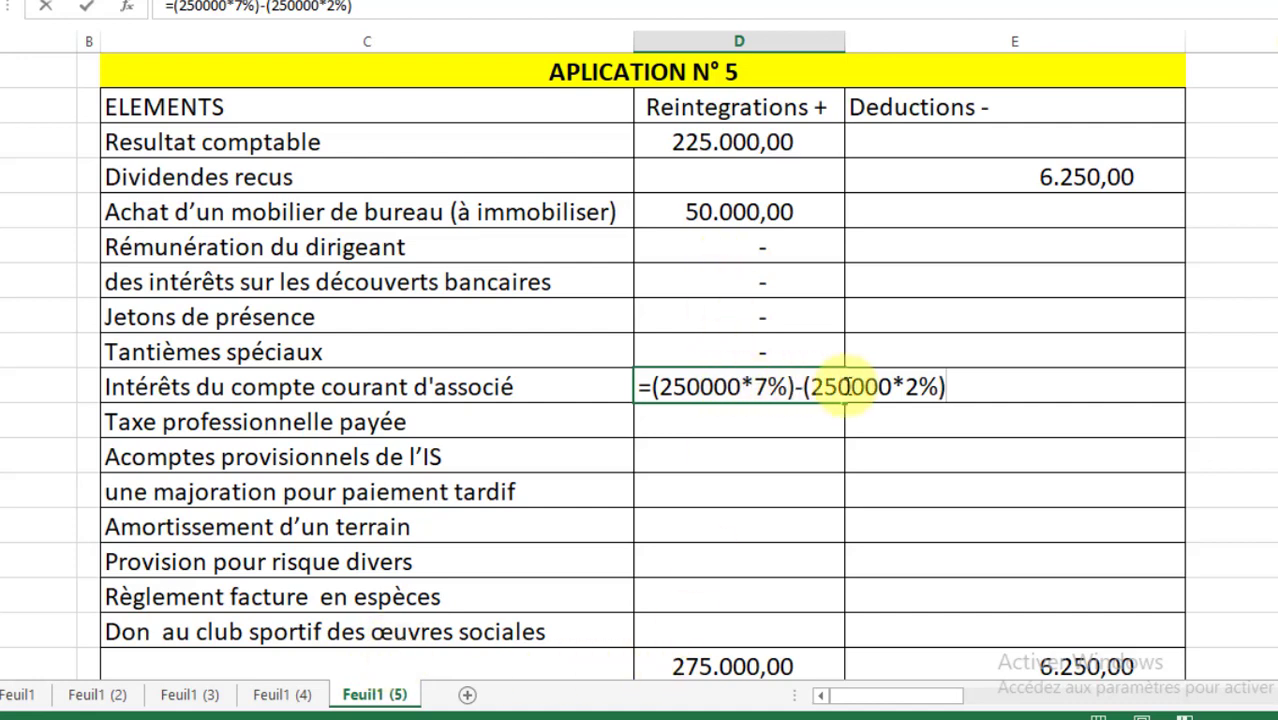
{"action": "left_click_drag", "start_coordinate": [812, 388], "coordinate": [888, 387]}
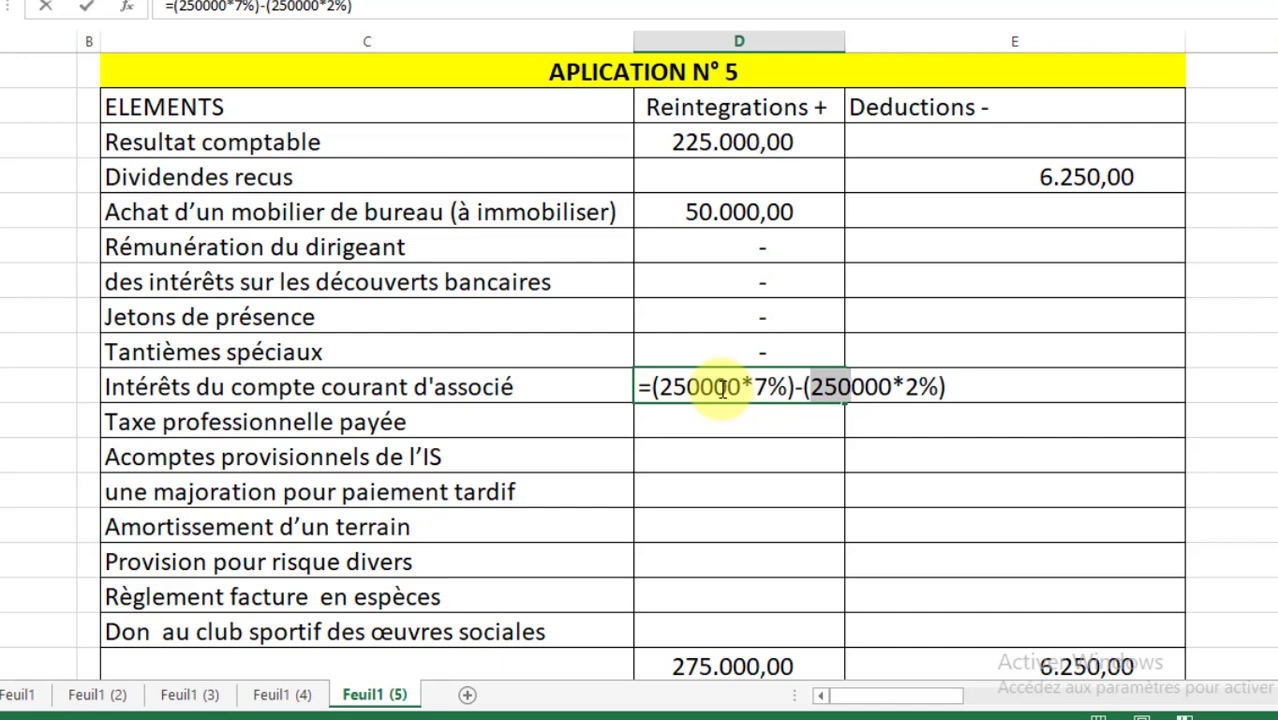
{"action": "key", "text": "Return"}
{"action": "left_click", "coordinate": [780, 391]}
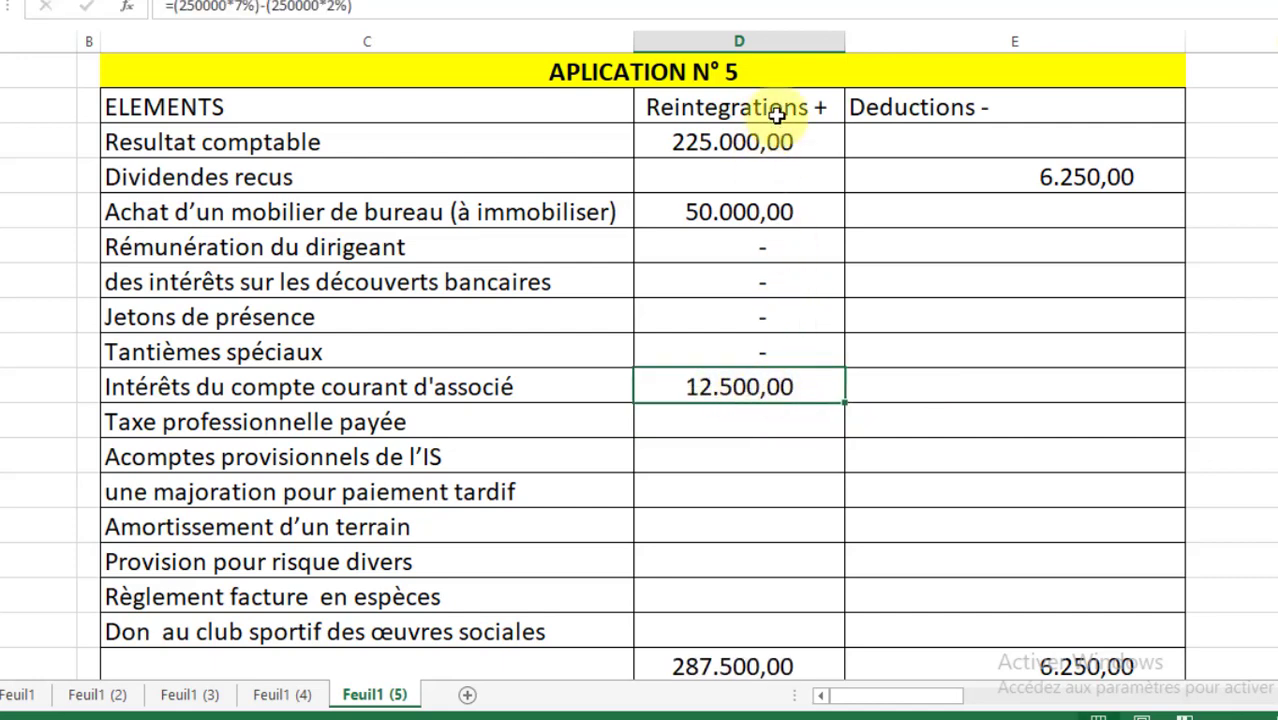
{"action": "left_click", "coordinate": [772, 102]}
{"action": "left_click", "coordinate": [736, 391]}
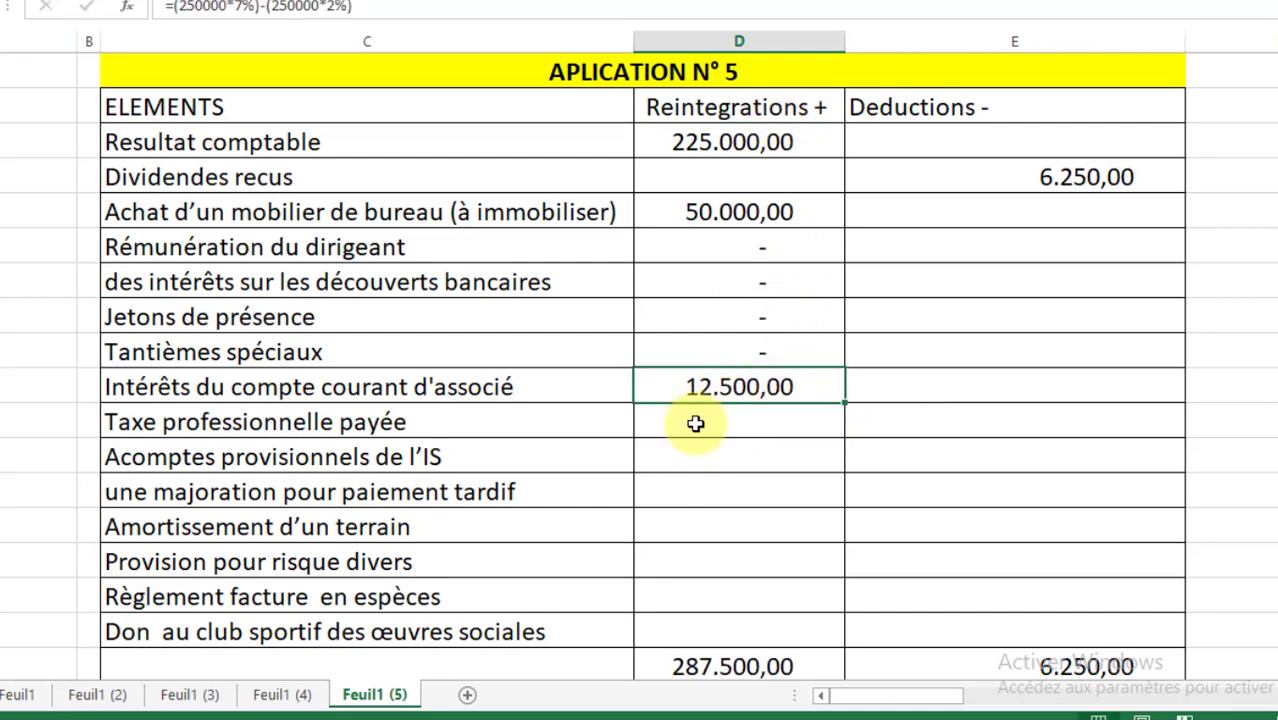
Check the Taxe professionnelle payée charge in the exercise PDF and enter 0 as its reintegration in the Excel table
{"action": "key", "text": "alt+Tab"}
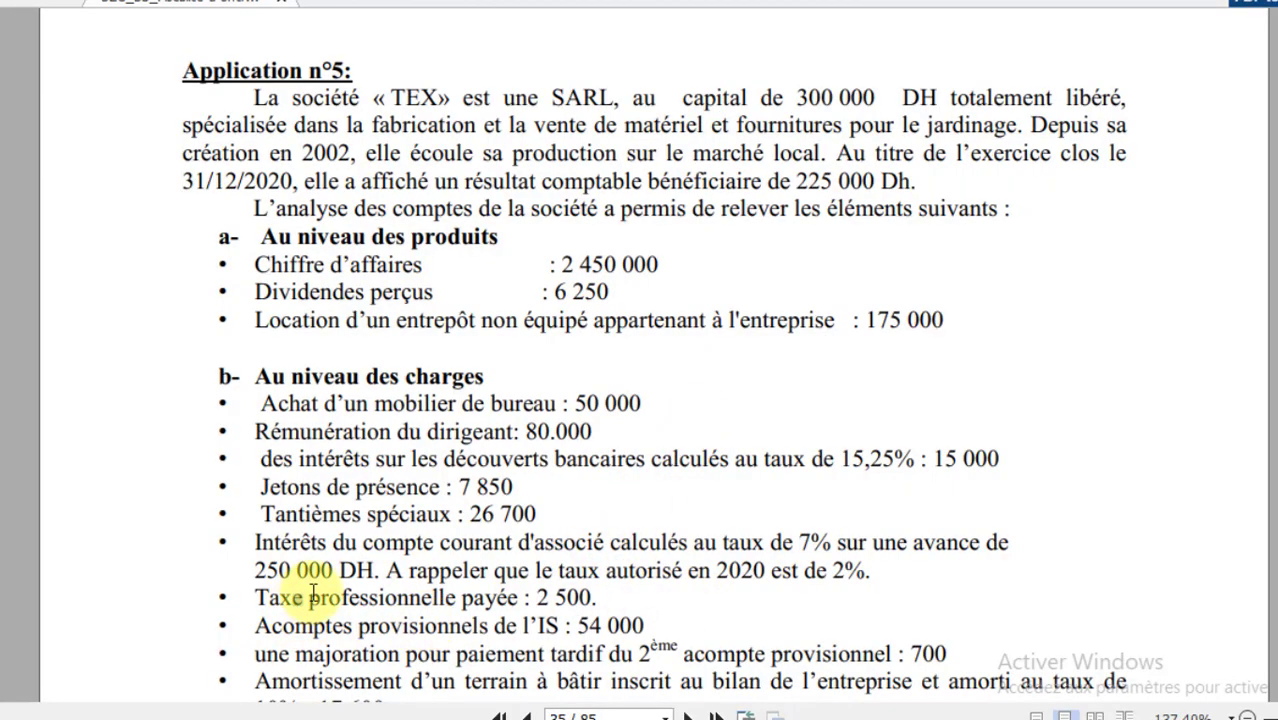
{"action": "left_click_drag", "start_coordinate": [292, 597], "coordinate": [591, 599]}
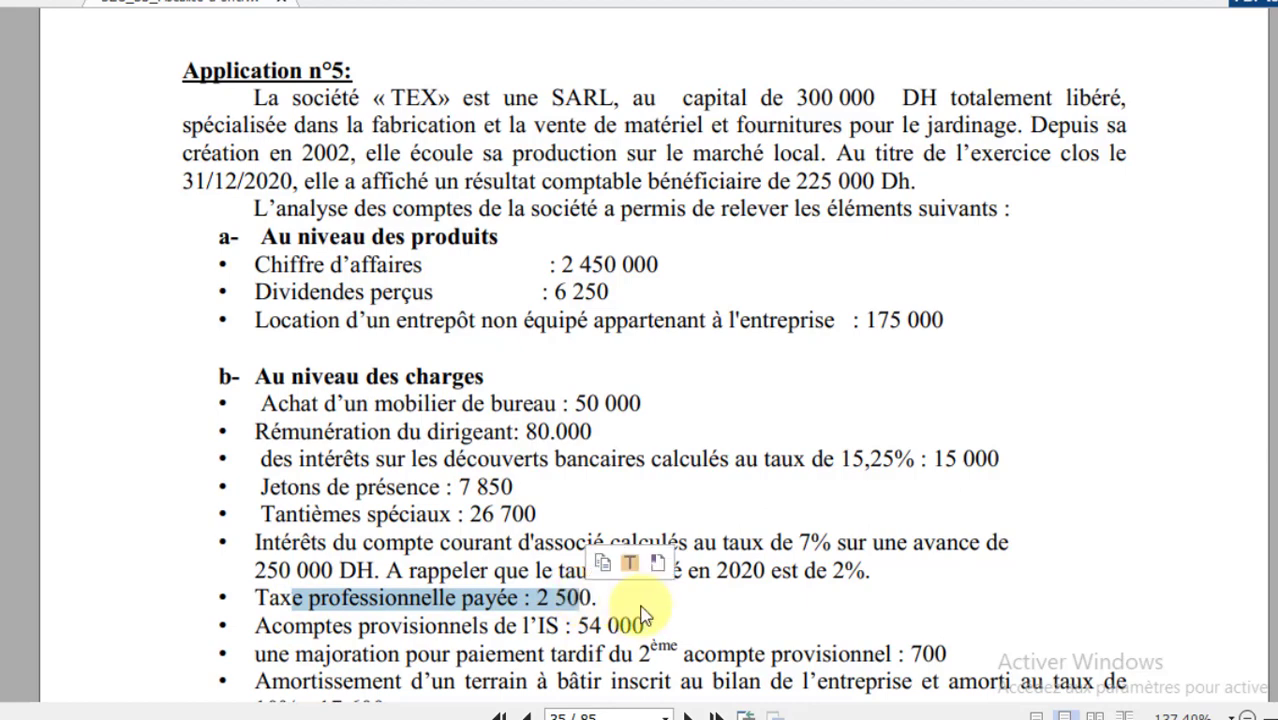
{"action": "left_click", "coordinate": [594, 598]}
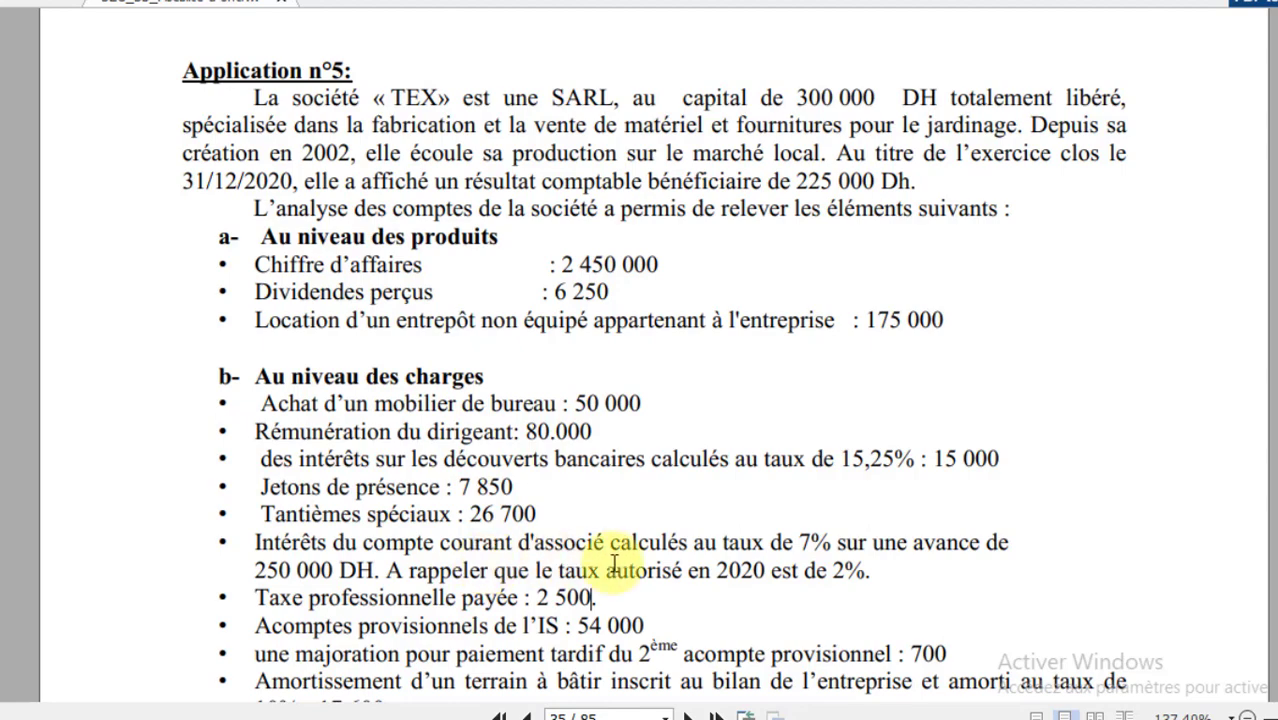
{"action": "key", "text": "alt+Tab"}
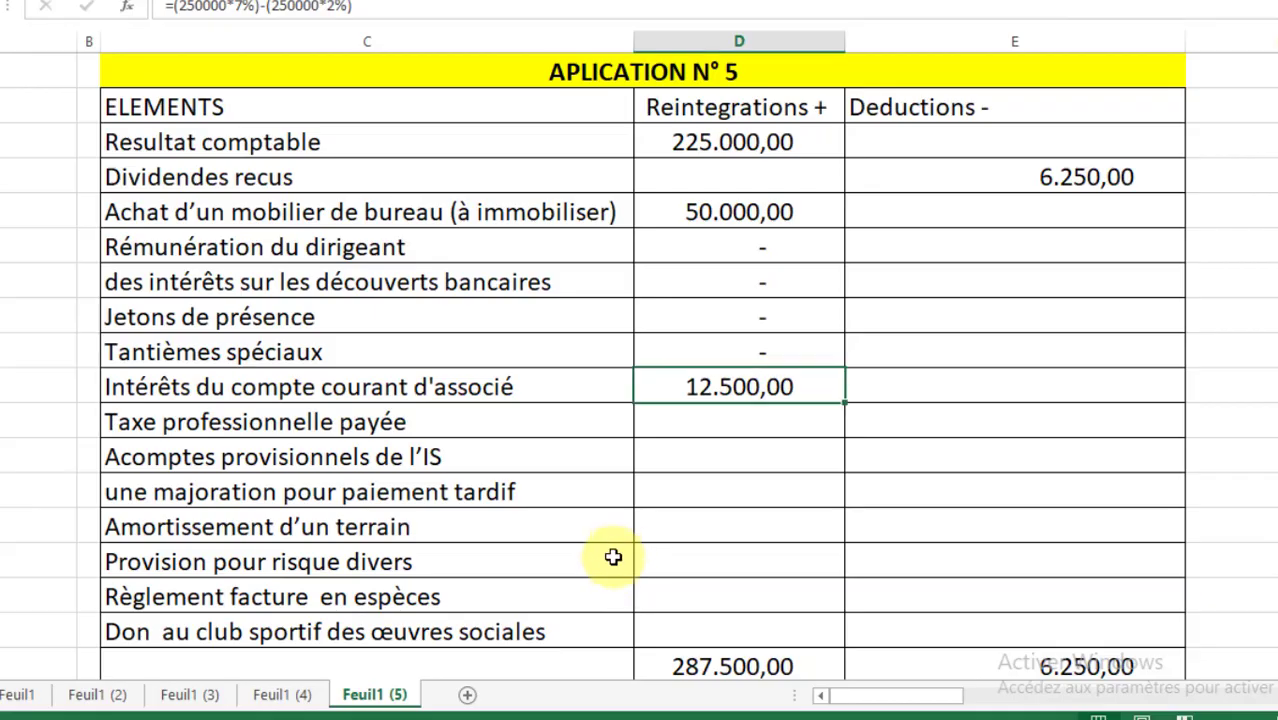
{"action": "left_click", "coordinate": [750, 430]}
{"action": "type", "text": "à"}
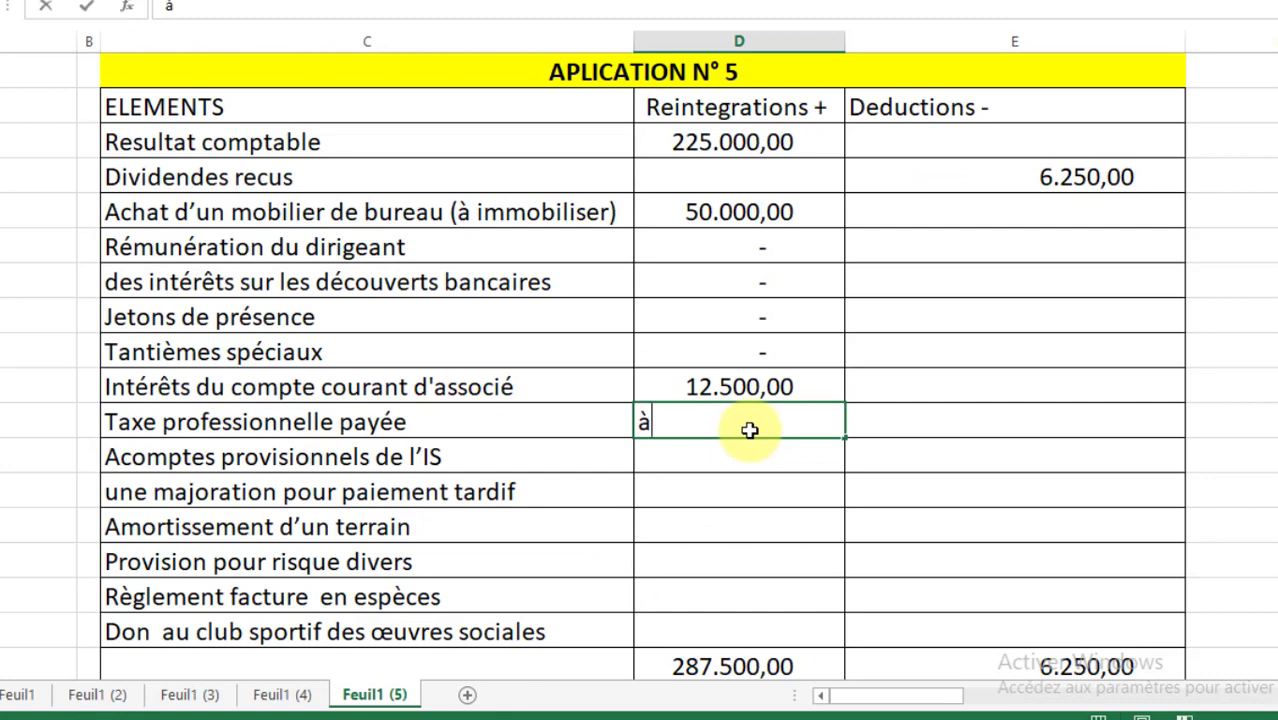
{"action": "key", "text": "BackSpace"}
{"action": "type", "text": "0"}
{"action": "key", "text": "Return"}
Look up the Acomptes provisionnels de l'IS in the exercise PDF and enter 54000 as their reintegration in the Excel table
{"action": "key", "text": "alt+Tab"}
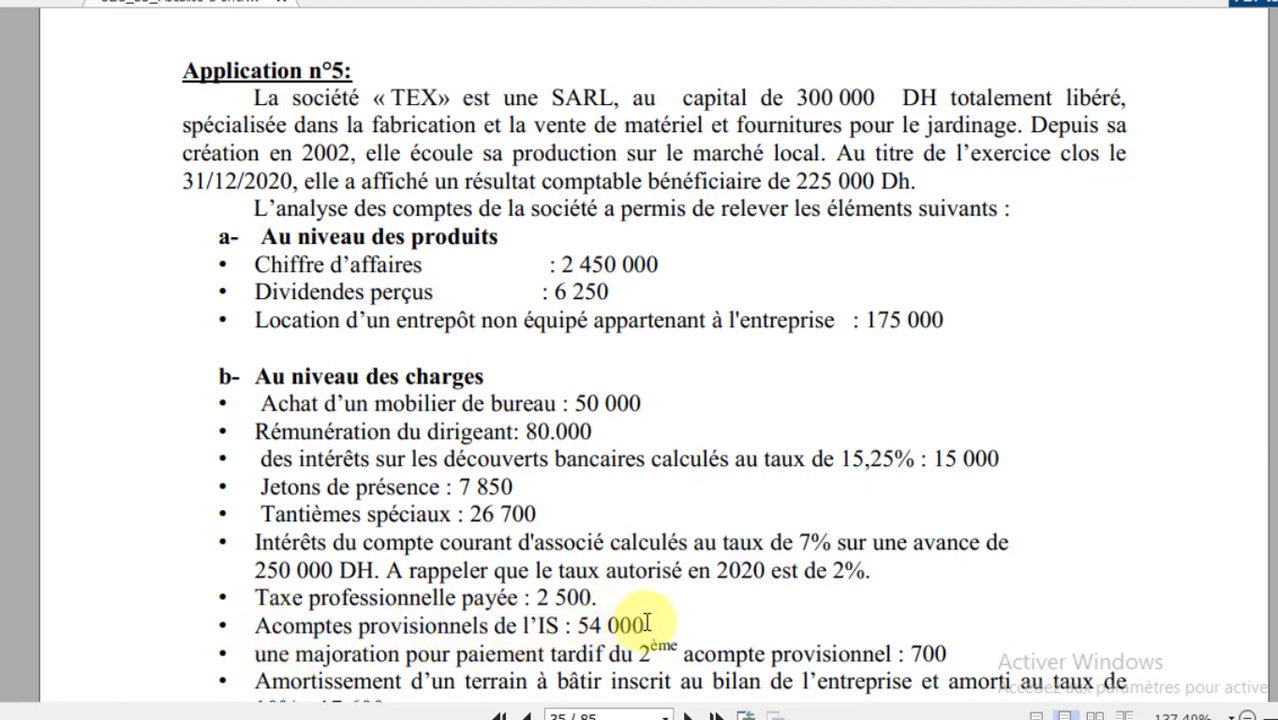
{"action": "key", "text": "alt+Tab"}
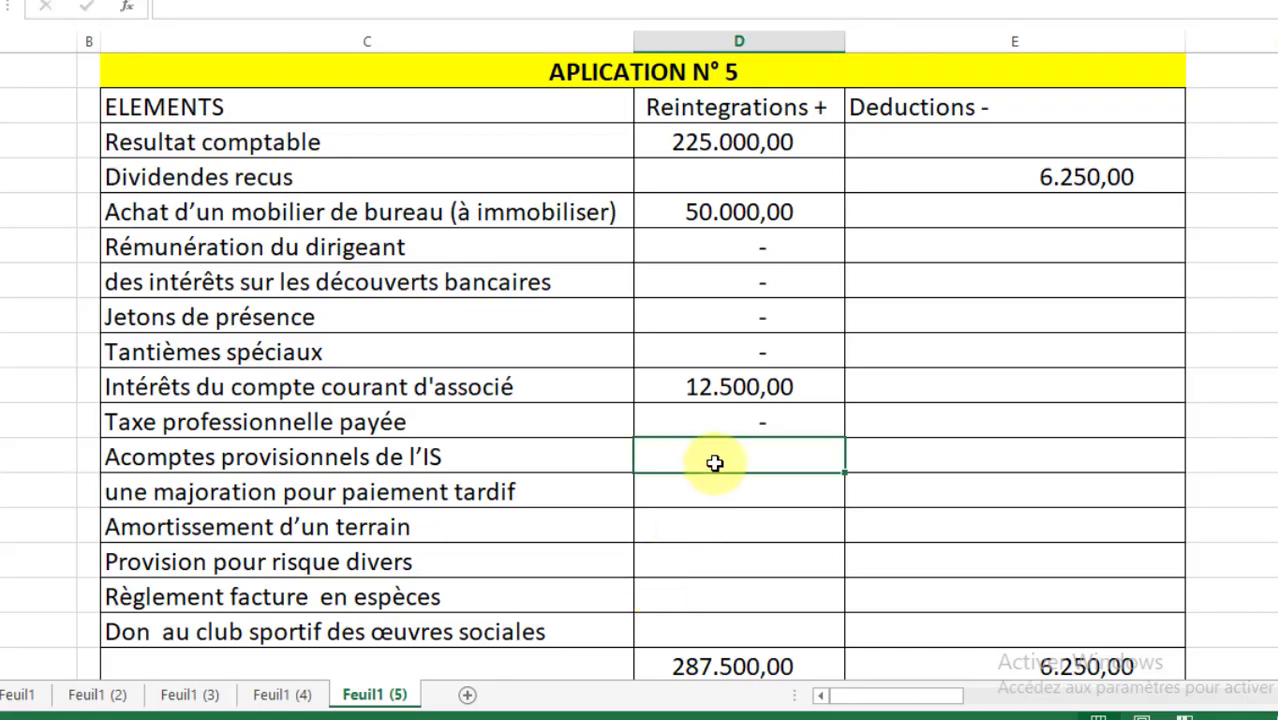
{"action": "type", "text": "54"}
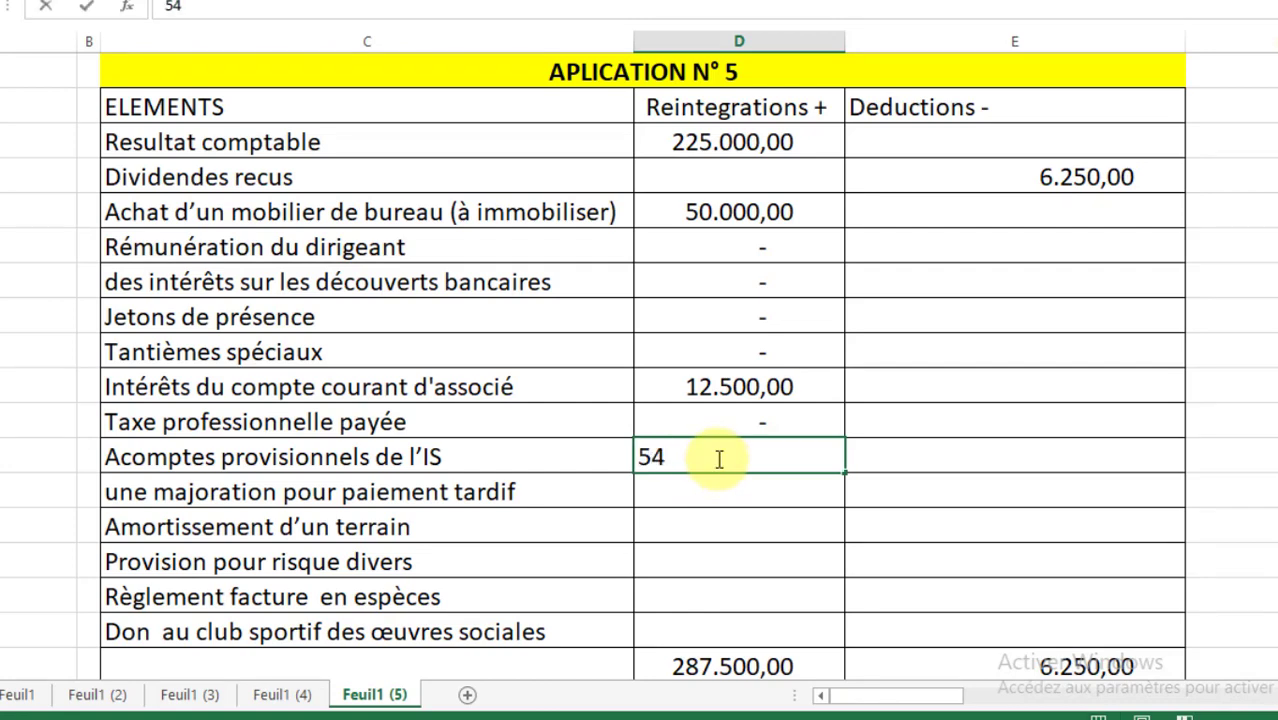
{"action": "type", "text": "000"}
{"action": "key", "text": "Return"}
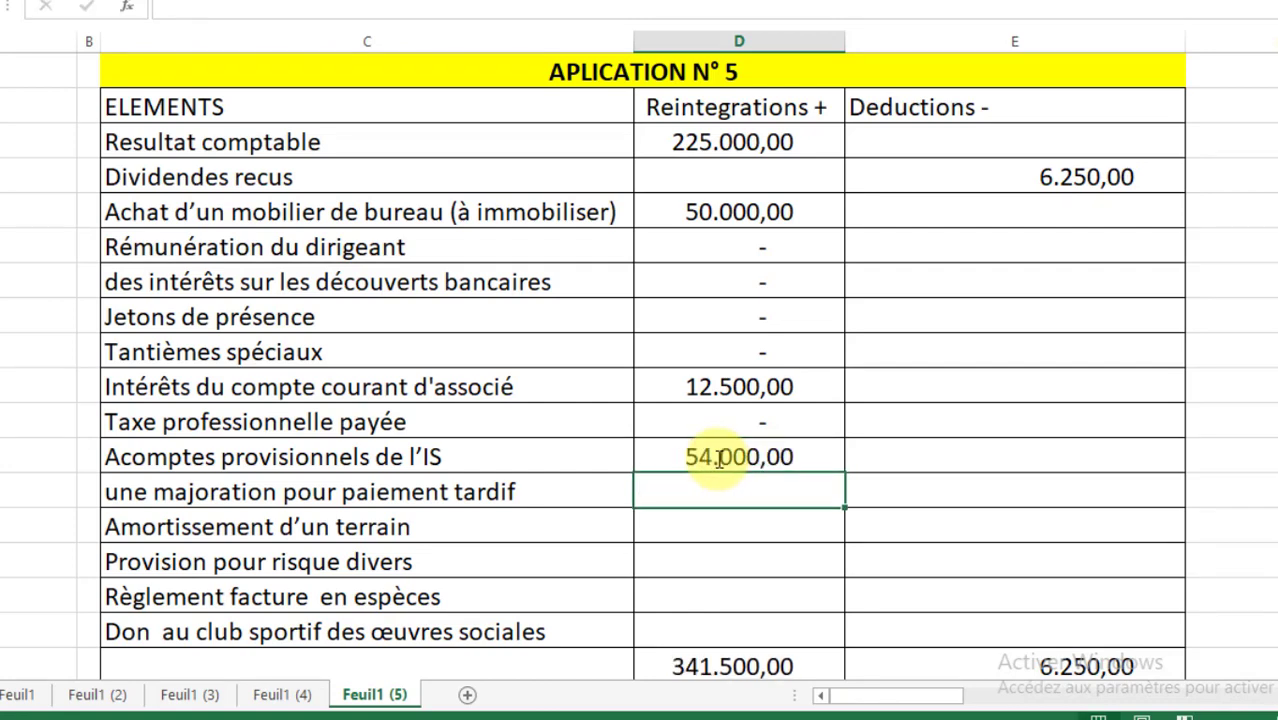
Look up the late-payment majoration in the exercise PDF and enter 700 as its reintegration in the Excel table
{"action": "key", "text": "alt+Tab"}
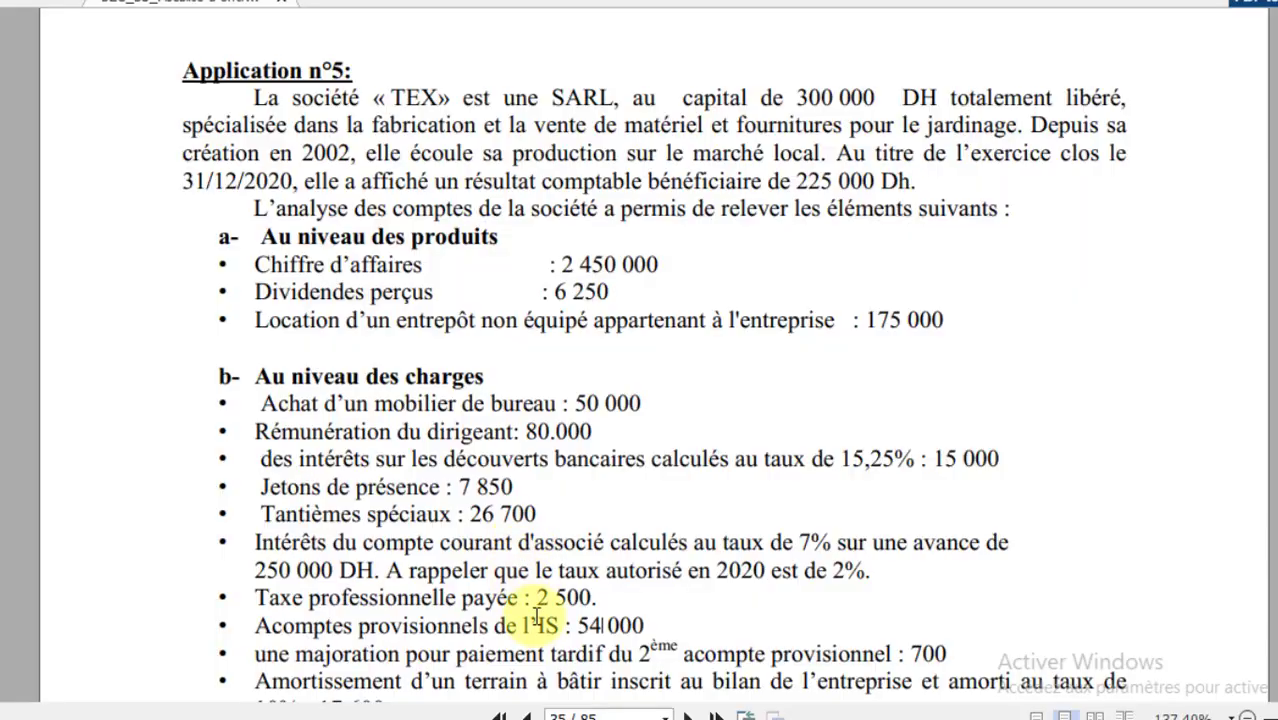
{"action": "left_click_drag", "start_coordinate": [293, 658], "coordinate": [760, 658]}
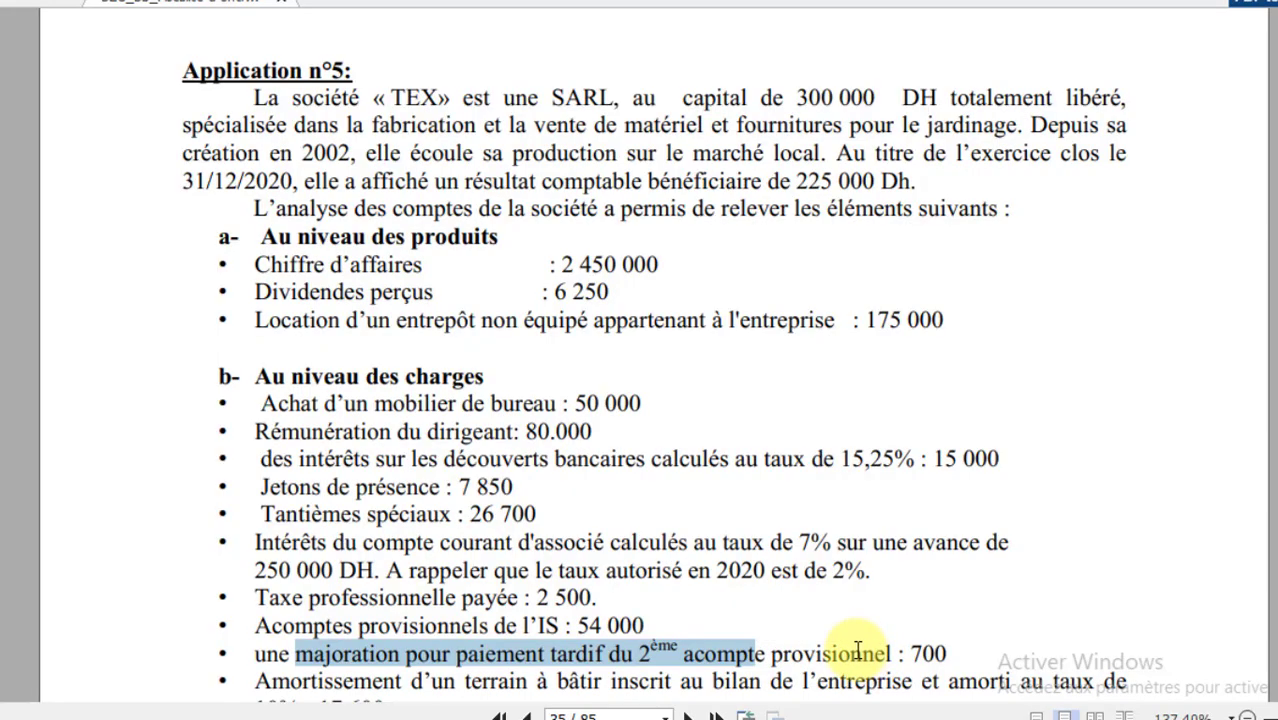
{"action": "key", "text": "alt+Tab"}
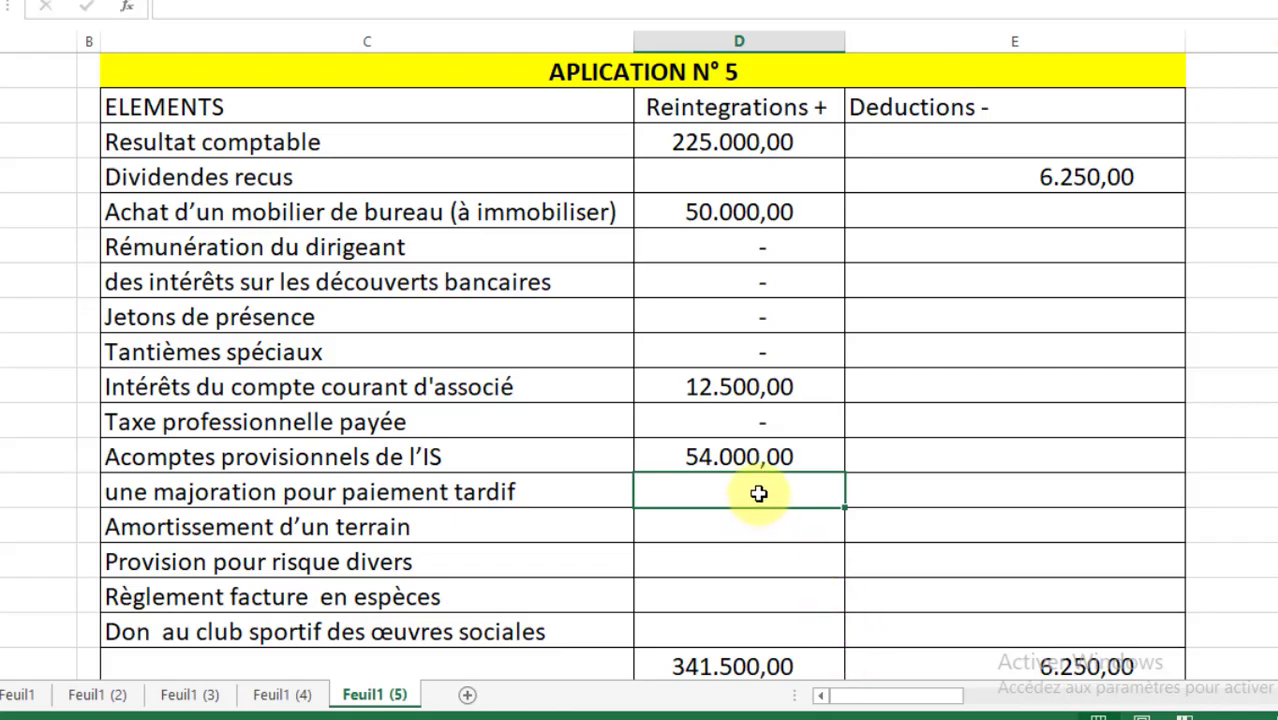
{"action": "type", "text": "700"}
{"action": "key", "text": "Return"}
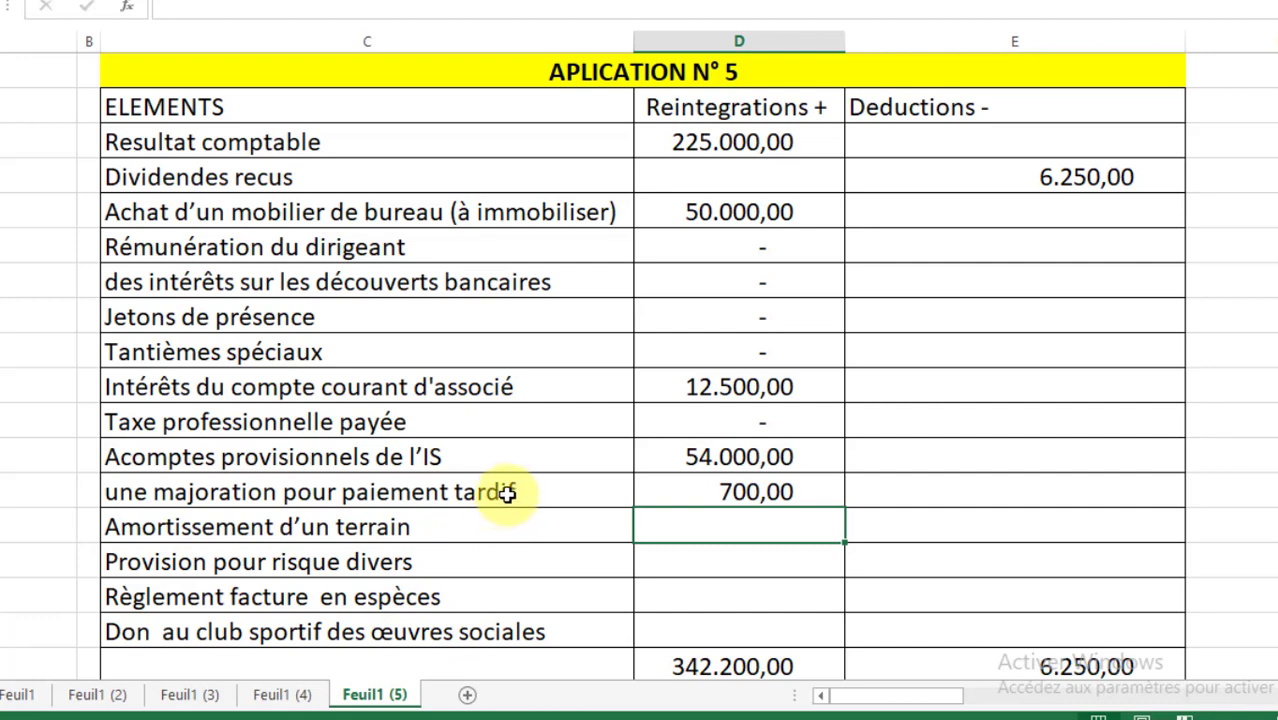
{"action": "left_click", "coordinate": [674, 485]}
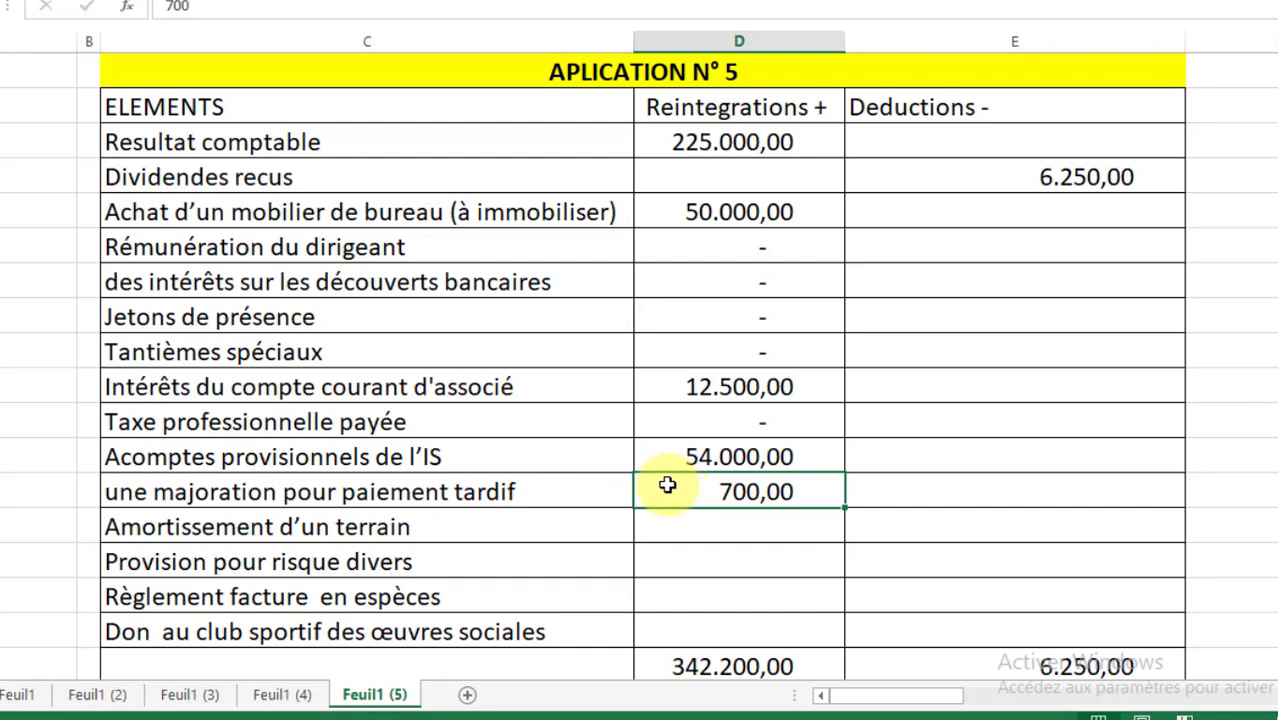
{"action": "left_click", "coordinate": [706, 512]}
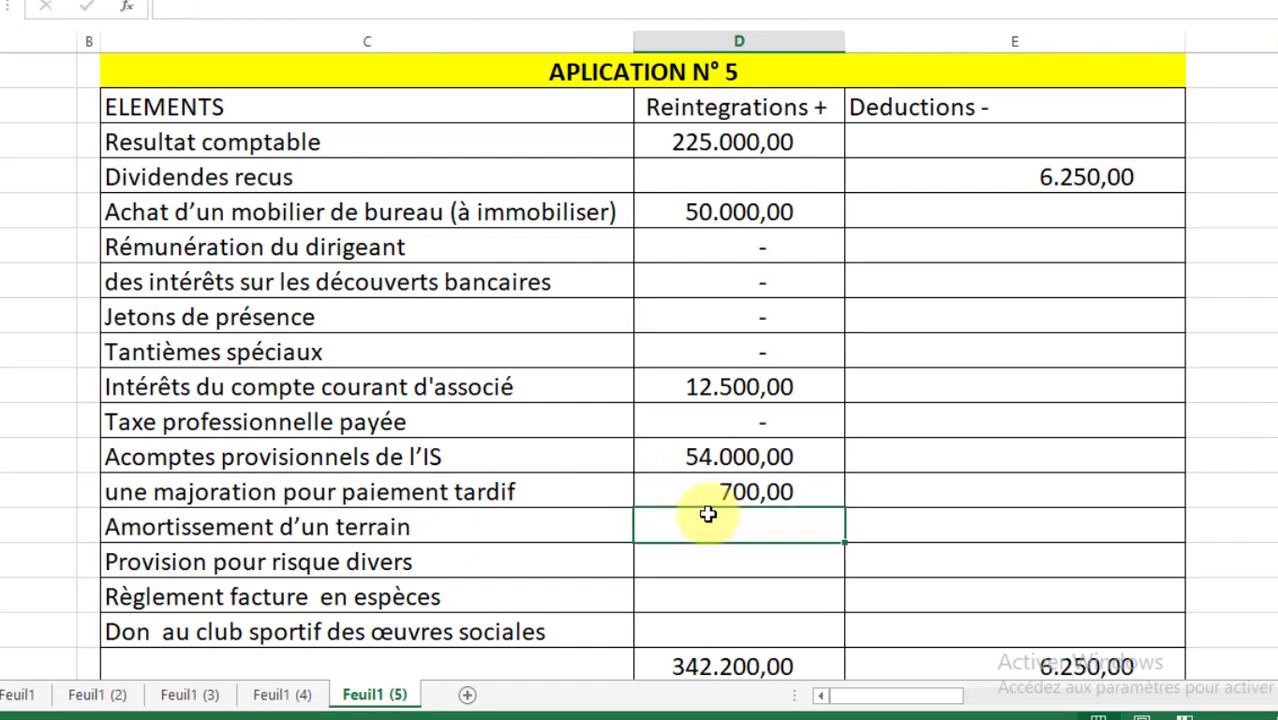
Read the Amortissement d'un terrain charge in the exercise PDF and enter 17.600 as its reintegration in the Excel table
{"action": "key", "text": "alt+Tab"}
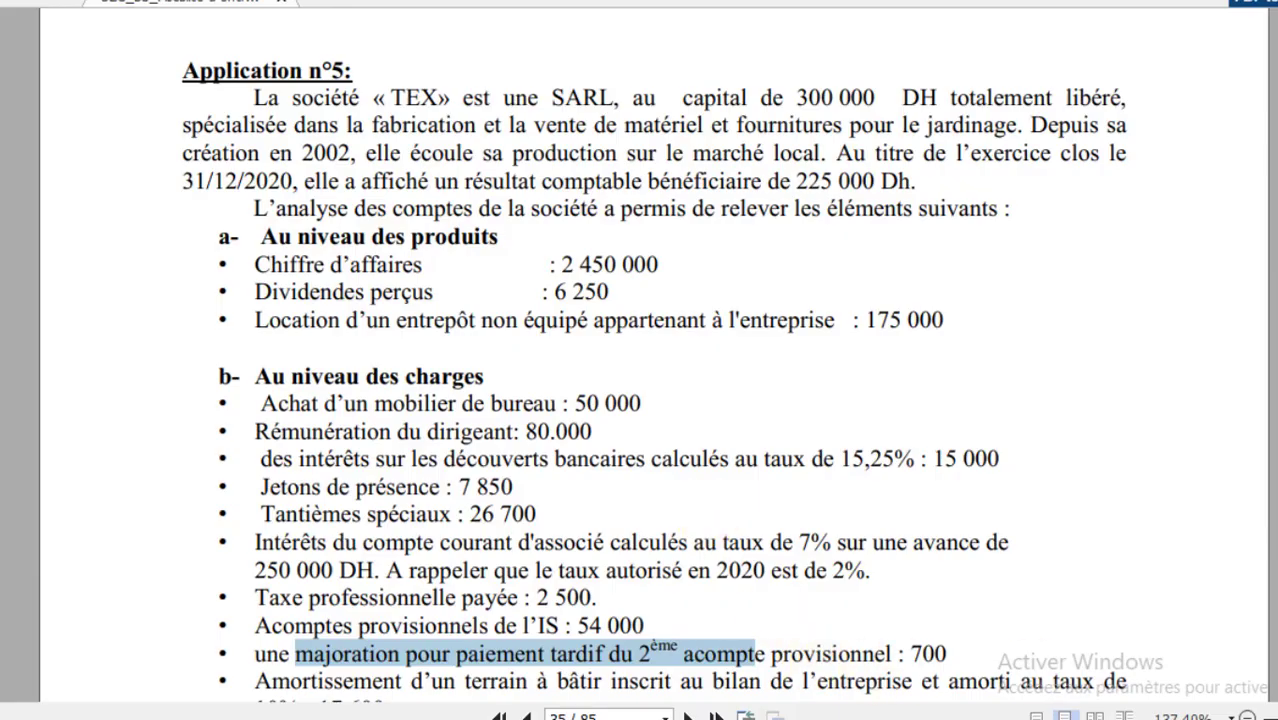
{"action": "scroll", "coordinate": [434, 474], "scroll_direction": "down", "scroll_amount": 4}
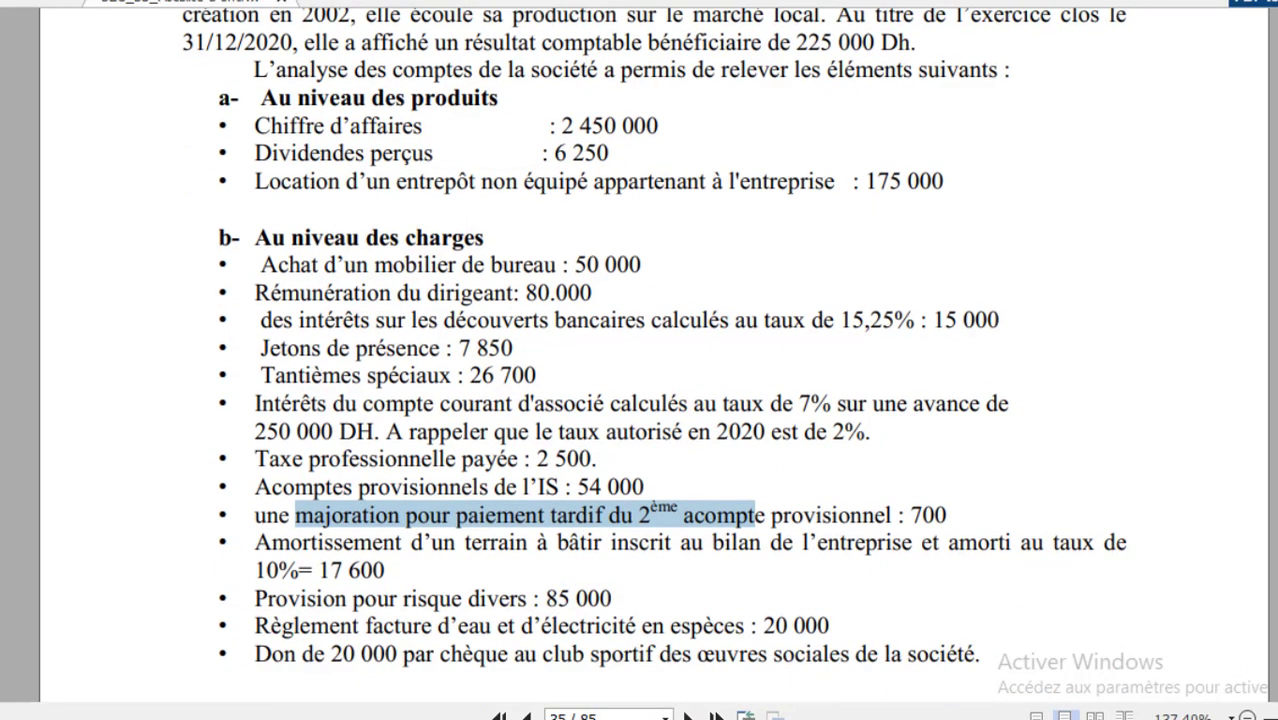
{"action": "left_click_drag", "start_coordinate": [333, 497], "coordinate": [1122, 503]}
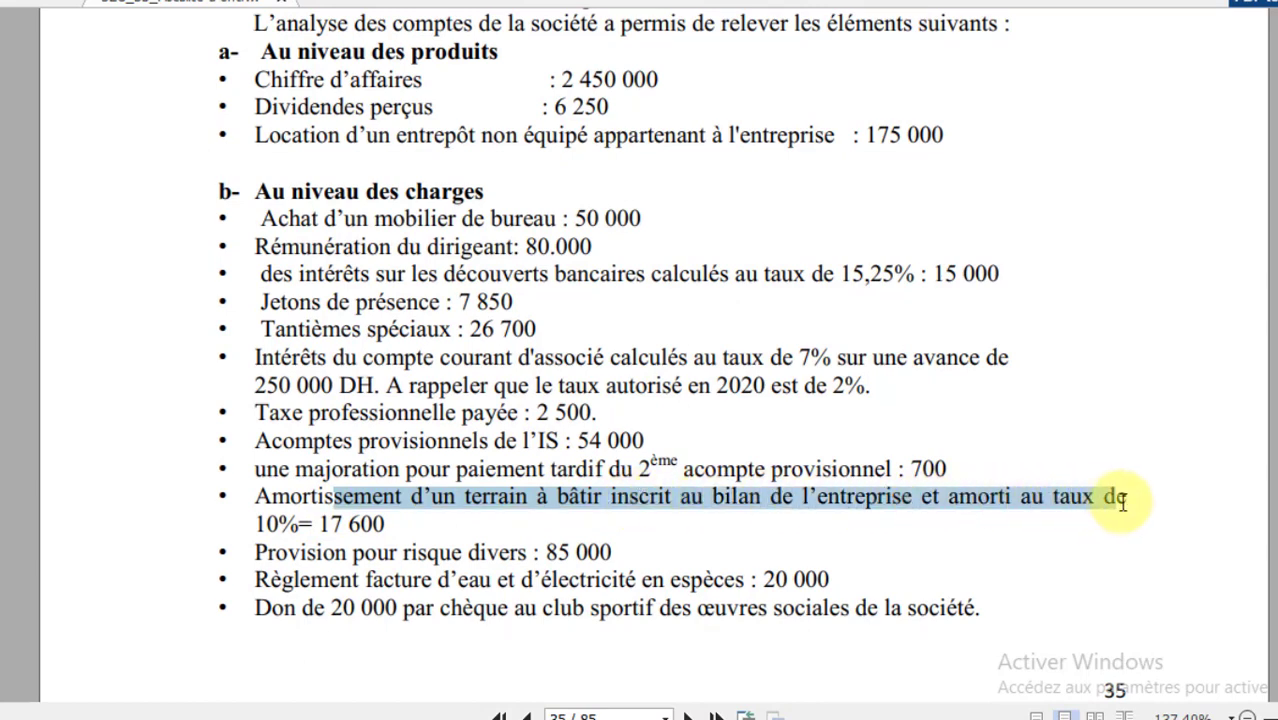
{"action": "left_click", "coordinate": [392, 522]}
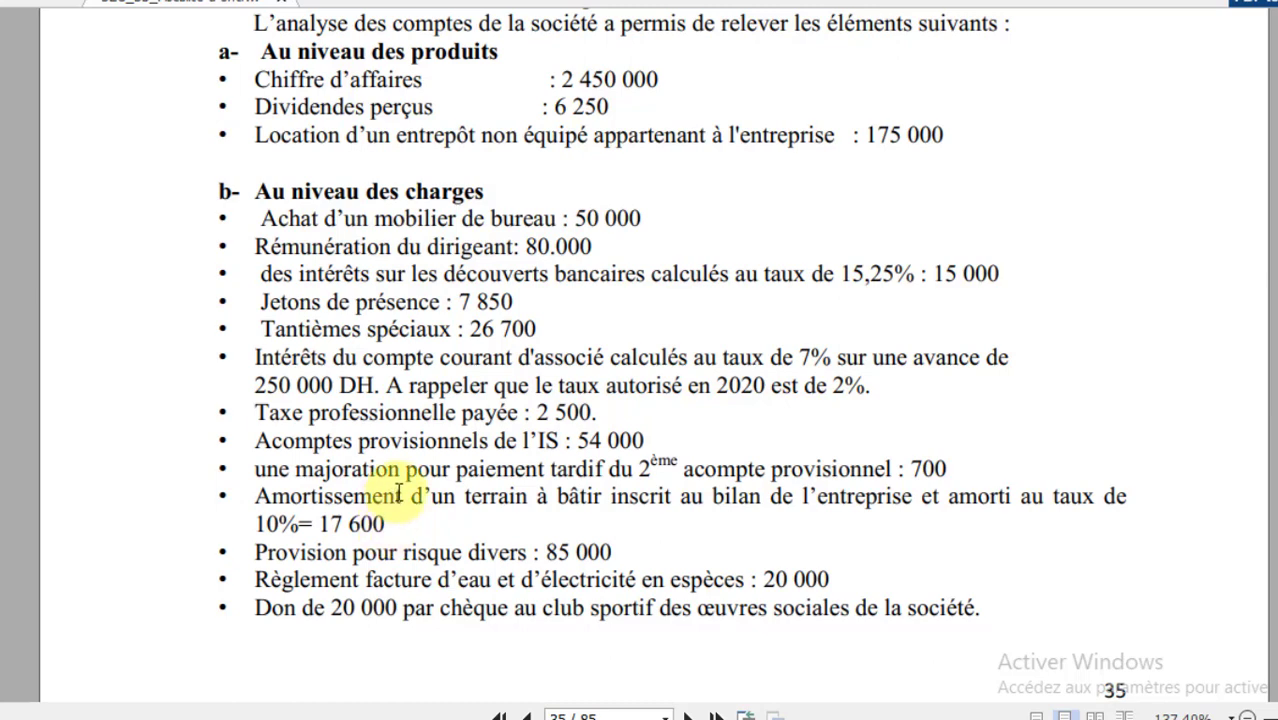
{"action": "left_click_drag", "start_coordinate": [385, 523], "coordinate": [305, 523]}
{"action": "key", "text": "alt+Tab"}
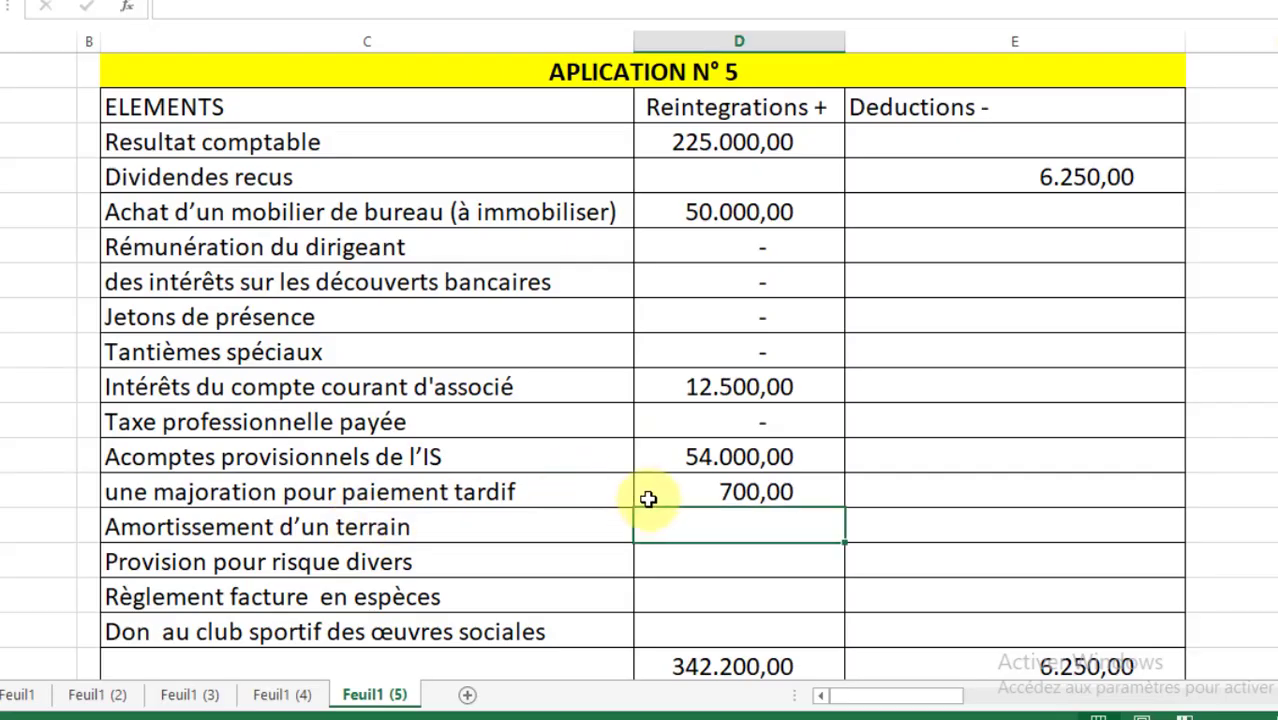
{"action": "type", "text": "17"}
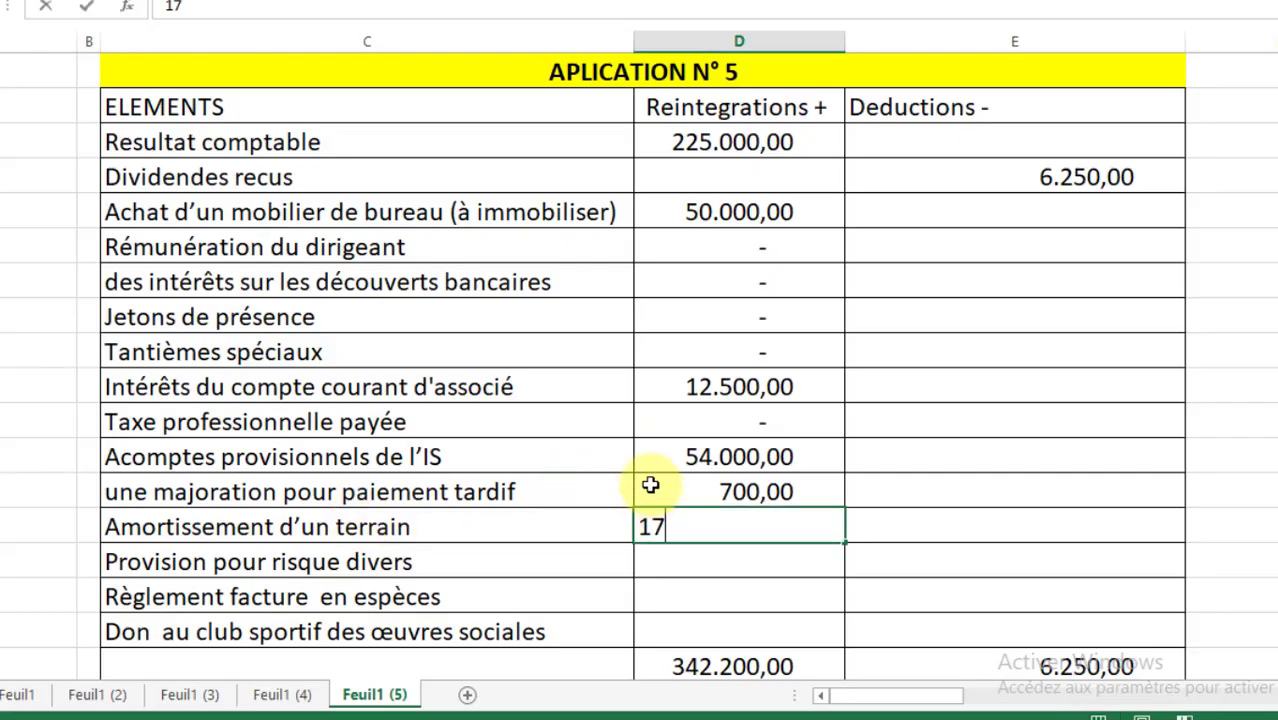
{"action": "type", "text": ".600"}
{"action": "key", "text": "Return"}
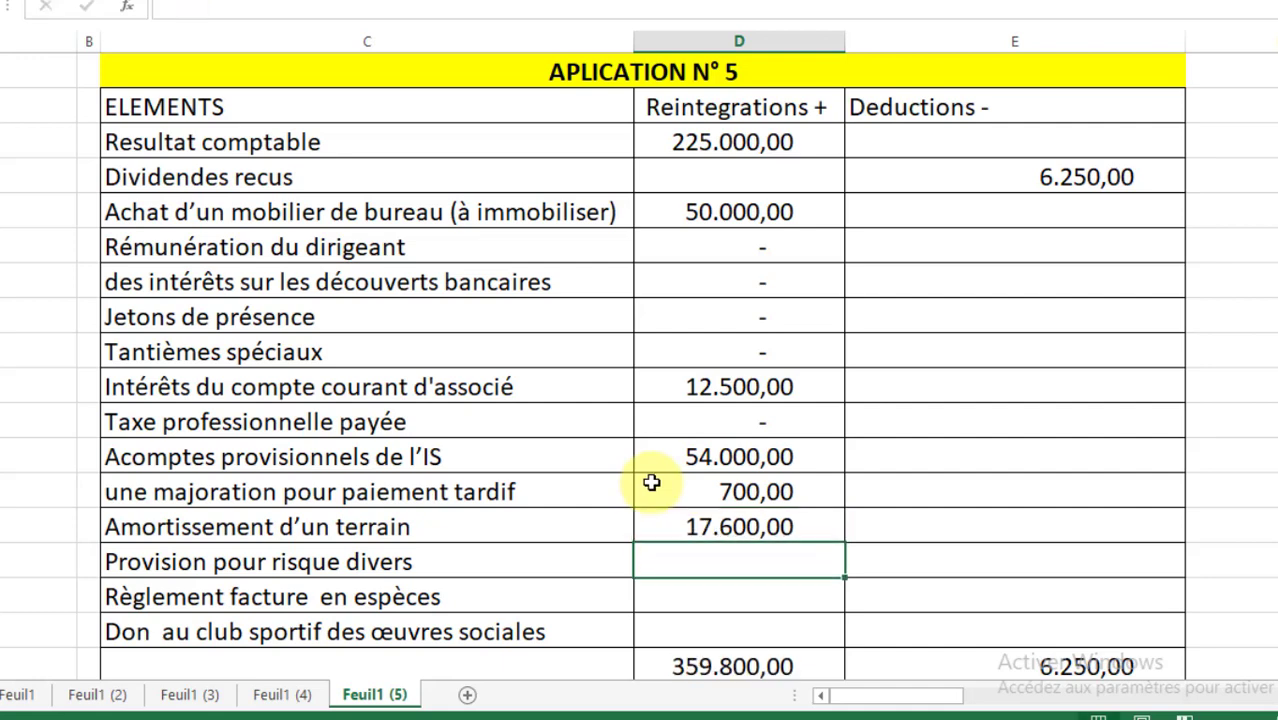
Append "(n'est pas amortissable" to the Amortissement d'un terrain label in the ELEMENTS column
{"action": "double_click", "coordinate": [529, 521]}
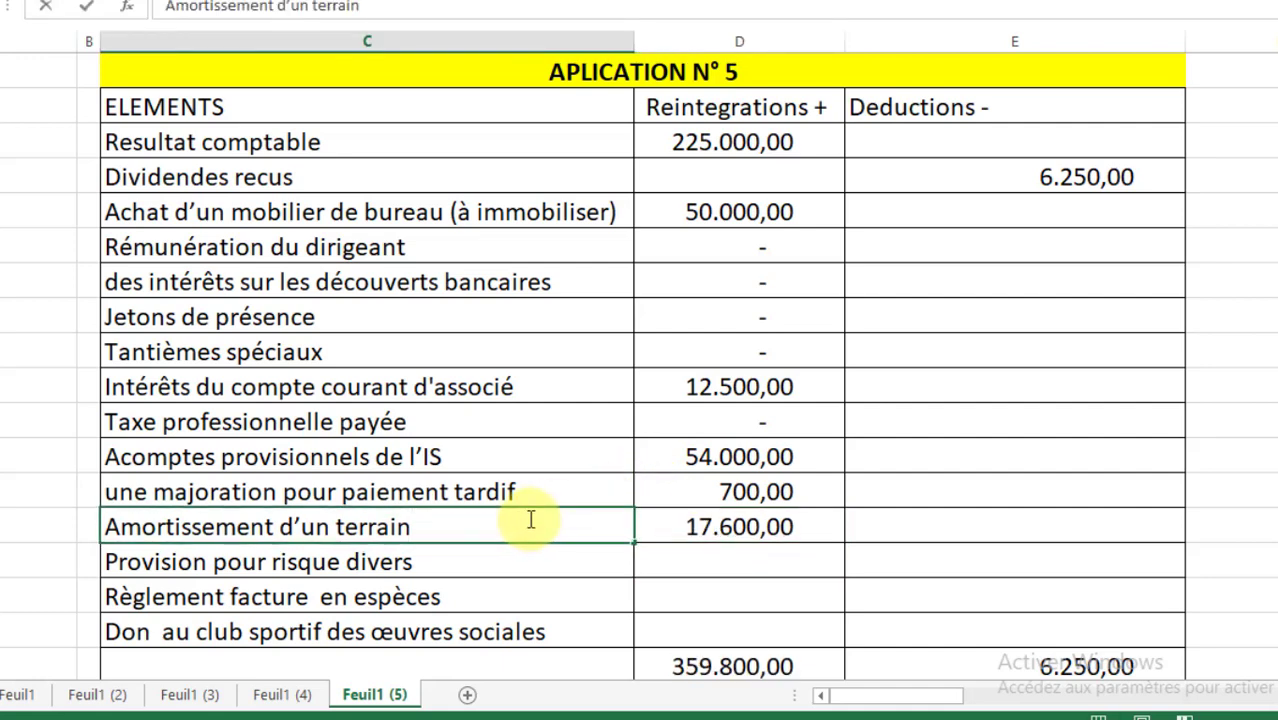
{"action": "type", "text": "("}
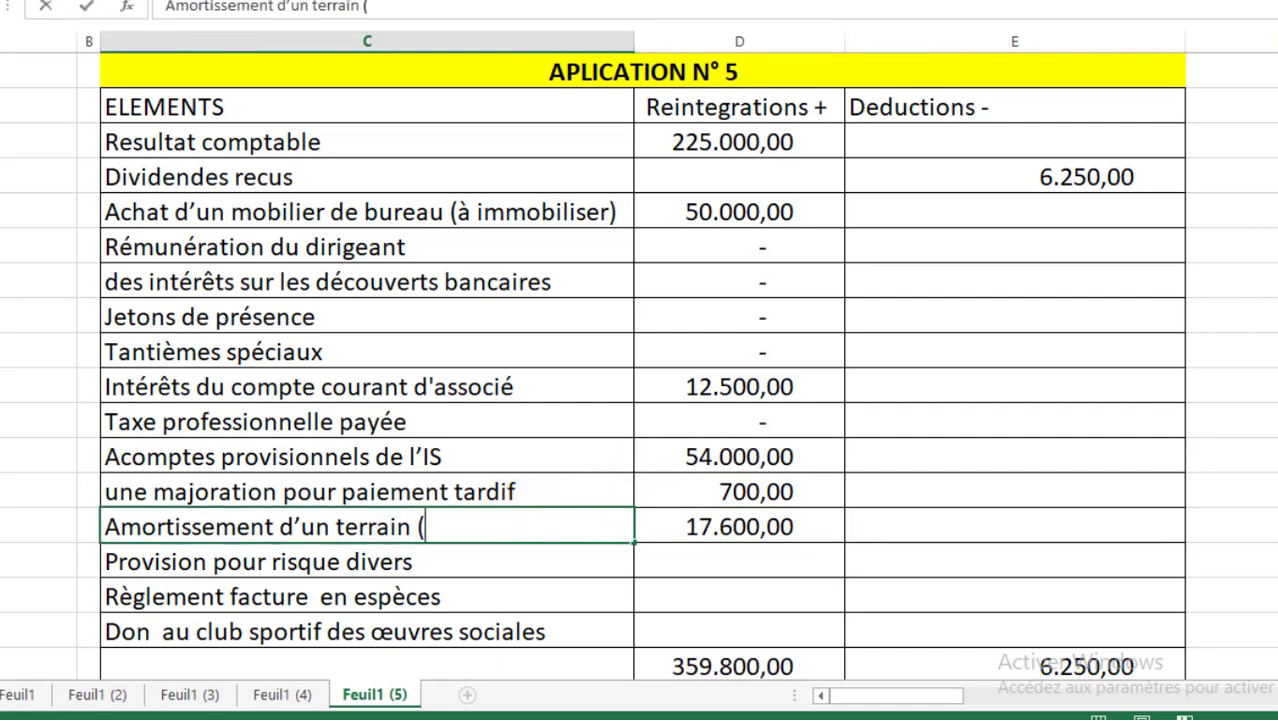
{"action": "type", "text": "N4E"}
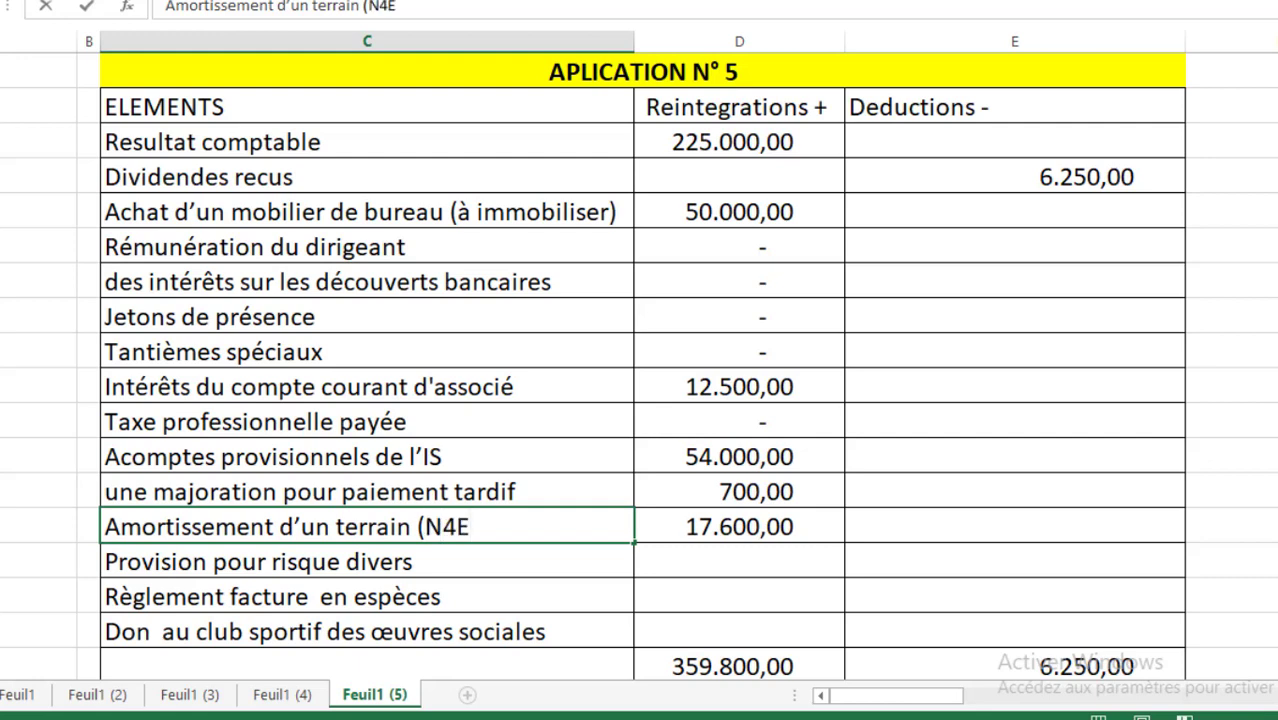
{"action": "key", "text": "BackSpace"}
{"action": "key", "text": "BackSpace"}
{"action": "key", "text": "BackSpace"}
{"action": "type", "text": "n"}
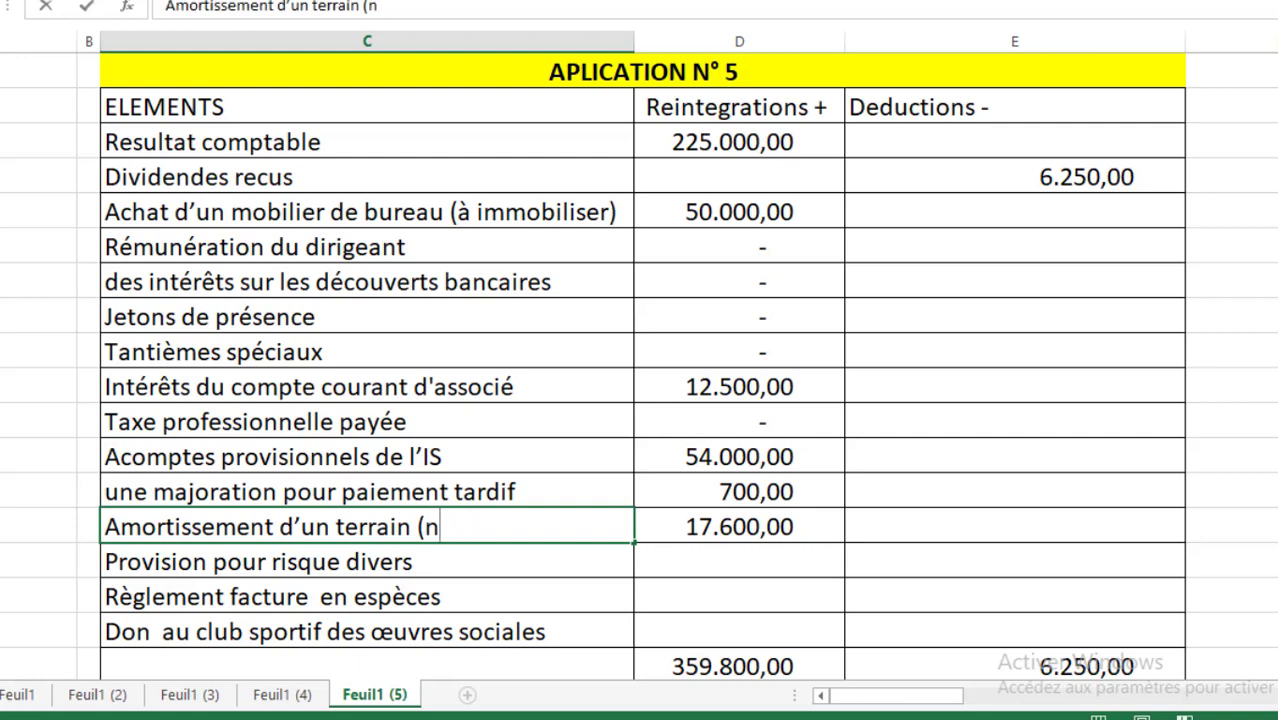
{"action": "type", "text": "'est p"}
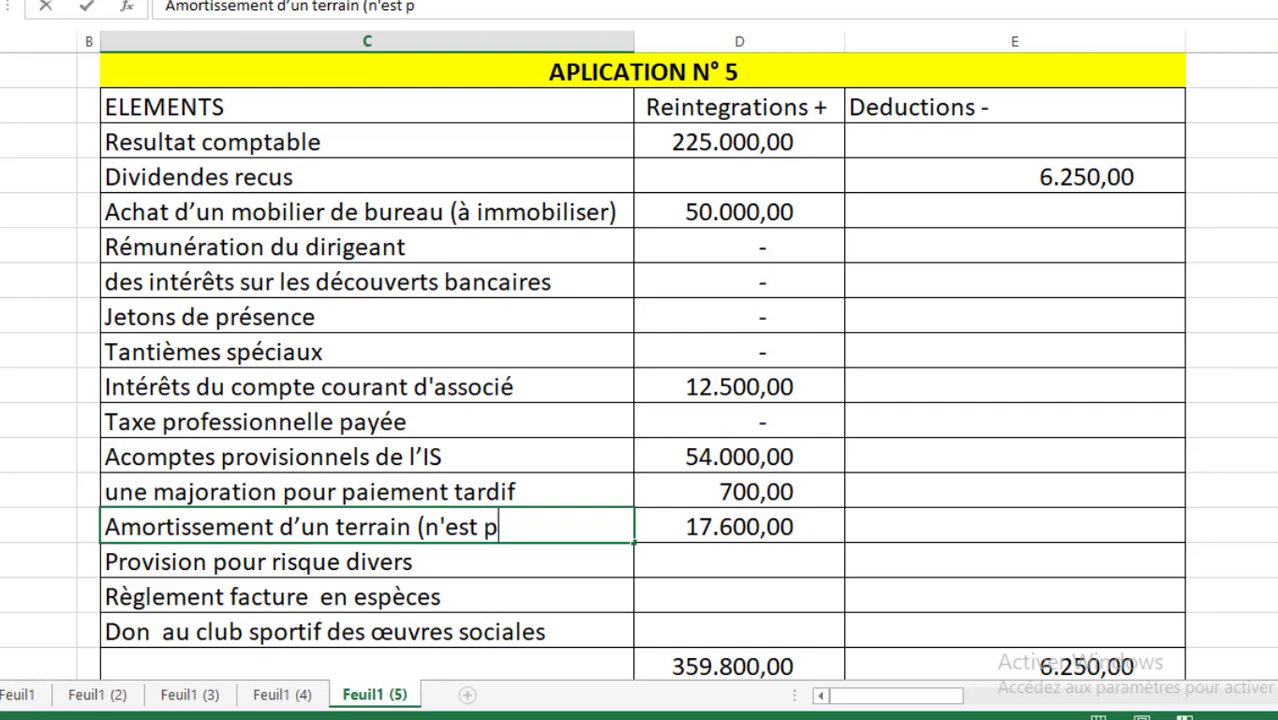
{"action": "type", "text": "as amor"}
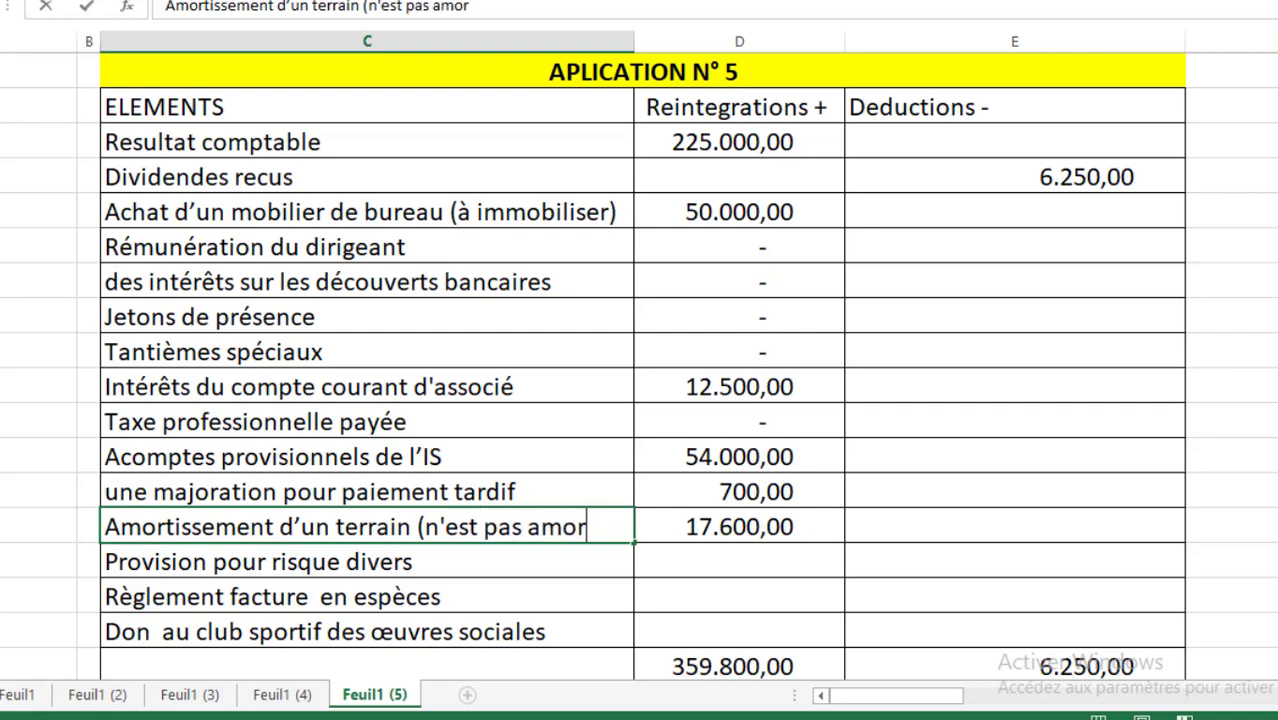
{"action": "type", "text": "tissable"}
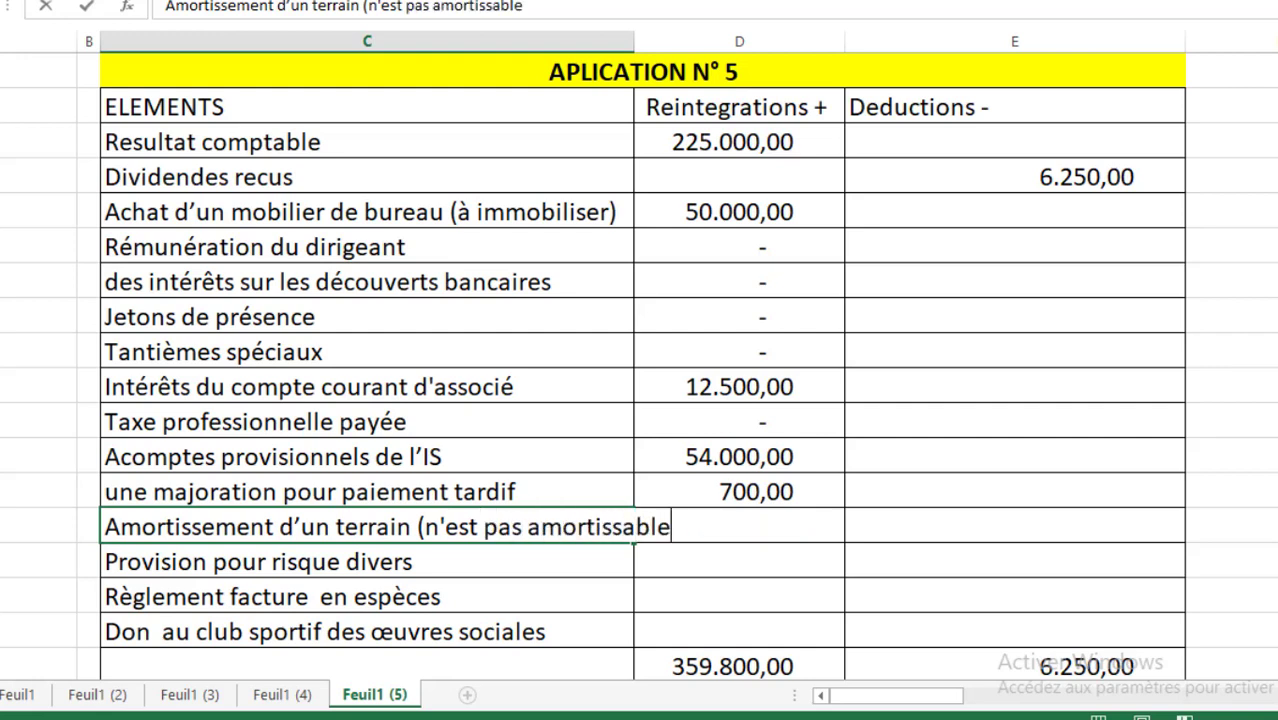
Widen the ELEMENTS column to fit its longest label and add the closing parenthesis to the Amortissement d'un terrain label
{"action": "left_click", "coordinate": [607, 281]}
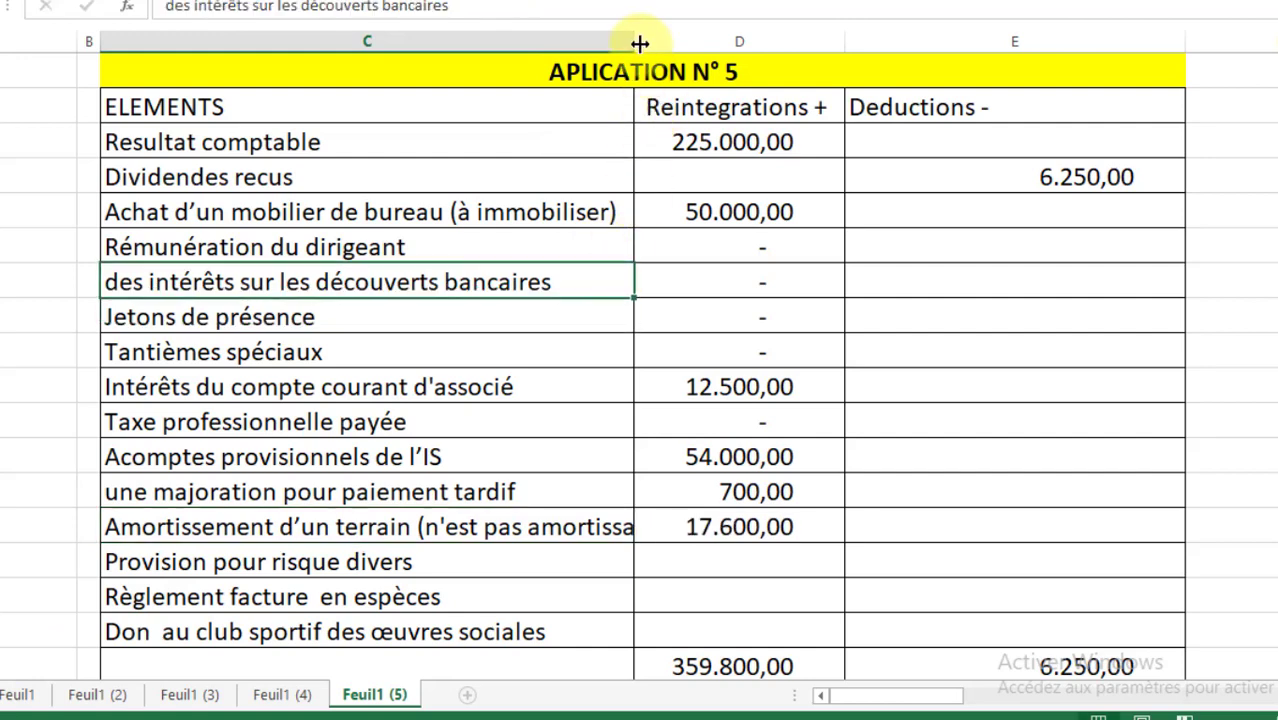
{"action": "double_click", "coordinate": [638, 40]}
{"action": "left_click", "coordinate": [662, 528]}
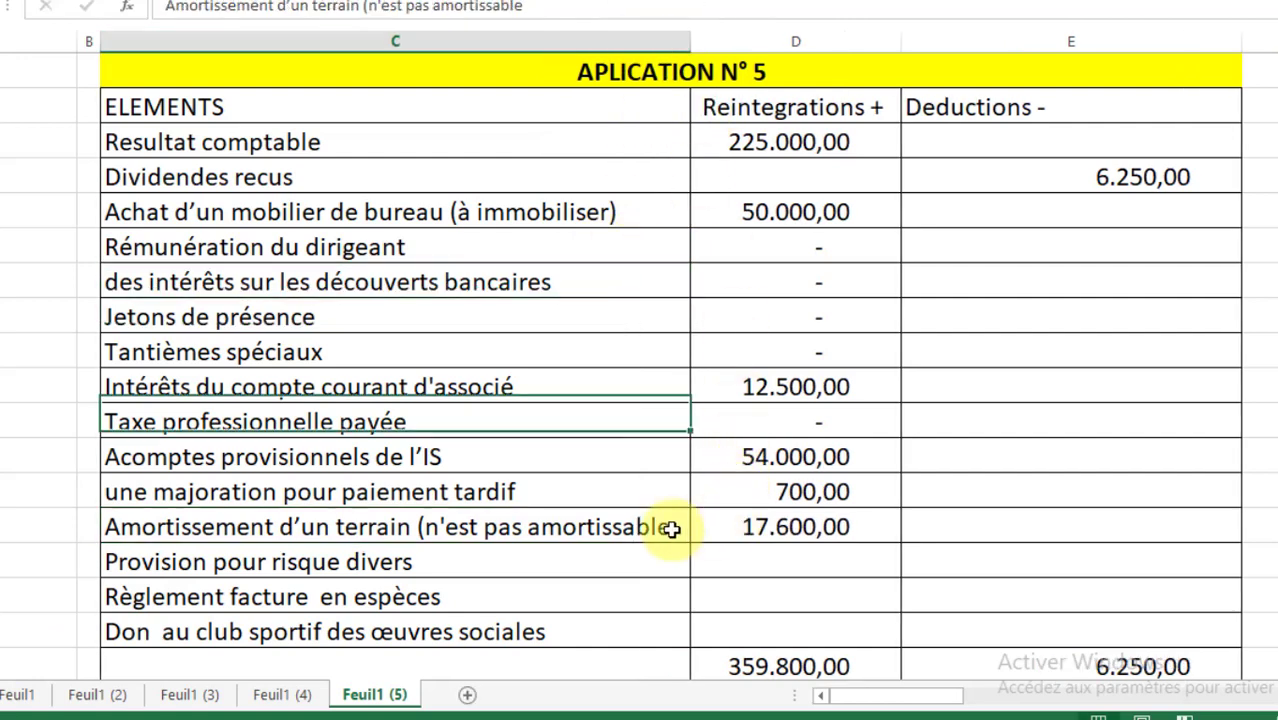
{"action": "type", "text": ")"}
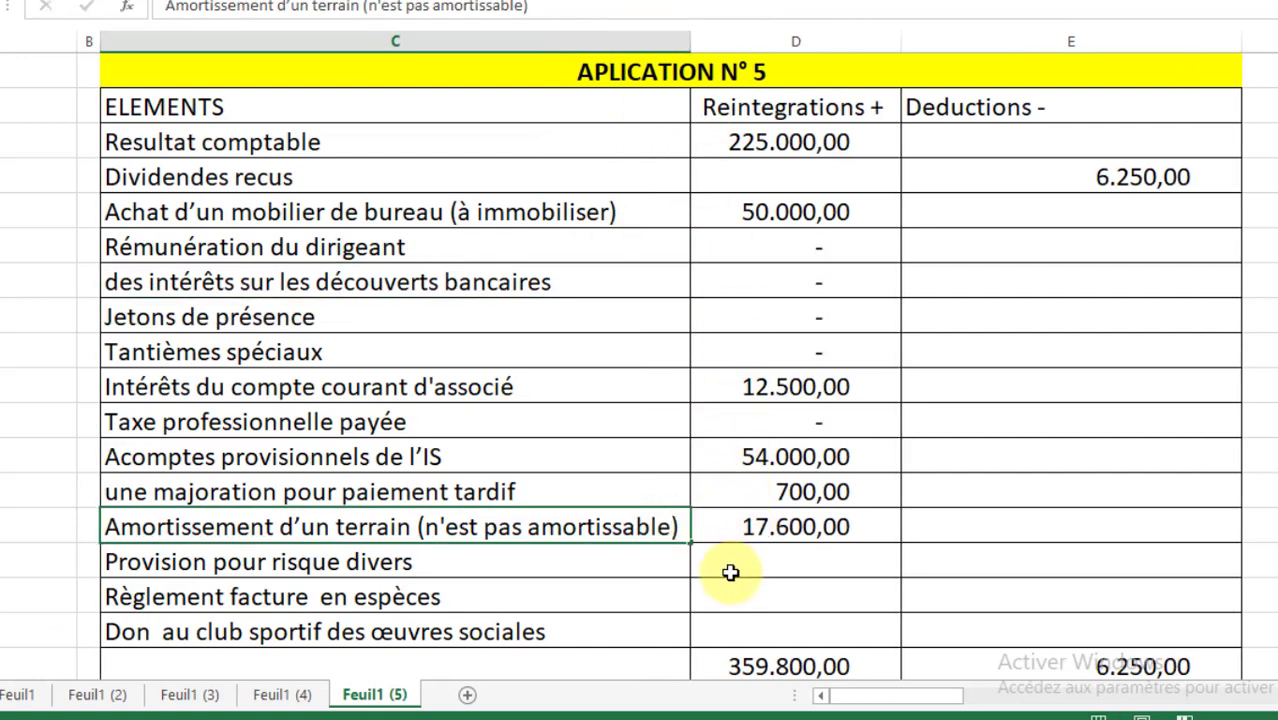
Look up the Provision pour risque divers in the exercise PDF, and review the dotations aux provisions deductibility rules in the PowerPoint slides
{"action": "left_click", "coordinate": [732, 567]}
{"action": "key", "text": "alt+Tab"}
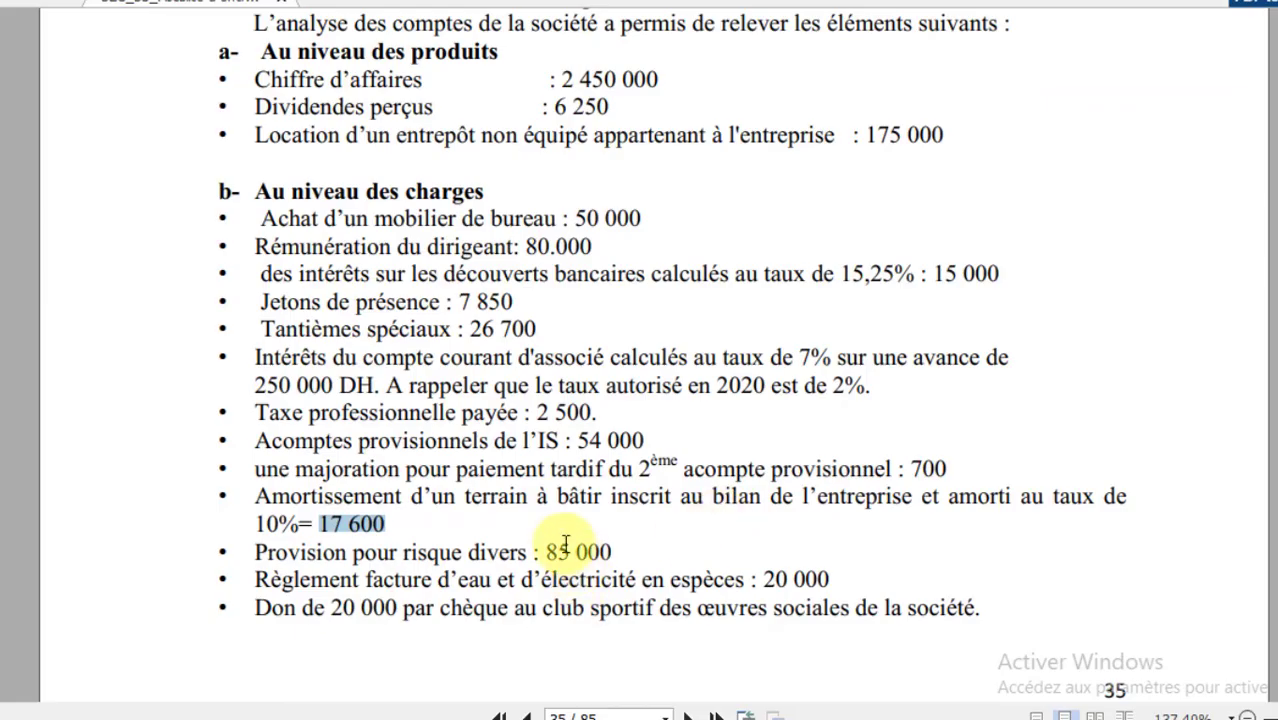
{"action": "left_click_drag", "start_coordinate": [365, 553], "coordinate": [600, 556]}
{"action": "left_click", "coordinate": [690, 593]}
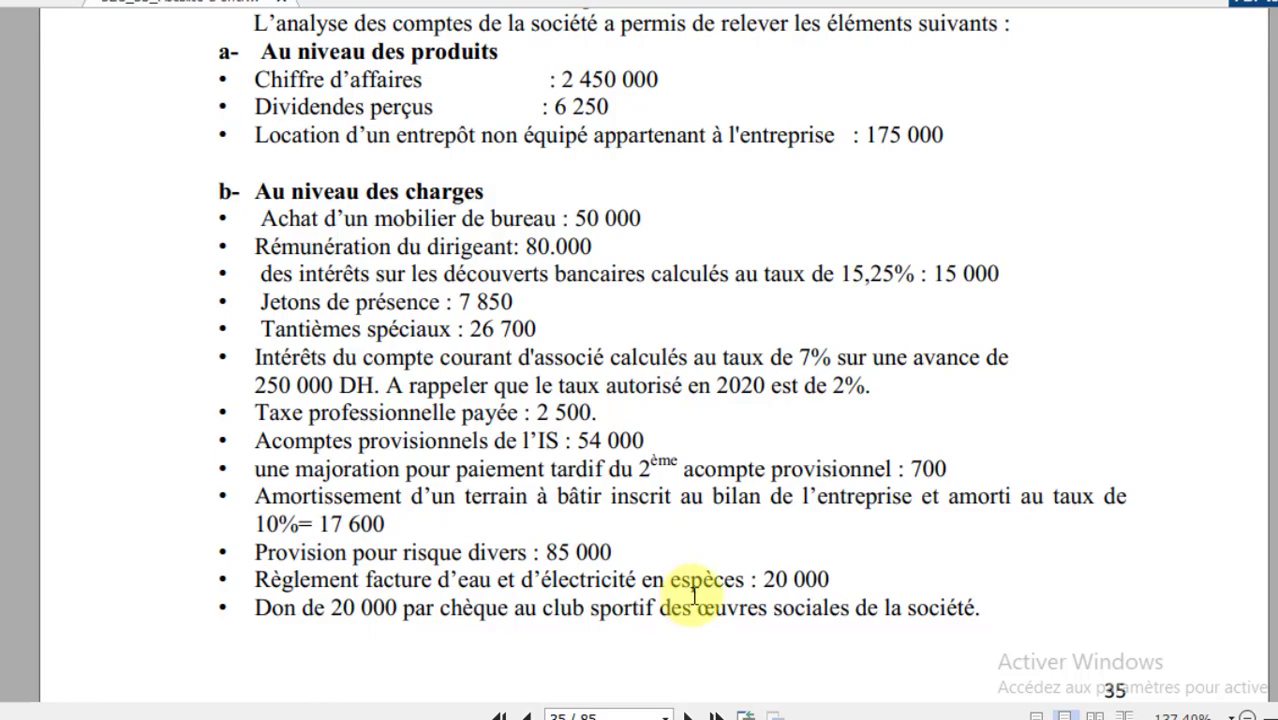
{"action": "key", "text": "alt+Tab"}
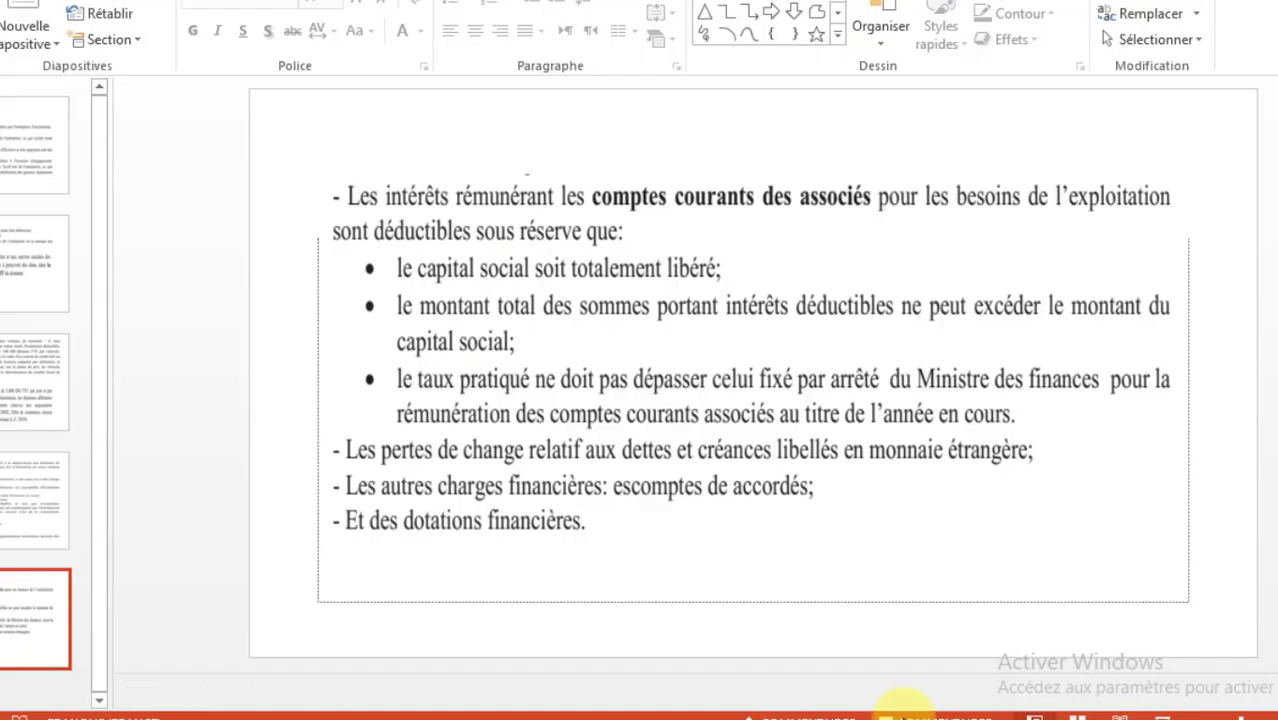
{"action": "key", "text": "Page_Up"}
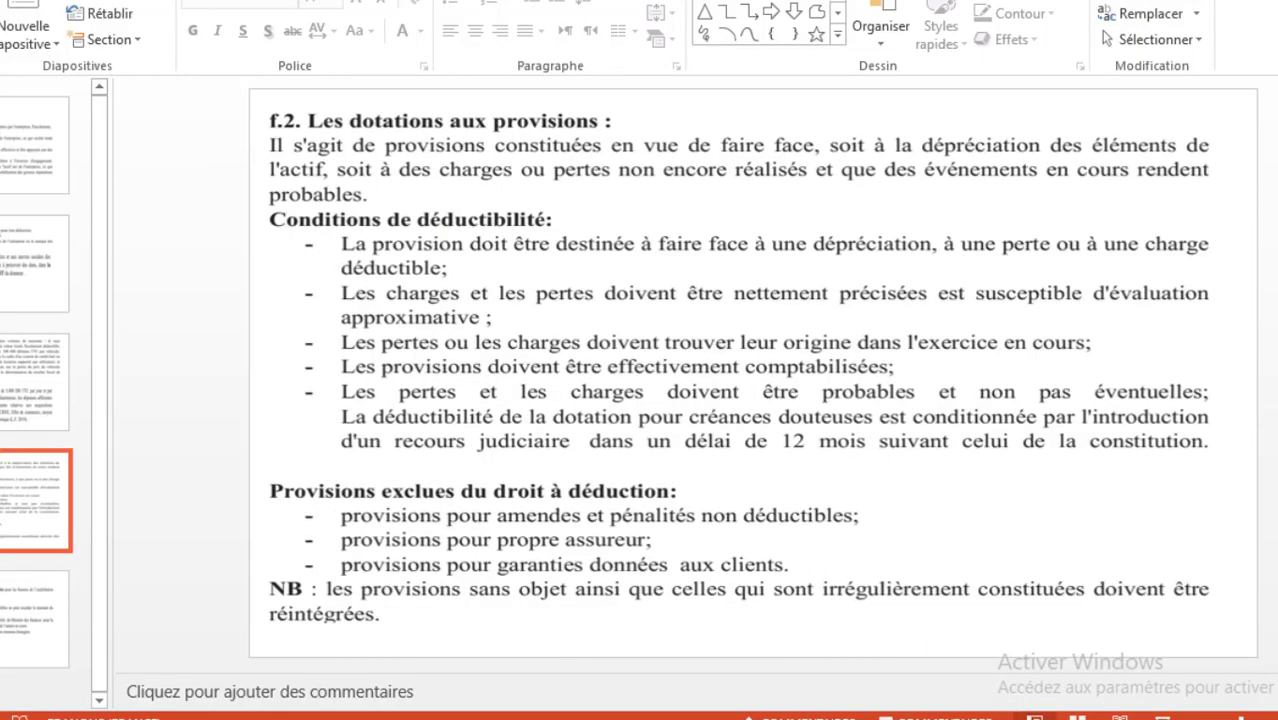
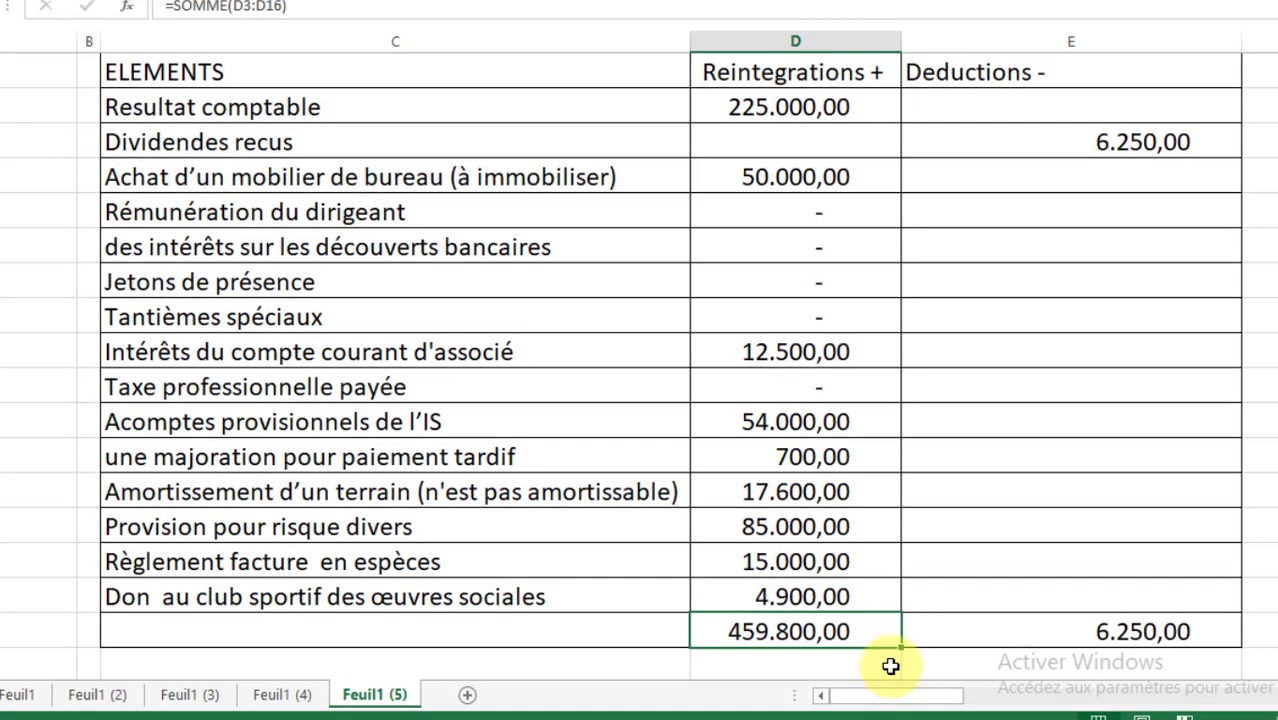
Check the donation to the club sportif in the exercise PDF and enter =20000-4900 as its reintegration in the Excel table
{"action": "left_click", "coordinate": [815, 592]}
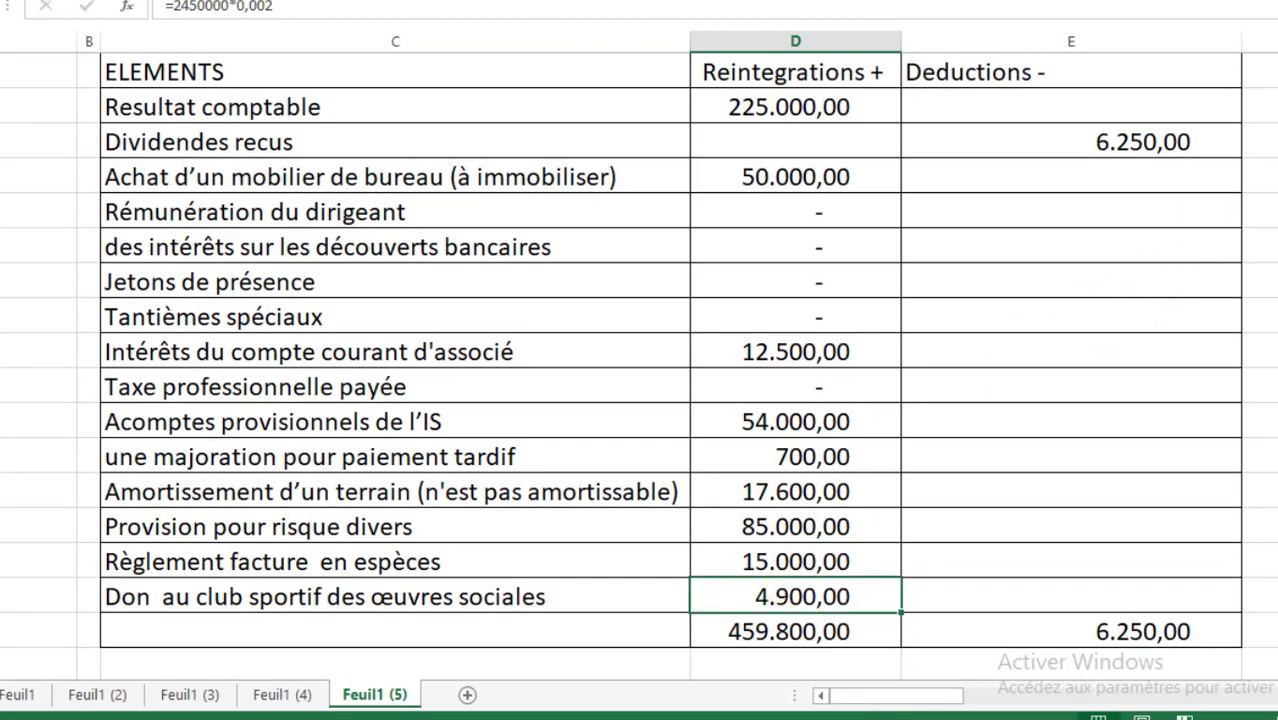
{"action": "scroll", "coordinate": [638, 366], "scroll_direction": "up", "scroll_amount": 1}
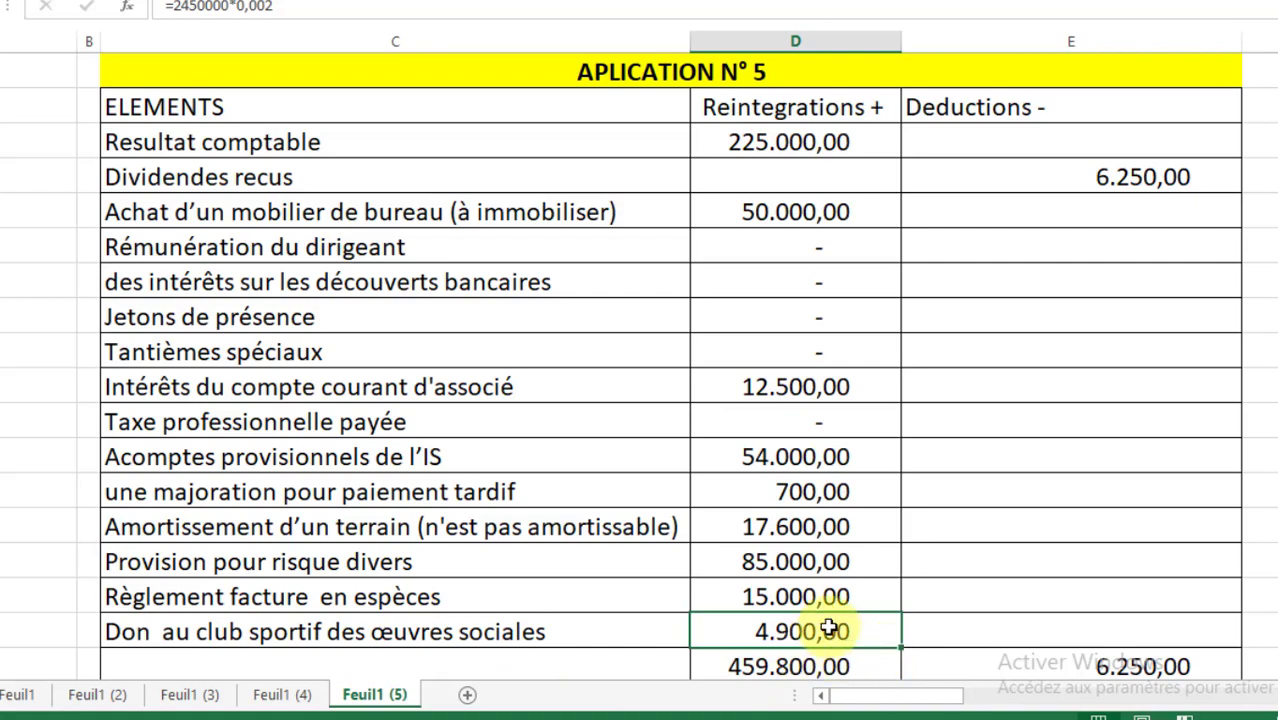
{"action": "key", "text": "alt+Tab"}
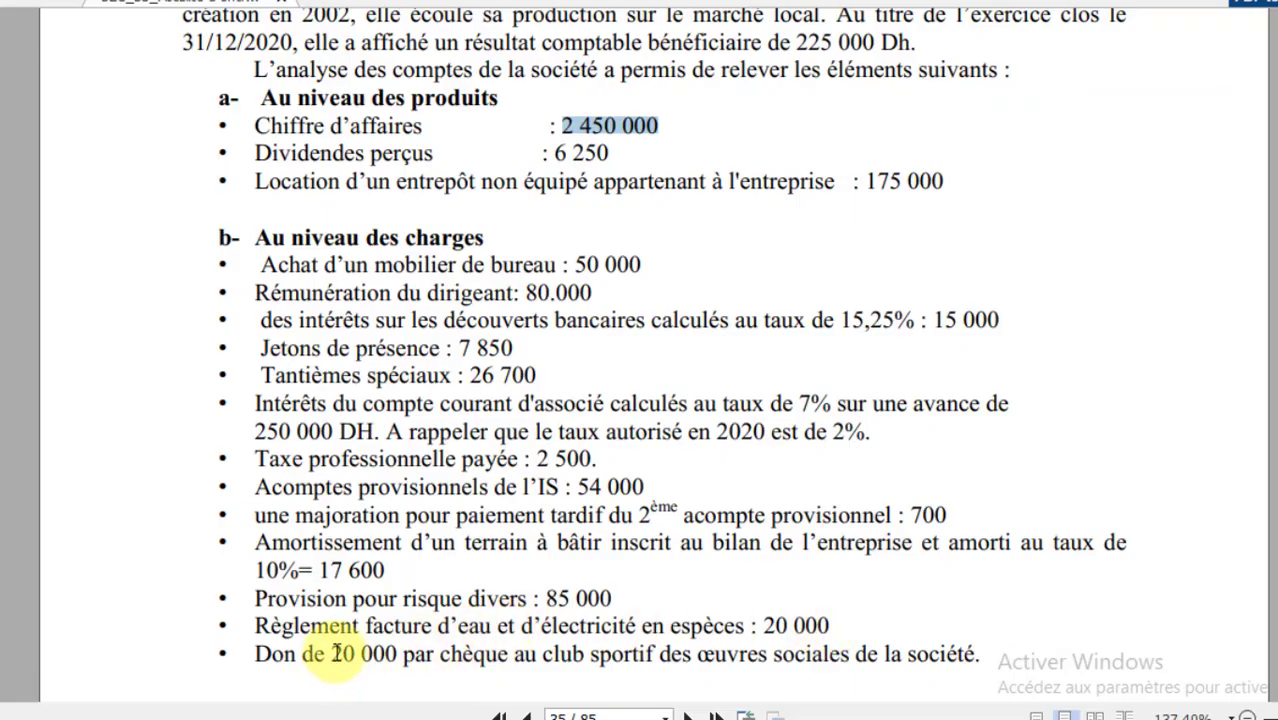
{"action": "left_click_drag", "start_coordinate": [338, 655], "coordinate": [400, 655]}
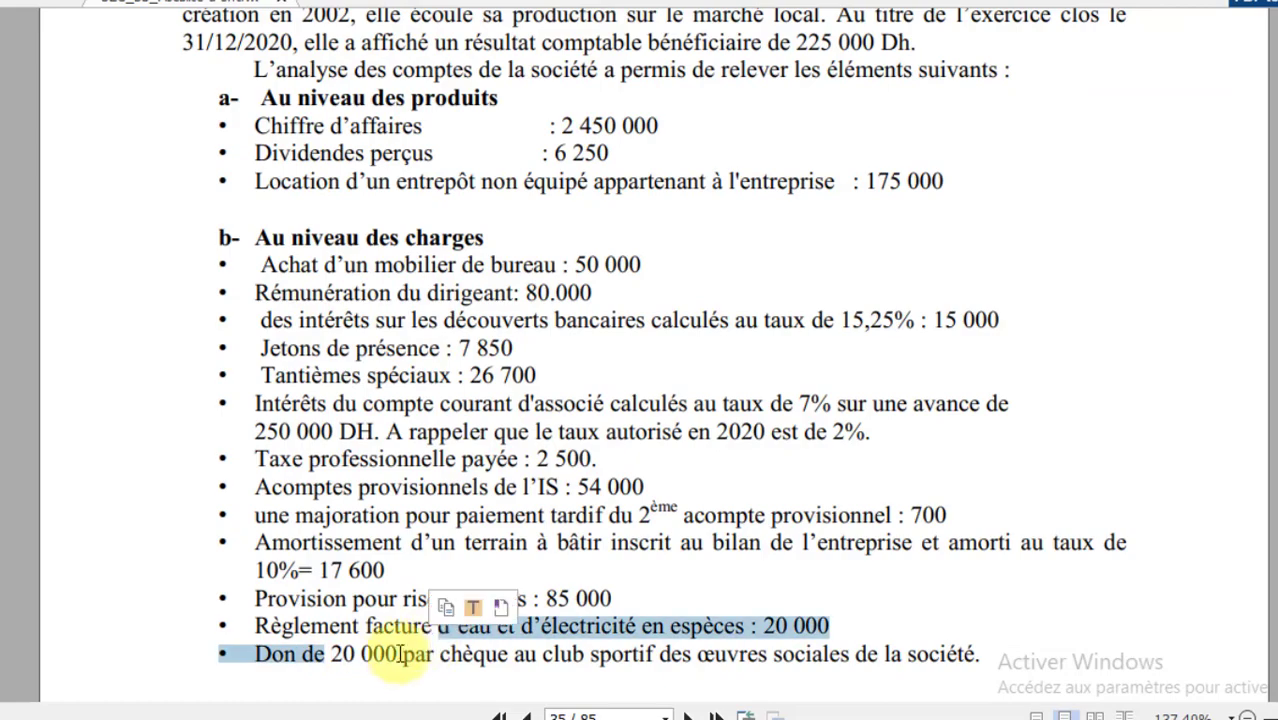
{"action": "left_click", "coordinate": [392, 655]}
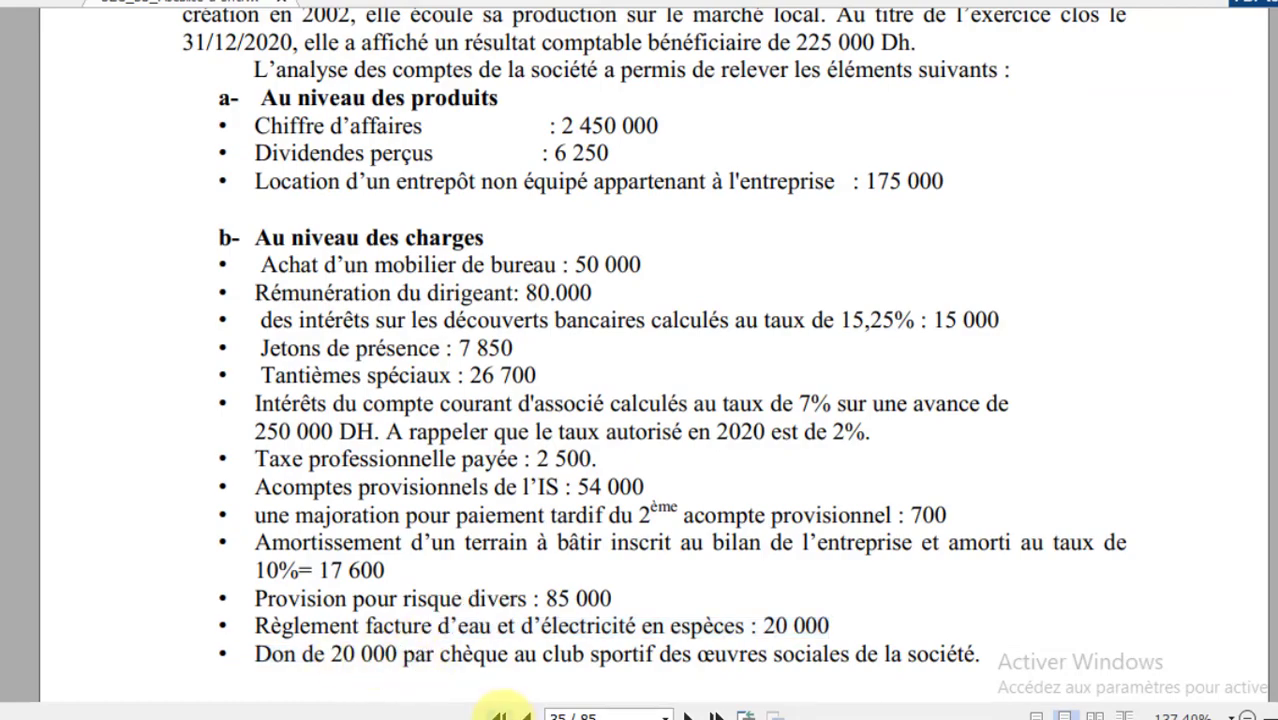
{"action": "key", "text": "alt+Tab"}
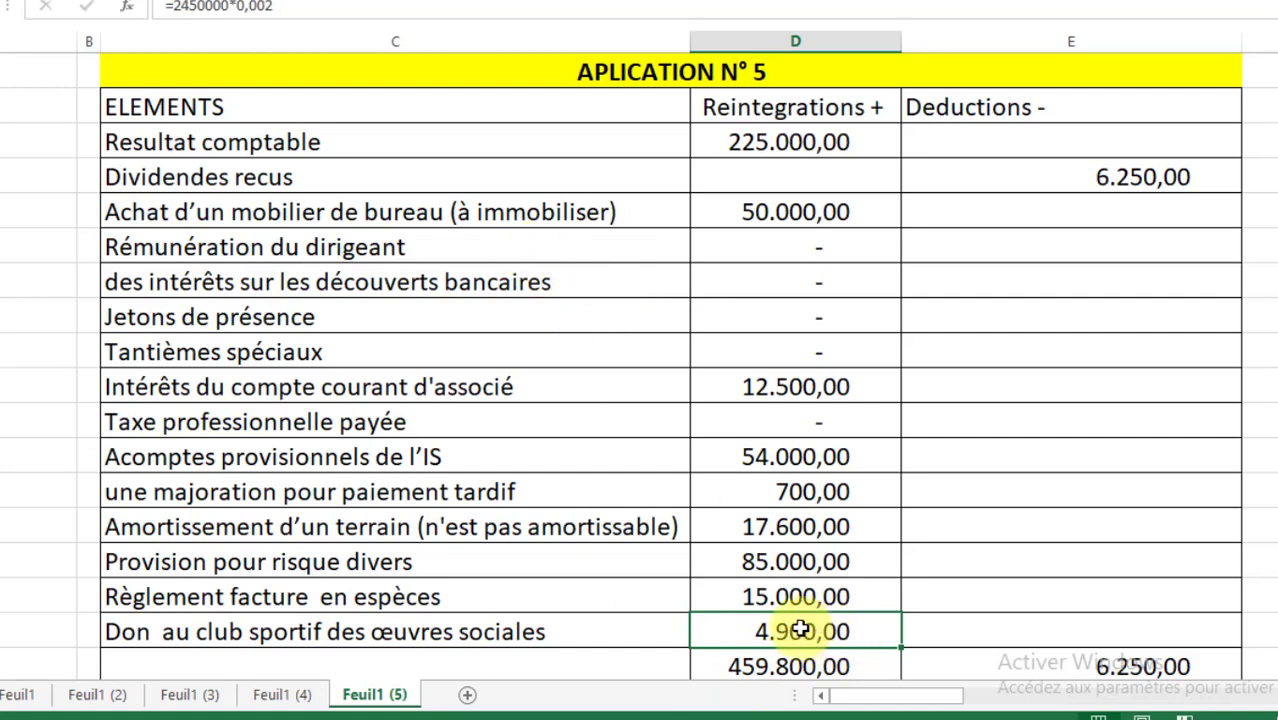
{"action": "type", "text": "="}
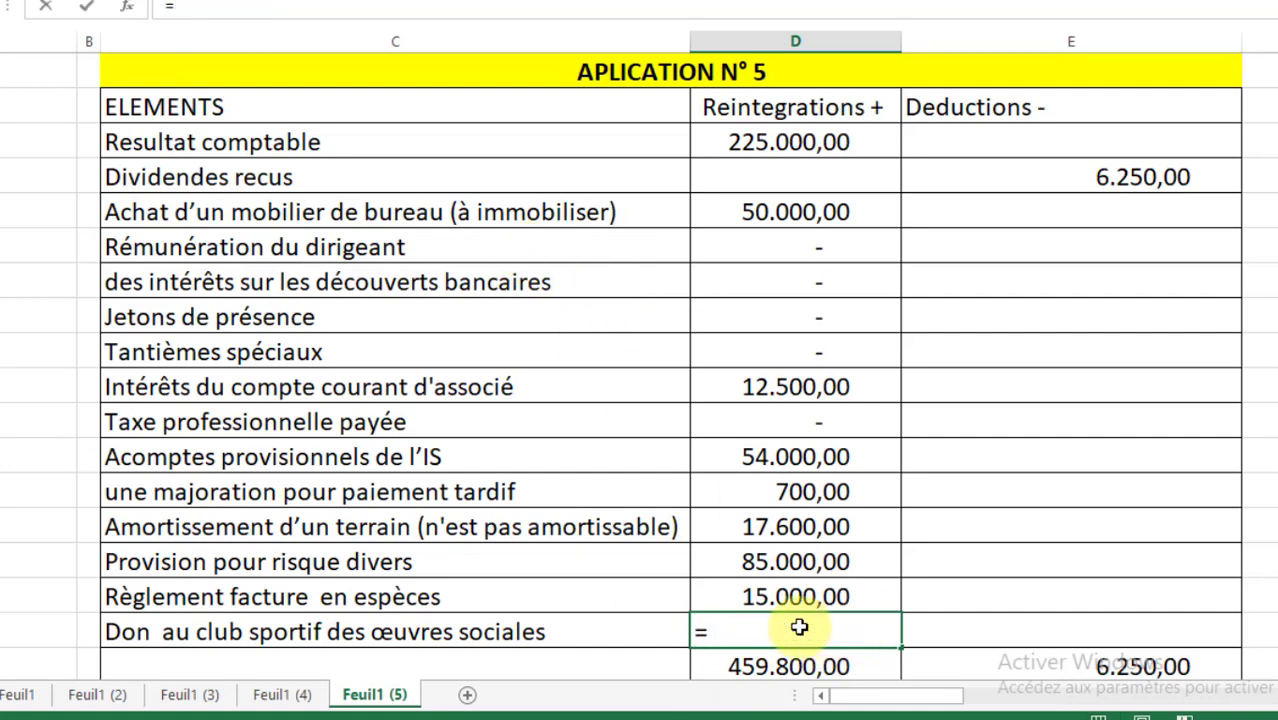
{"action": "type", "text": "20000"}
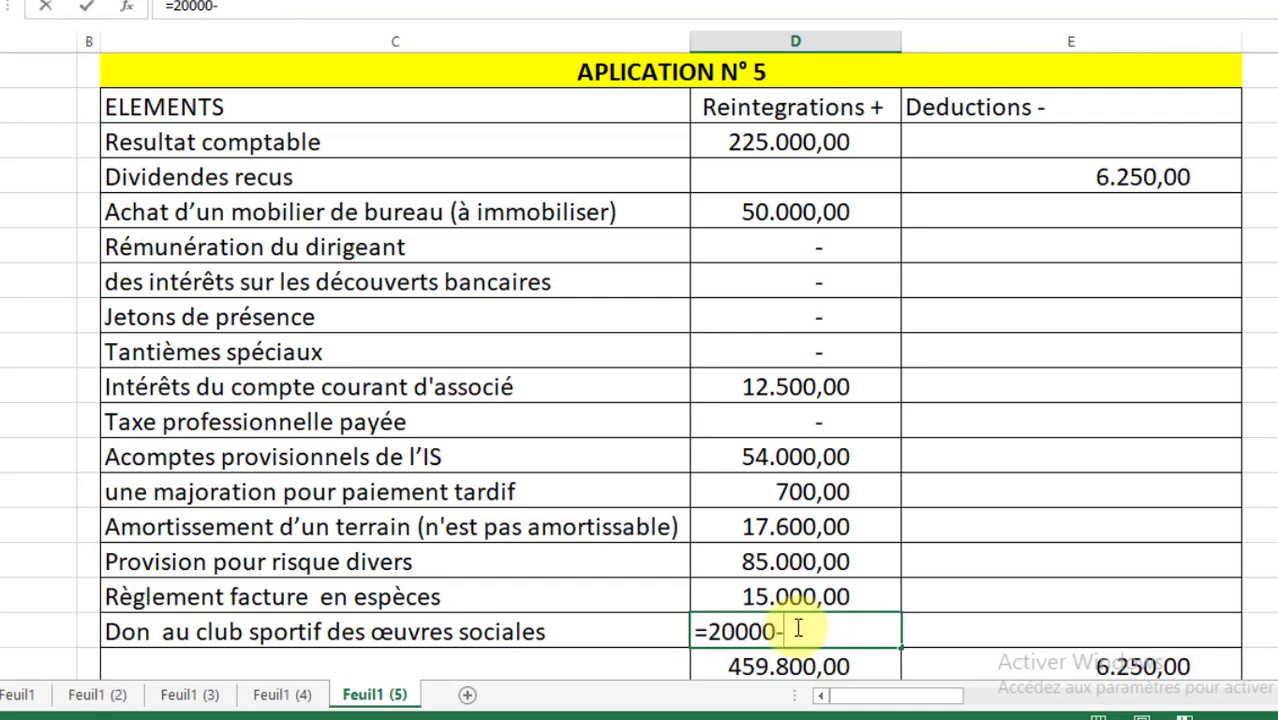
{"action": "type", "text": "-4900"}
{"action": "key", "text": "Return"}
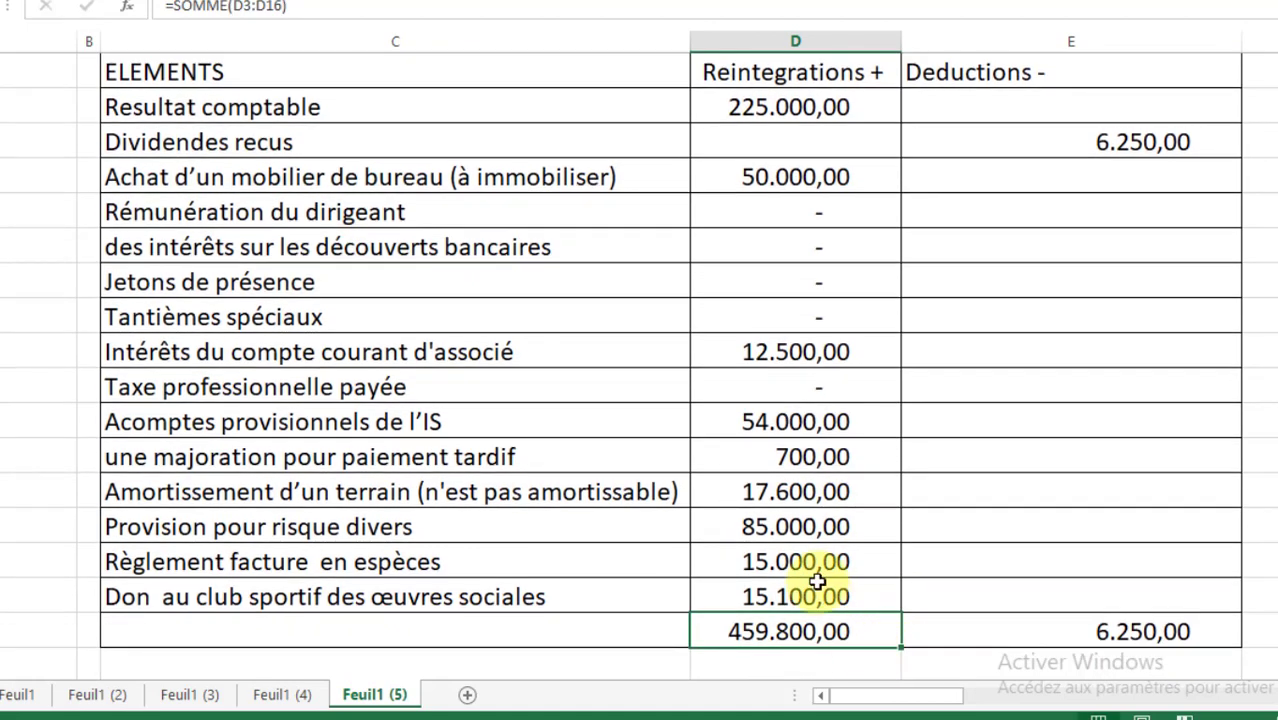
Check the donation's reintegration formula and the SOMME formulas that total the reintegrations and deductions columns
{"action": "left_click", "coordinate": [845, 597]}
{"action": "scroll", "coordinate": [835, 610], "scroll_direction": "up", "scroll_amount": 1}
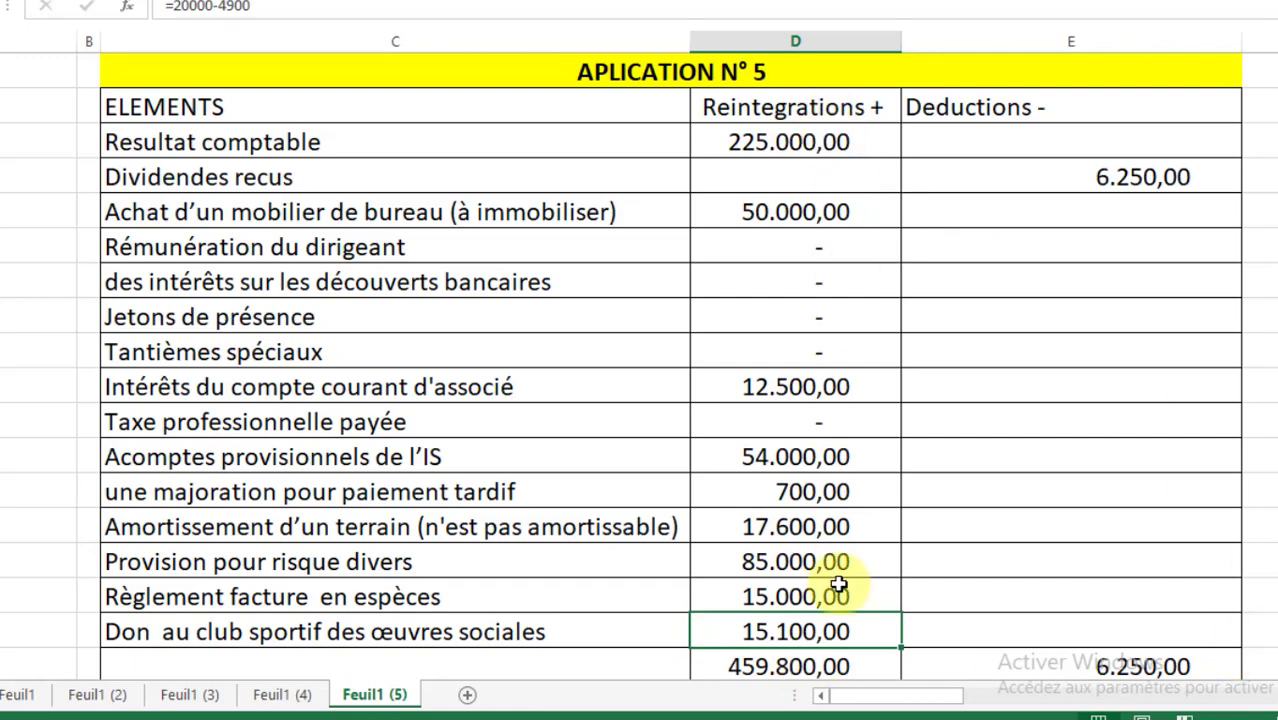
{"action": "left_click", "coordinate": [795, 666]}
{"action": "double_click", "coordinate": [795, 666]}
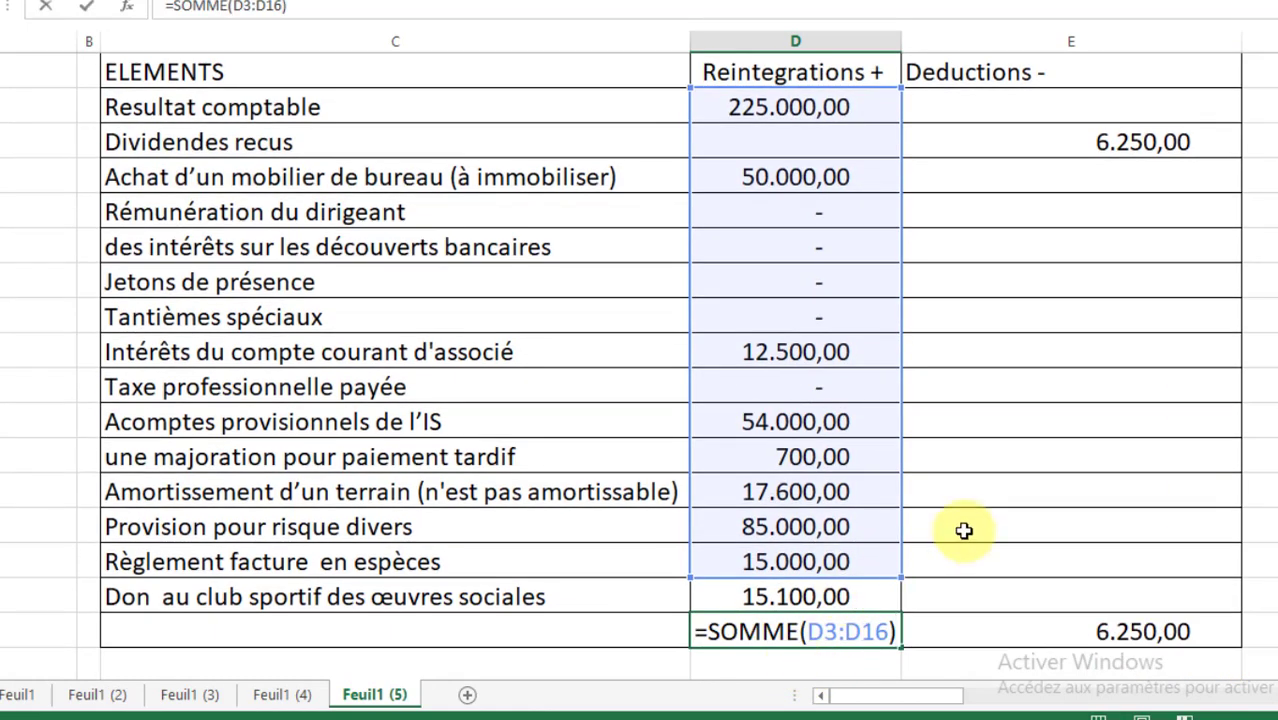
{"action": "key", "text": "Return"}
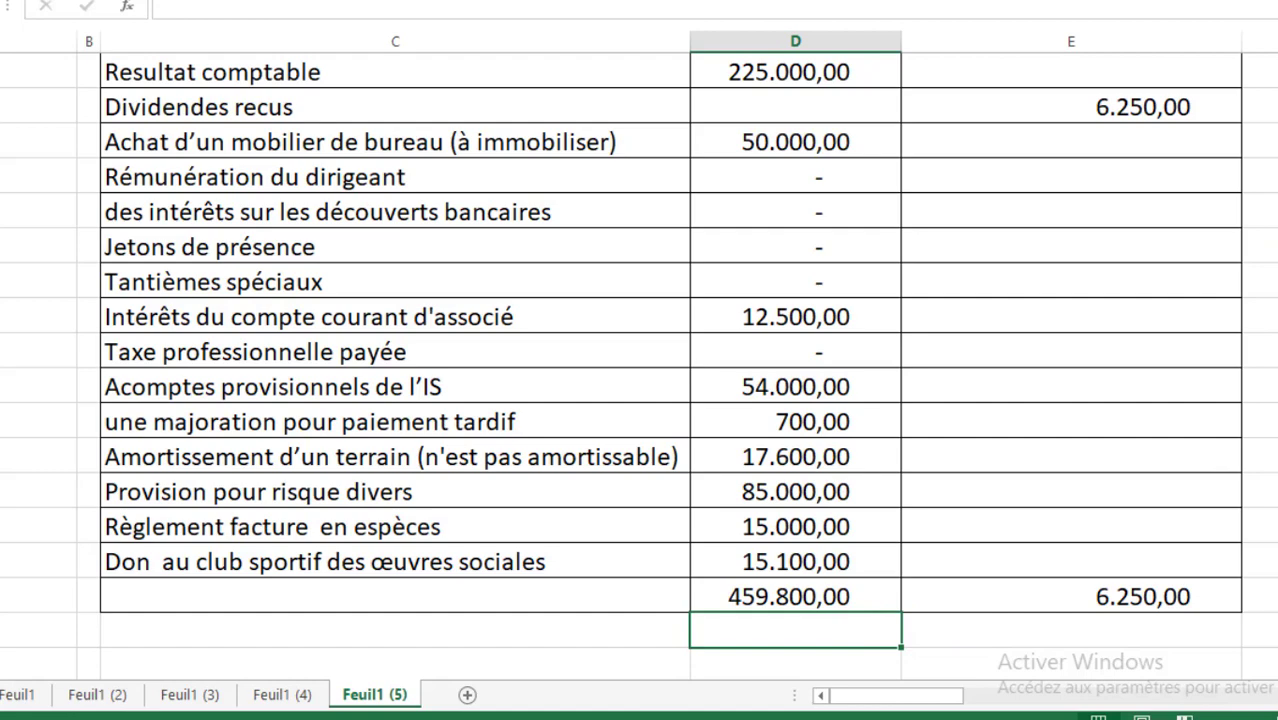
{"action": "scroll", "coordinate": [640, 370], "scroll_direction": "up", "scroll_amount": 1}
{"action": "left_click", "coordinate": [864, 655]}
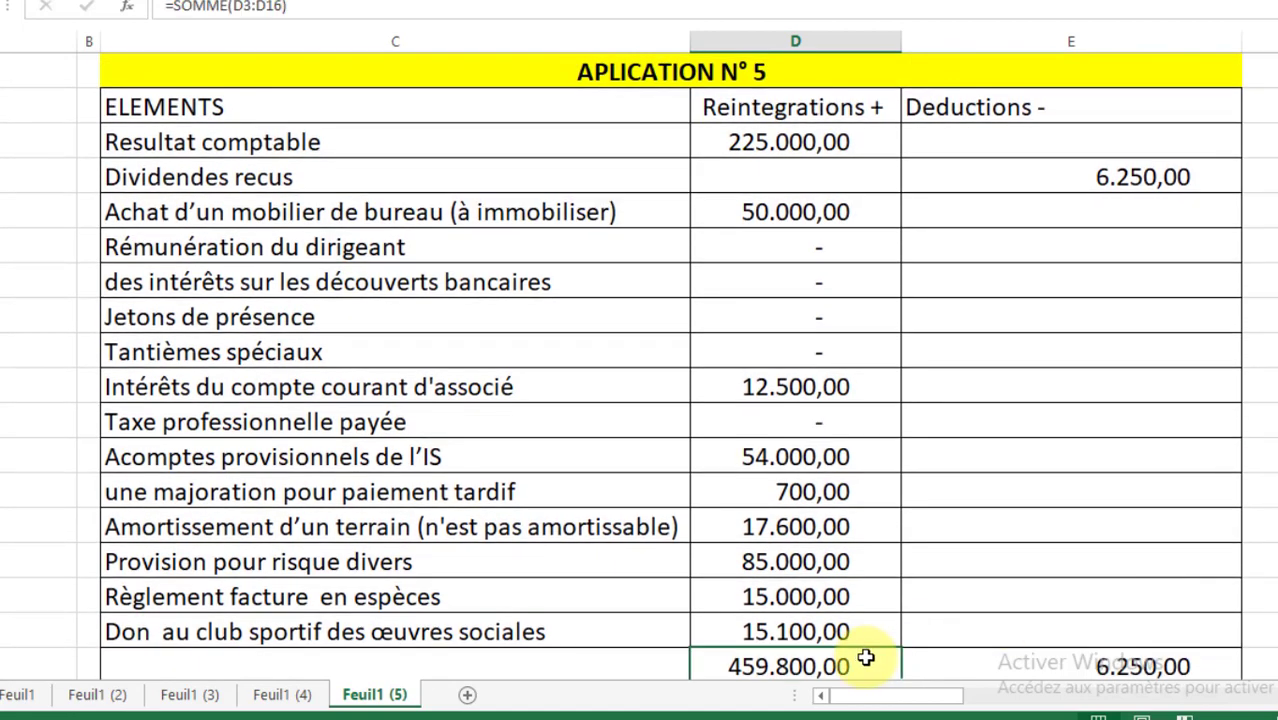
{"action": "left_click", "coordinate": [1073, 655]}
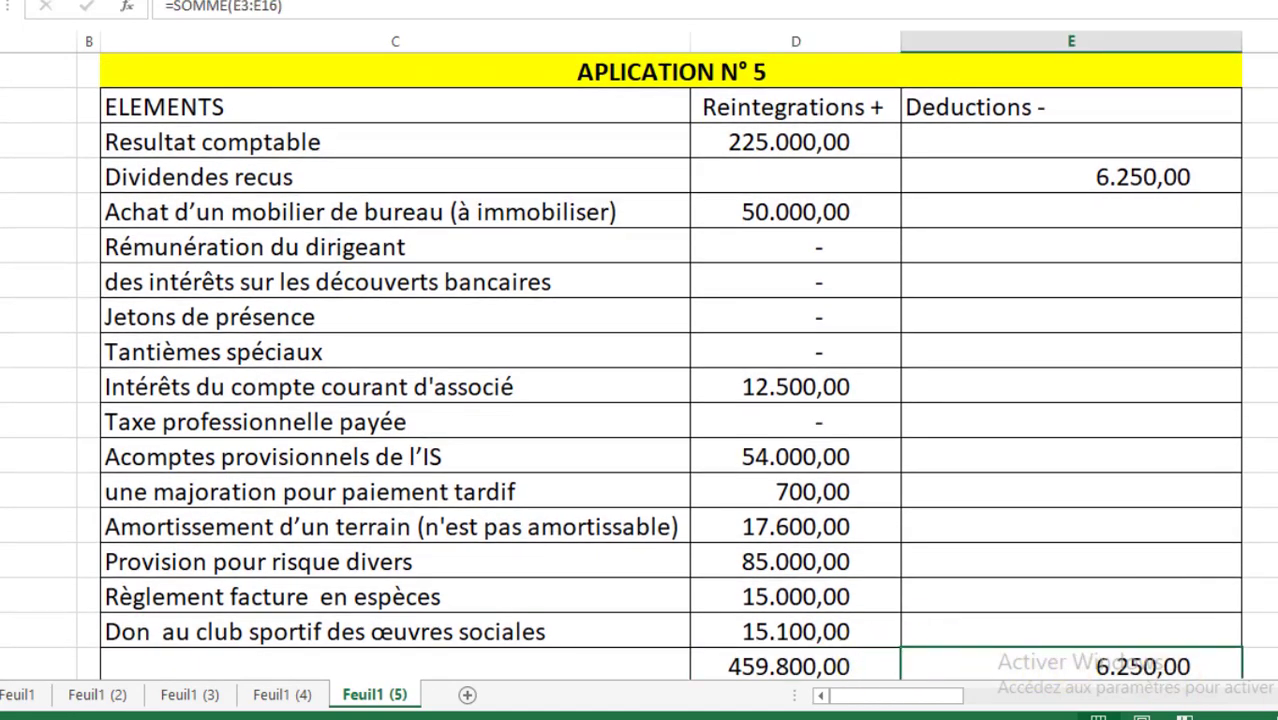
Clear the old IS THEORIQUE and COTISATION MINIMALE amounts below the table
{"action": "scroll", "coordinate": [858, 614], "scroll_direction": "down", "scroll_amount": 3}
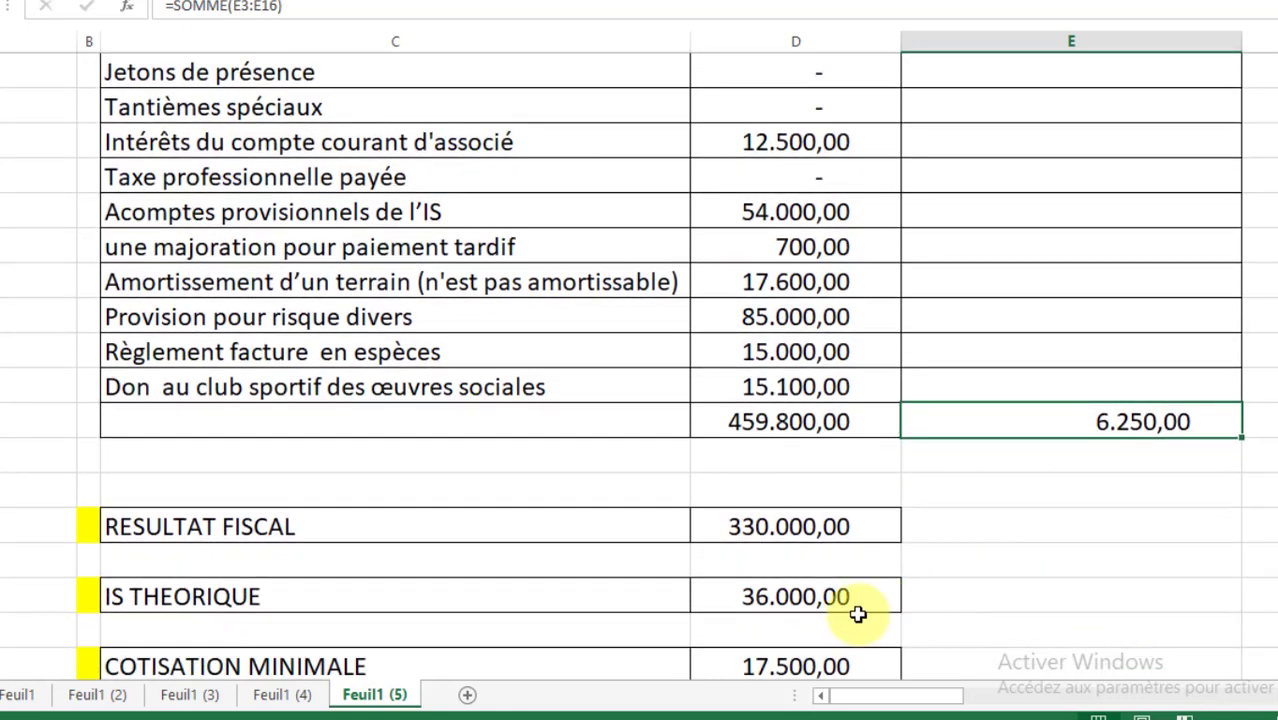
{"action": "left_click", "coordinate": [822, 597]}
{"action": "key", "text": "Delete"}
{"action": "left_click", "coordinate": [822, 664]}
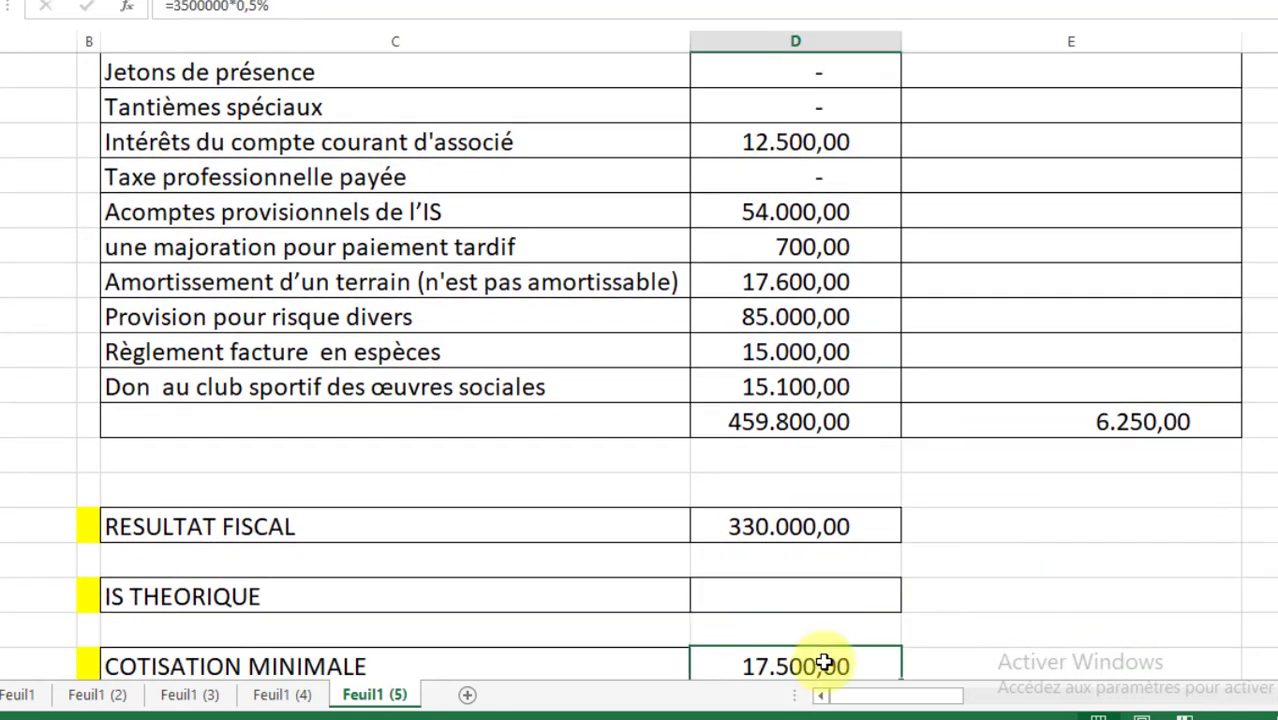
{"action": "key", "text": "Delete"}
{"action": "scroll", "coordinate": [822, 640], "scroll_direction": "down", "scroll_amount": 3}
{"action": "scroll", "coordinate": [1024, 500], "scroll_direction": "up", "scroll_amount": 3}
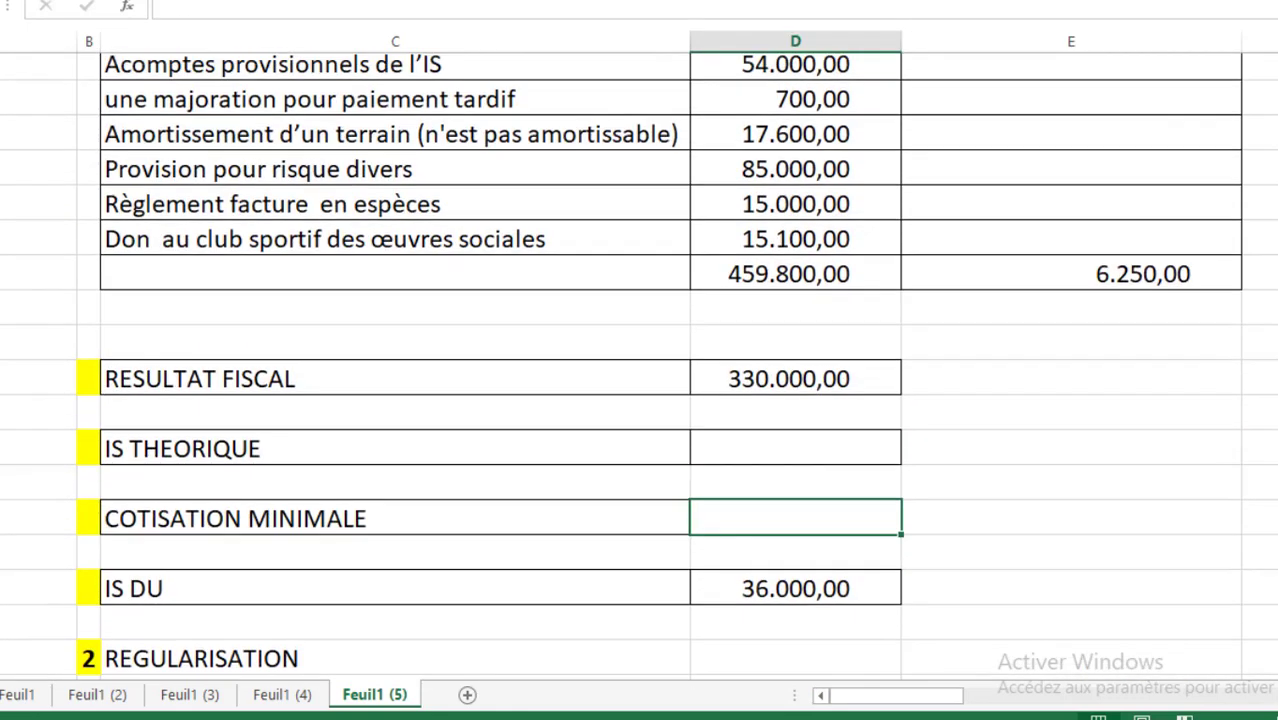
{"action": "left_click", "coordinate": [828, 526]}
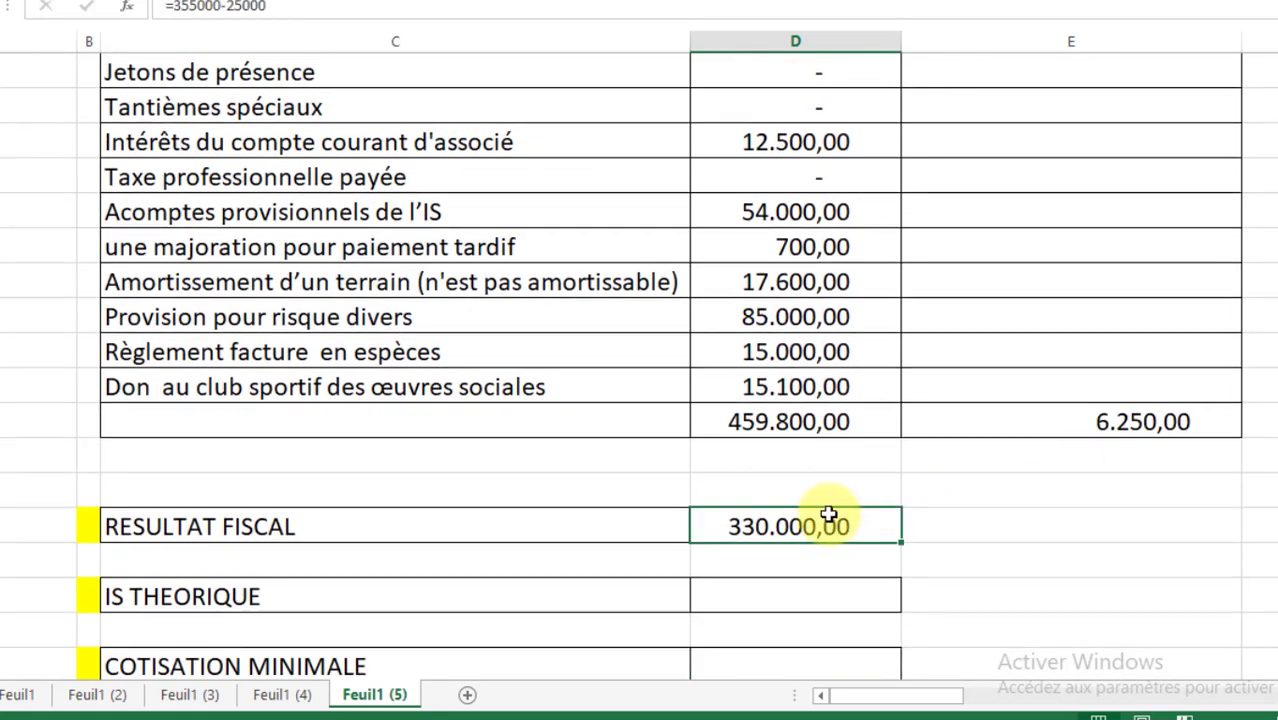
{"action": "type", "text": "="}
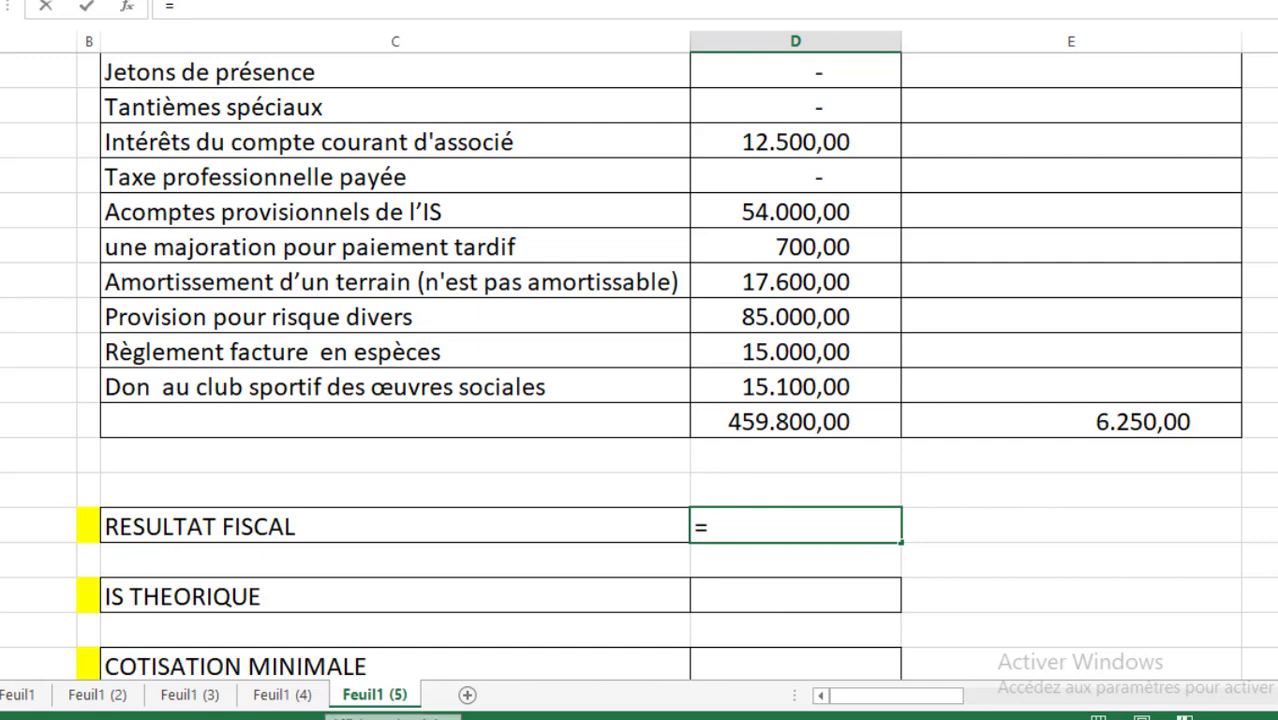
{"action": "type", "text": "459"}
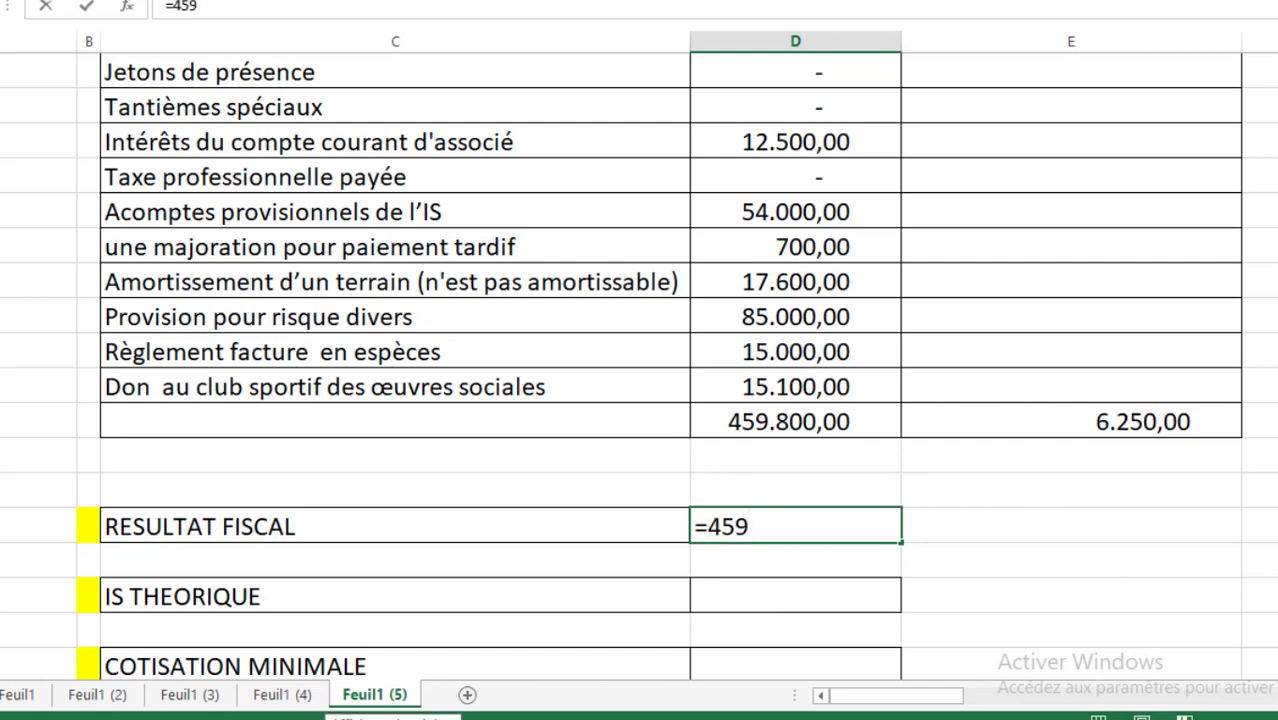
{"action": "type", "text": "800"}
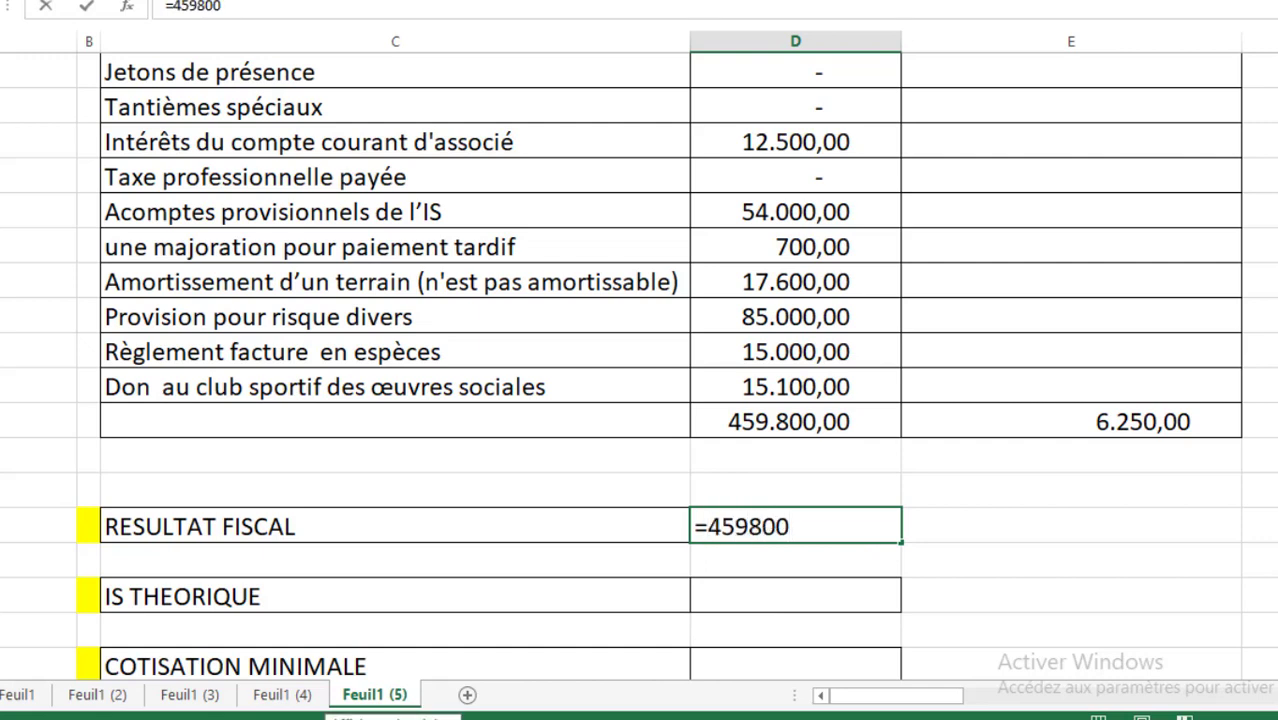
{"action": "type", "text": "-6"}
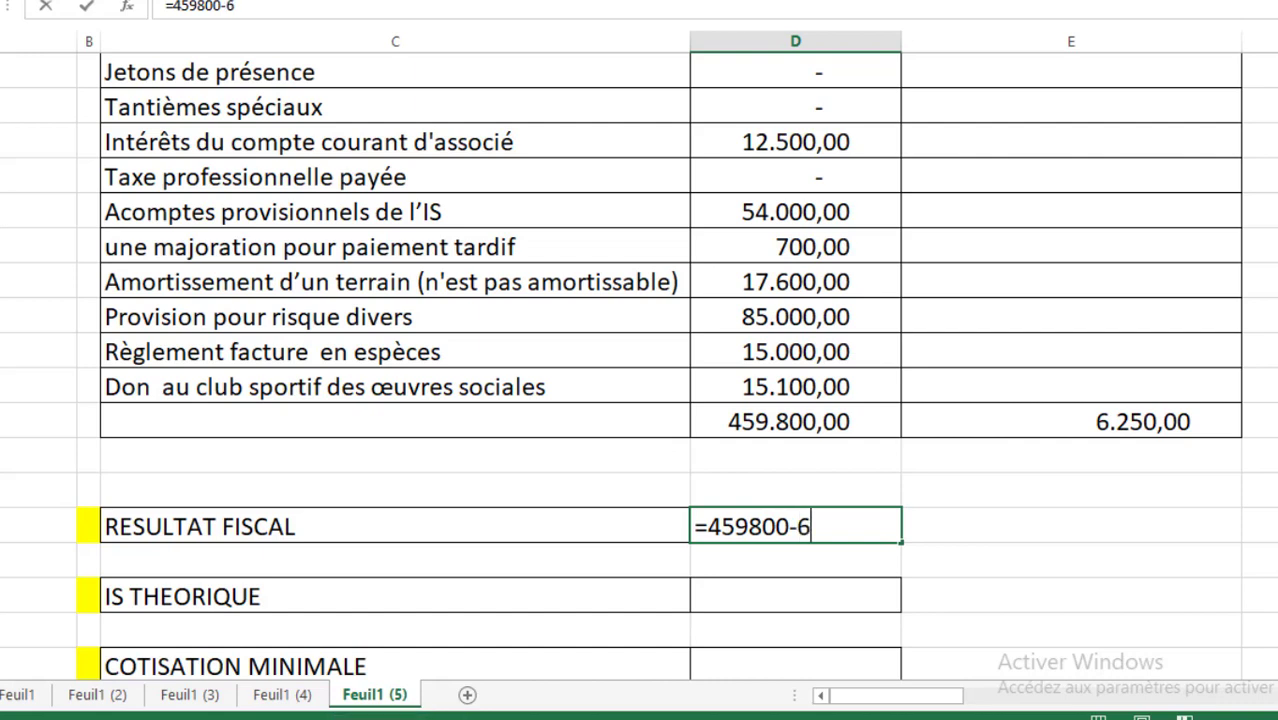
{"action": "type", "text": "250"}
{"action": "key", "text": "Return"}
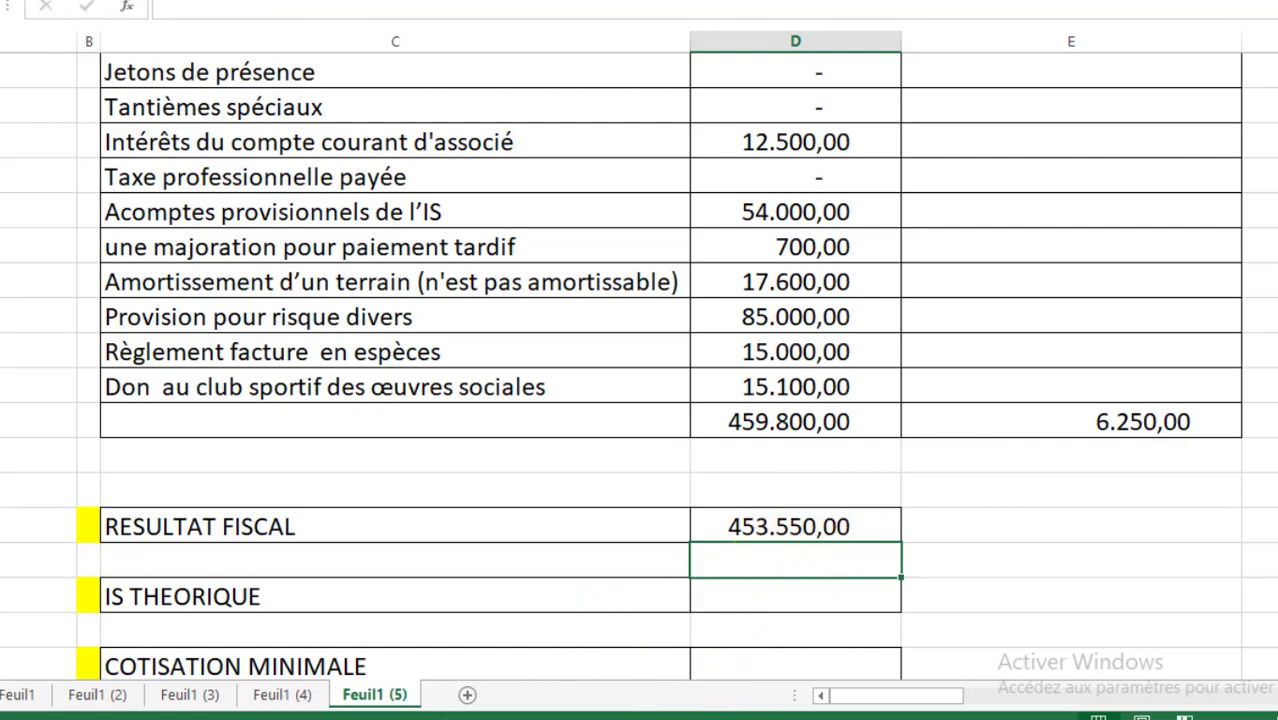
Review the Travail à faire questions for this application in the exercise PDF, and return to the Excel sheet
{"action": "key", "text": "alt+Tab"}
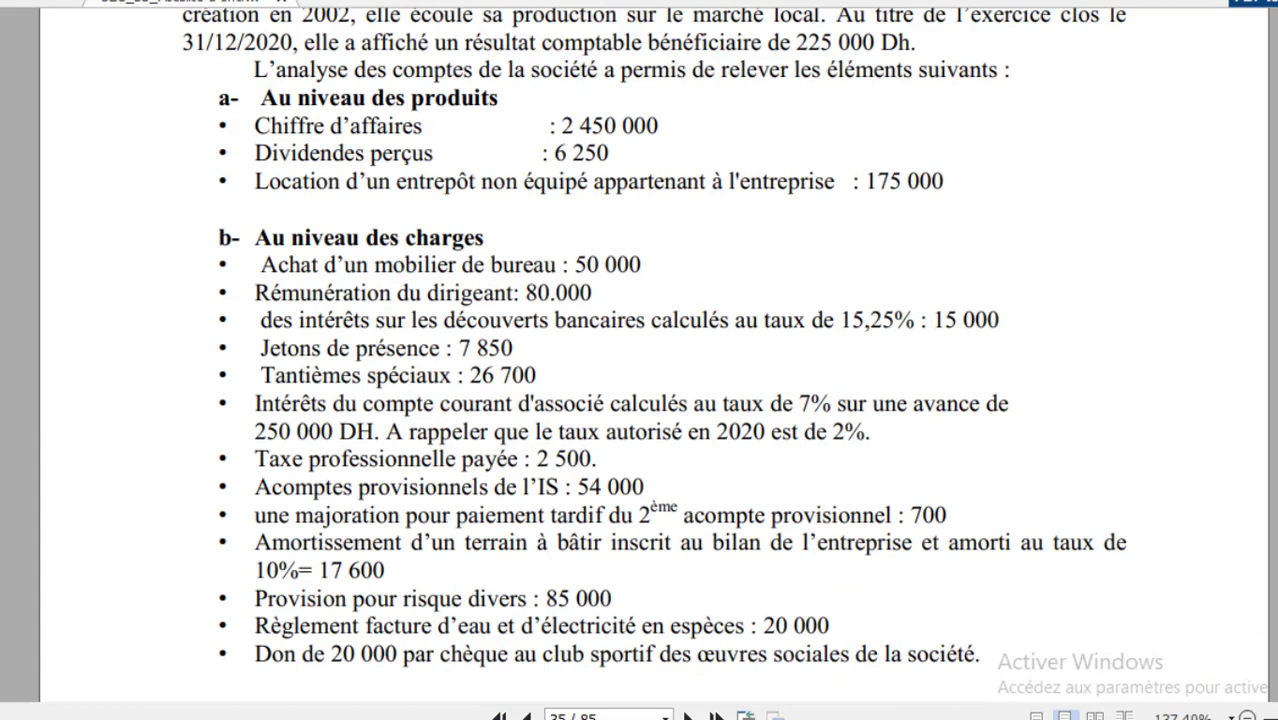
{"action": "scroll", "coordinate": [640, 360], "scroll_direction": "down", "scroll_amount": 6}
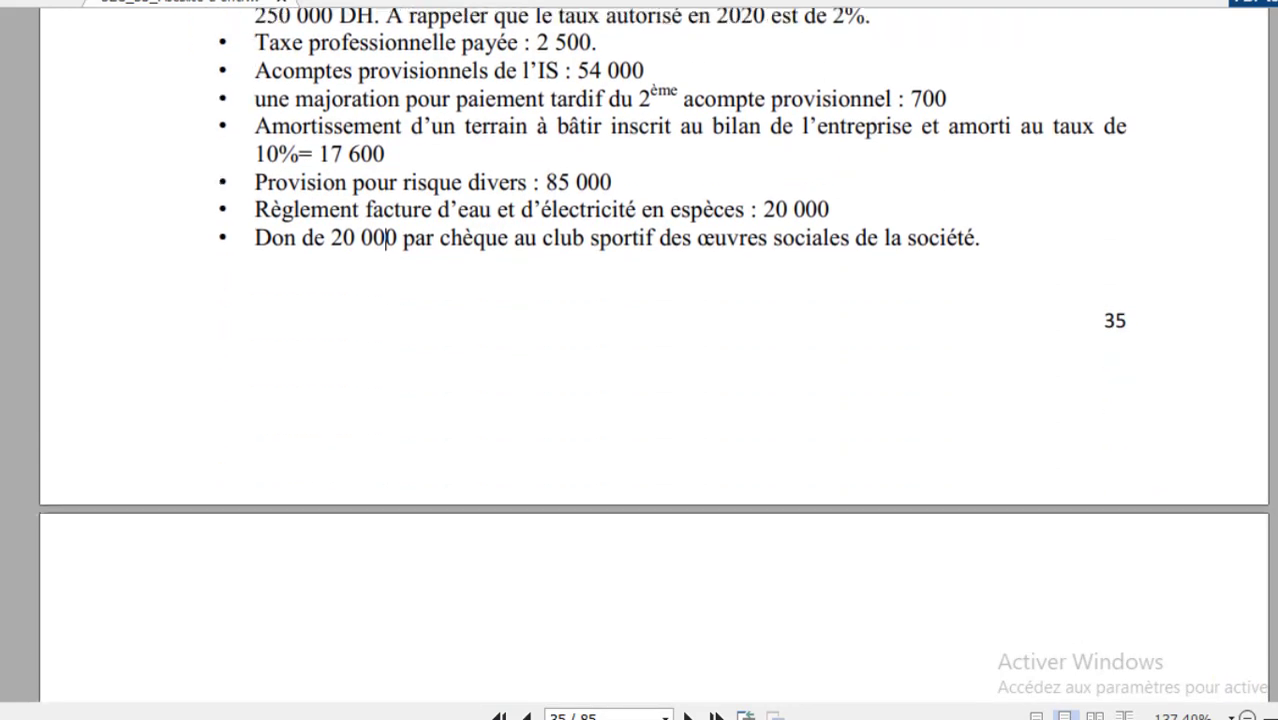
{"action": "scroll", "coordinate": [387, 98], "scroll_direction": "down", "scroll_amount": 3}
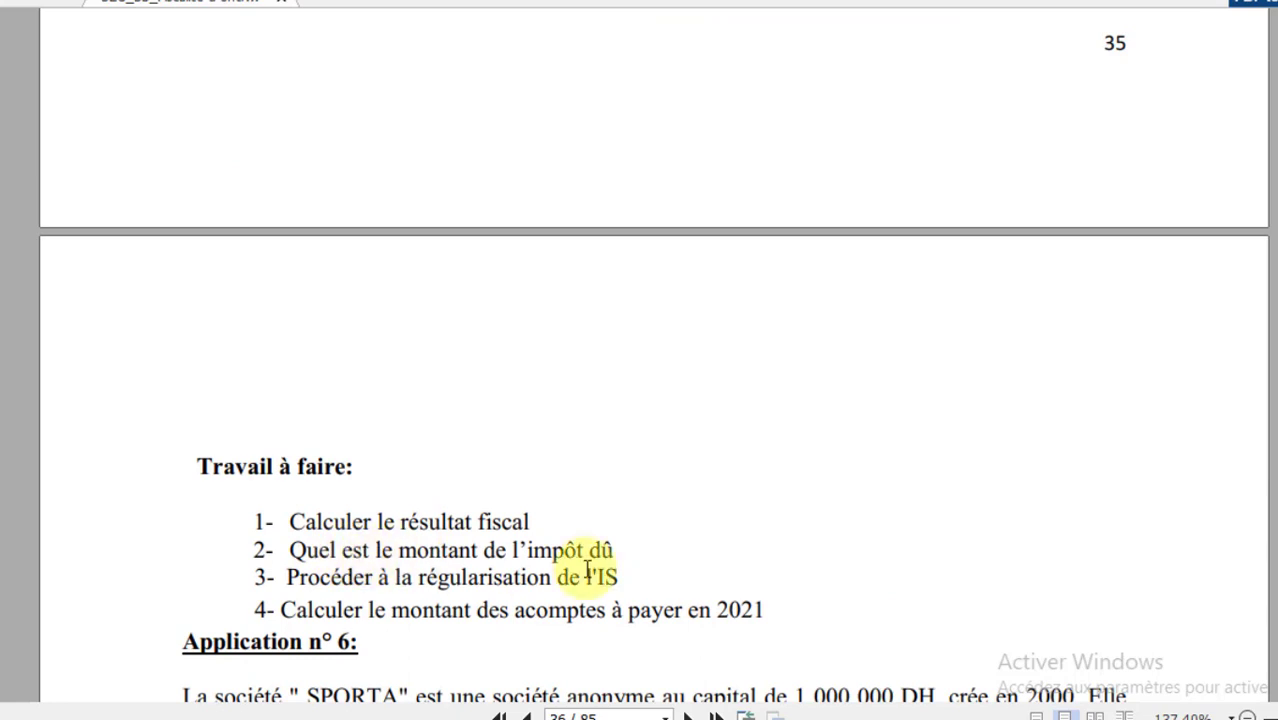
{"action": "scroll", "coordinate": [1255, 214], "scroll_direction": "up", "scroll_amount": 3}
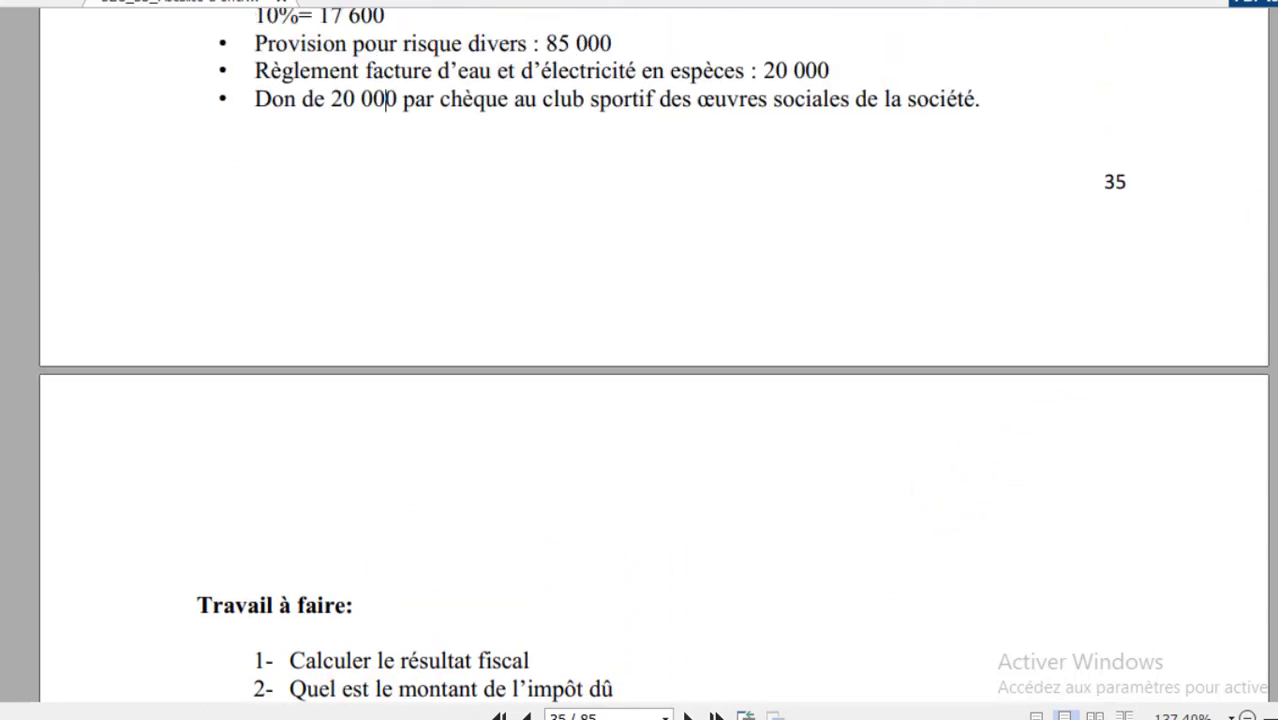
{"action": "scroll", "coordinate": [653, 355], "scroll_direction": "up", "scroll_amount": 8}
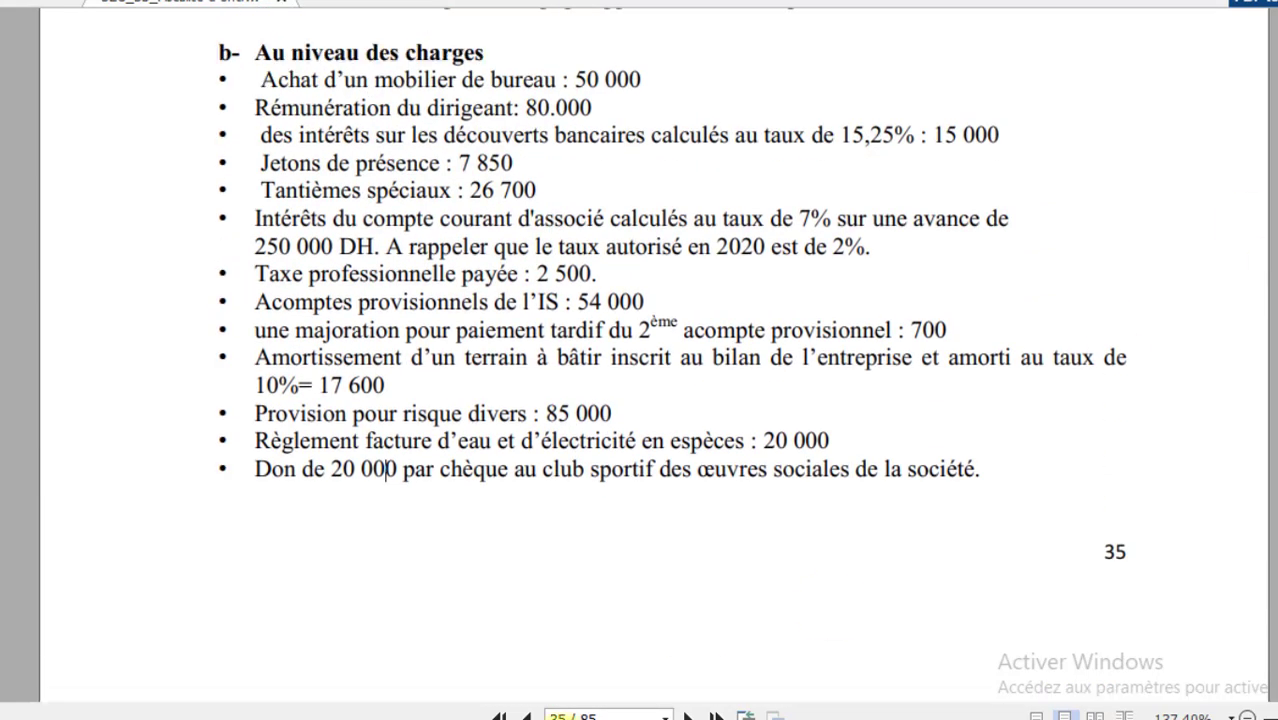
{"action": "left_click", "coordinate": [750, 716]}
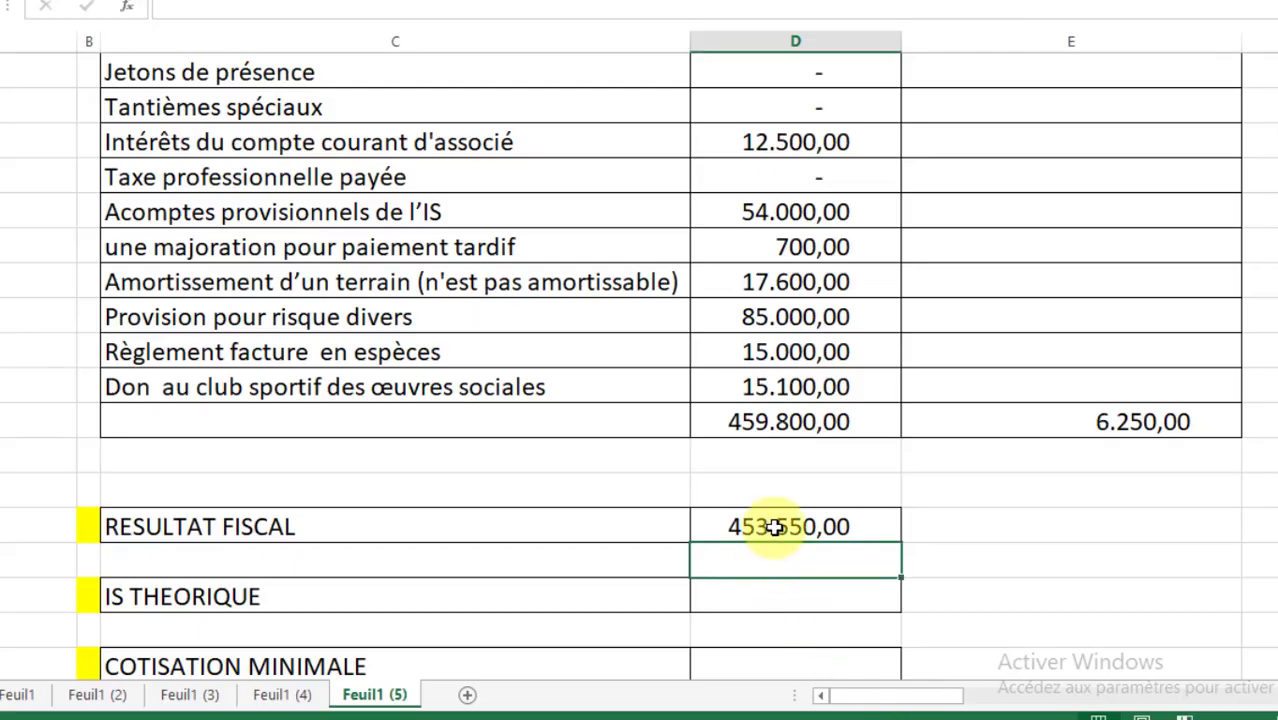
Clear the old IS DU amount below COTISATION MINIMALE
{"action": "scroll", "coordinate": [795, 560], "scroll_direction": "down", "scroll_amount": 2}
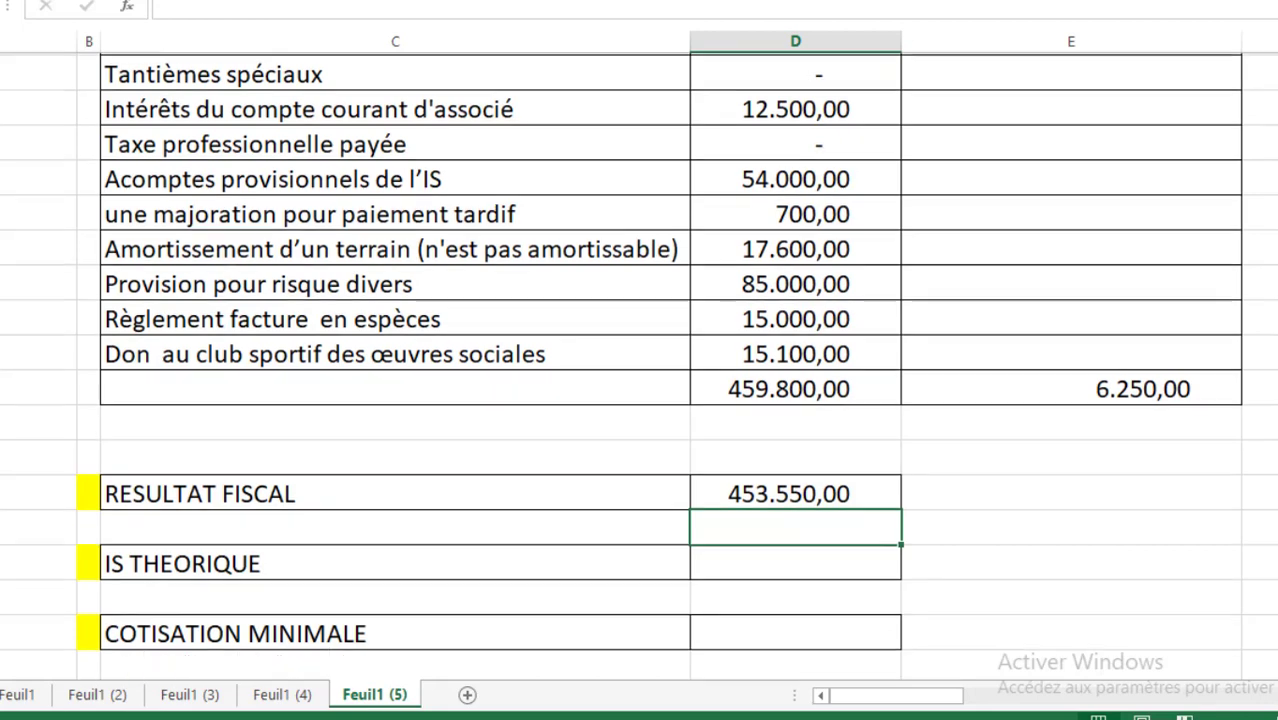
{"action": "key", "text": "Down"}
{"action": "key", "text": "Down"}
{"action": "key", "text": "Down"}
{"action": "key", "text": "Down"}
{"action": "key", "text": "Down"}
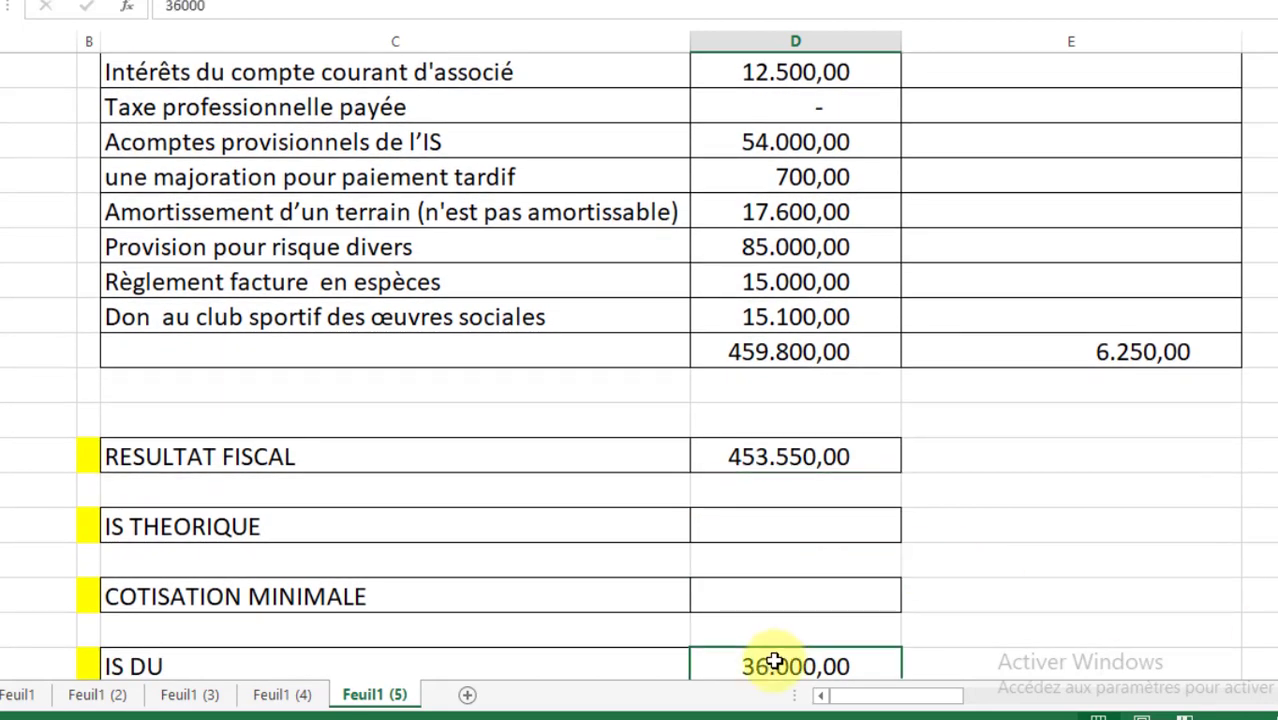
{"action": "key", "text": "Delete"}
Clear the old IS DU, ACOMPTES and RELIQUAT amounts under REGULARISATION, the stray 13.000,00, and the first acompte's amount
{"action": "scroll", "coordinate": [793, 599], "scroll_direction": "down", "scroll_amount": 3}
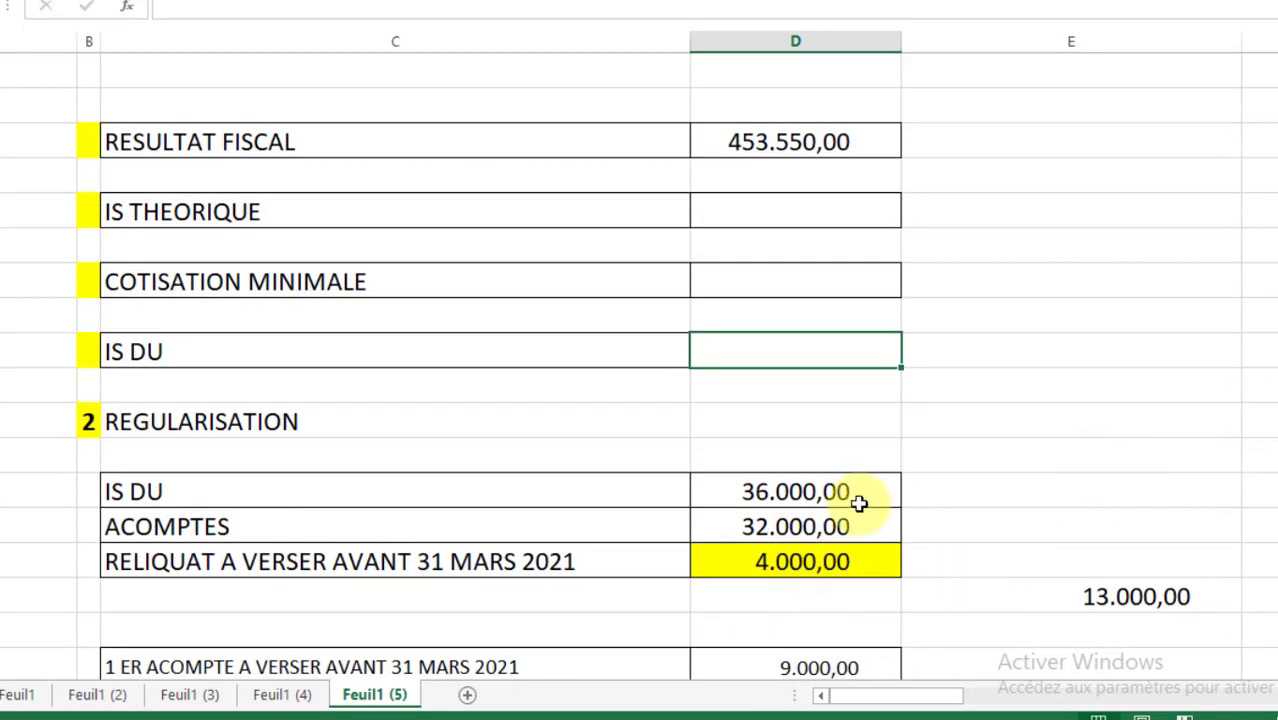
{"action": "left_click_drag", "start_coordinate": [850, 497], "coordinate": [850, 560]}
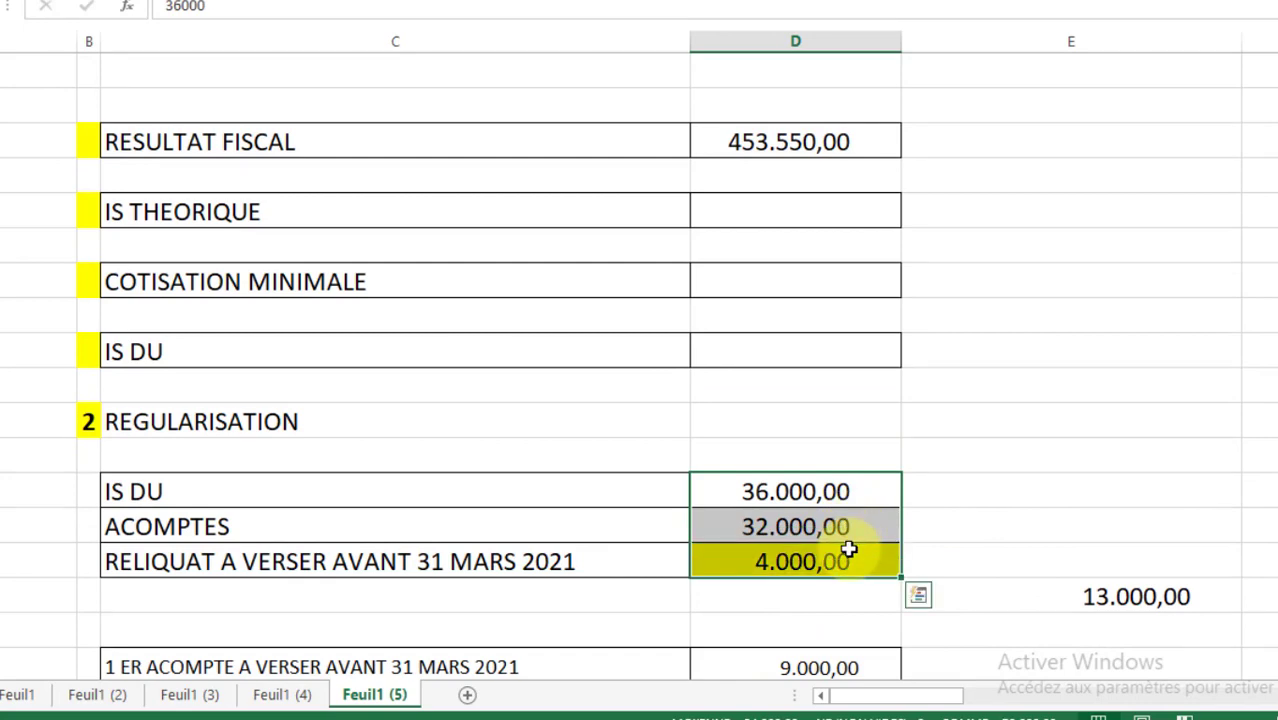
{"action": "key", "text": "Delete"}
{"action": "left_click", "coordinate": [1113, 593]}
{"action": "key", "text": "Delete"}
{"action": "left_click", "coordinate": [845, 667]}
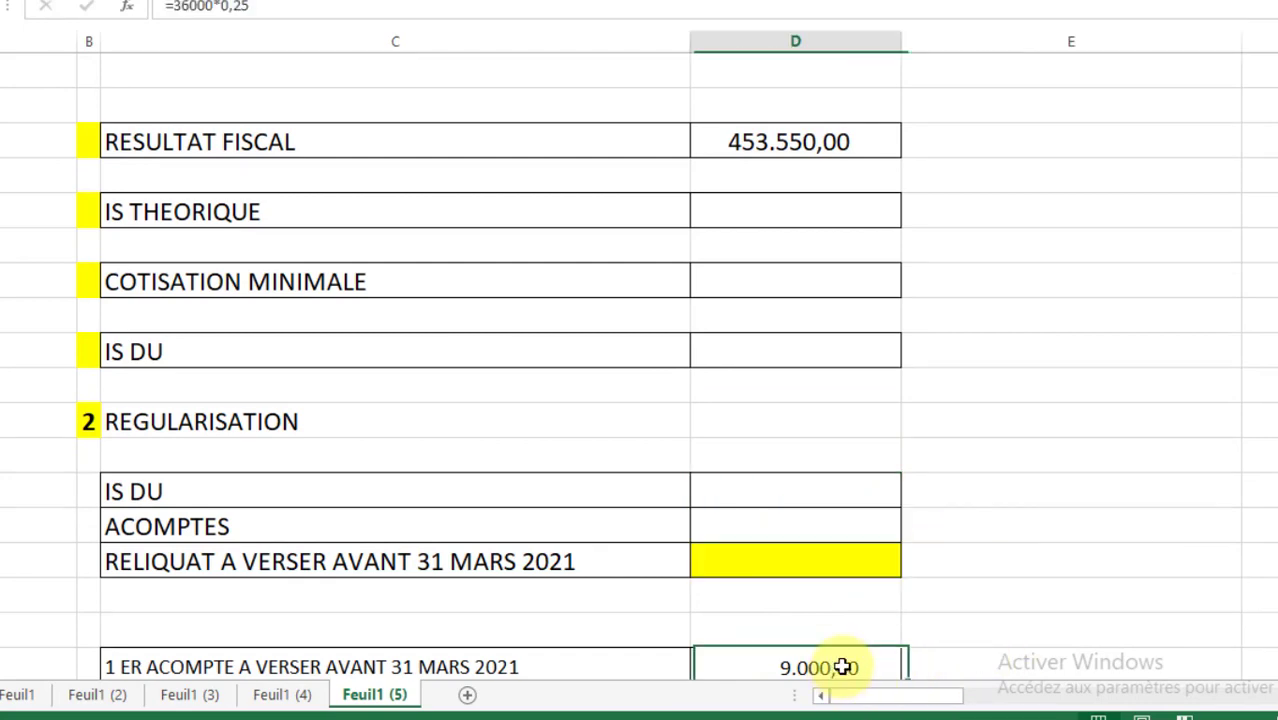
{"action": "key", "text": "Delete"}
Number the RESULTAT FISCAL row as 1 in the yellow cell beside its label
{"action": "scroll", "coordinate": [870, 334], "scroll_direction": "down", "scroll_amount": 3}
{"action": "scroll", "coordinate": [870, 334], "scroll_direction": "up", "scroll_amount": 1}
{"action": "scroll", "coordinate": [761, 526], "scroll_direction": "up", "scroll_amount": 4}
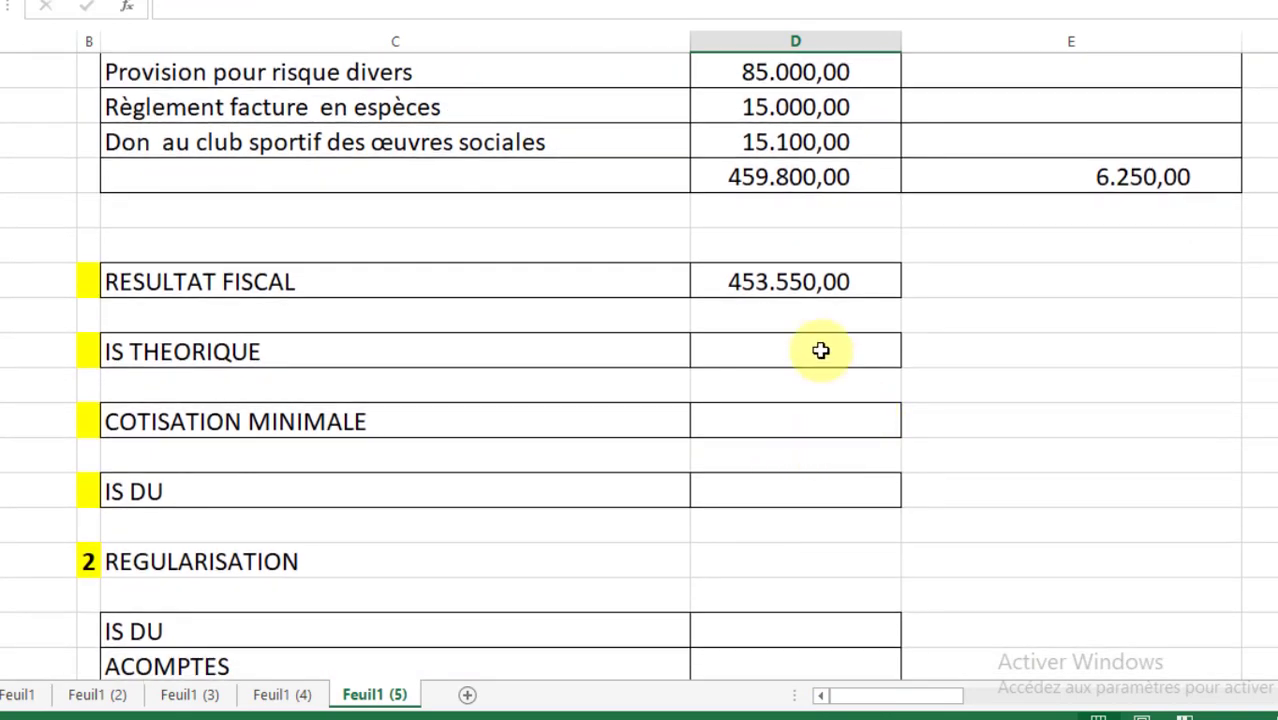
{"action": "left_click", "coordinate": [829, 281]}
{"action": "left_click", "coordinate": [96, 284]}
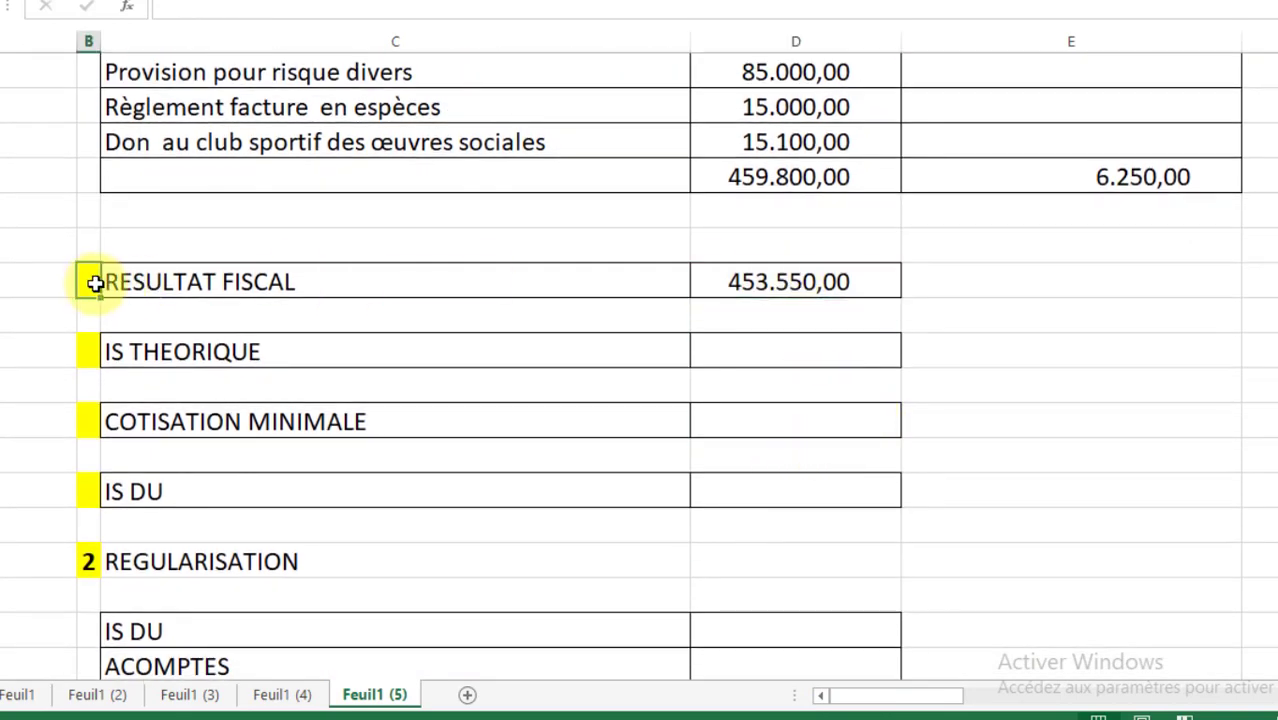
{"action": "type", "text": "1"}
{"action": "left_click", "coordinate": [563, 410]}
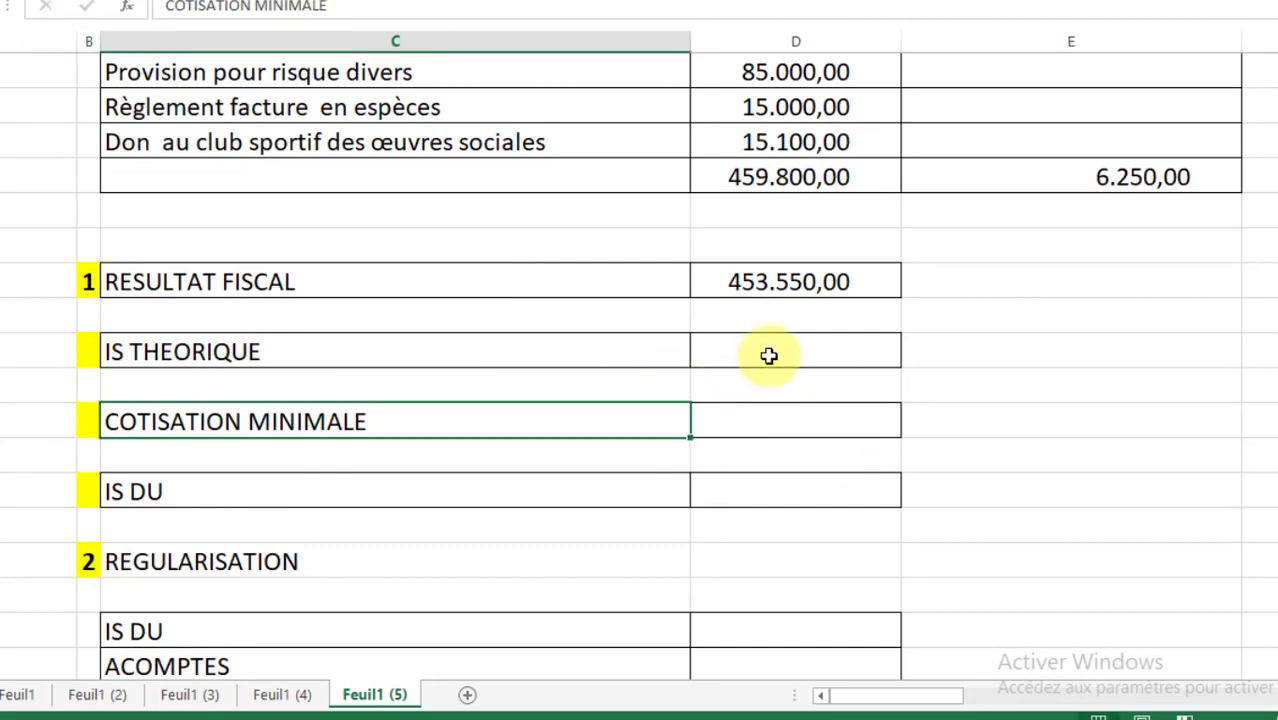
Calculate the IS THEORIQUE from the résultat fiscal with the formula =(453550*20%)-30000
{"action": "left_click", "coordinate": [834, 281]}
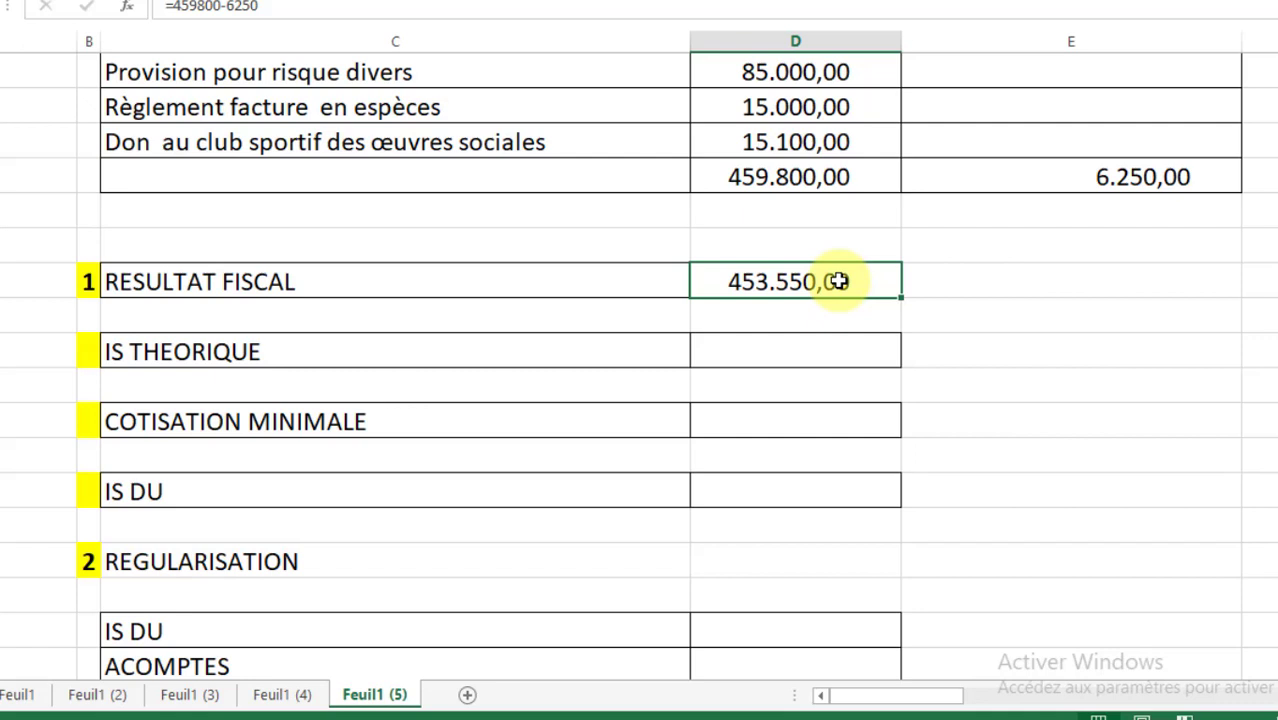
{"action": "left_click", "coordinate": [790, 345]}
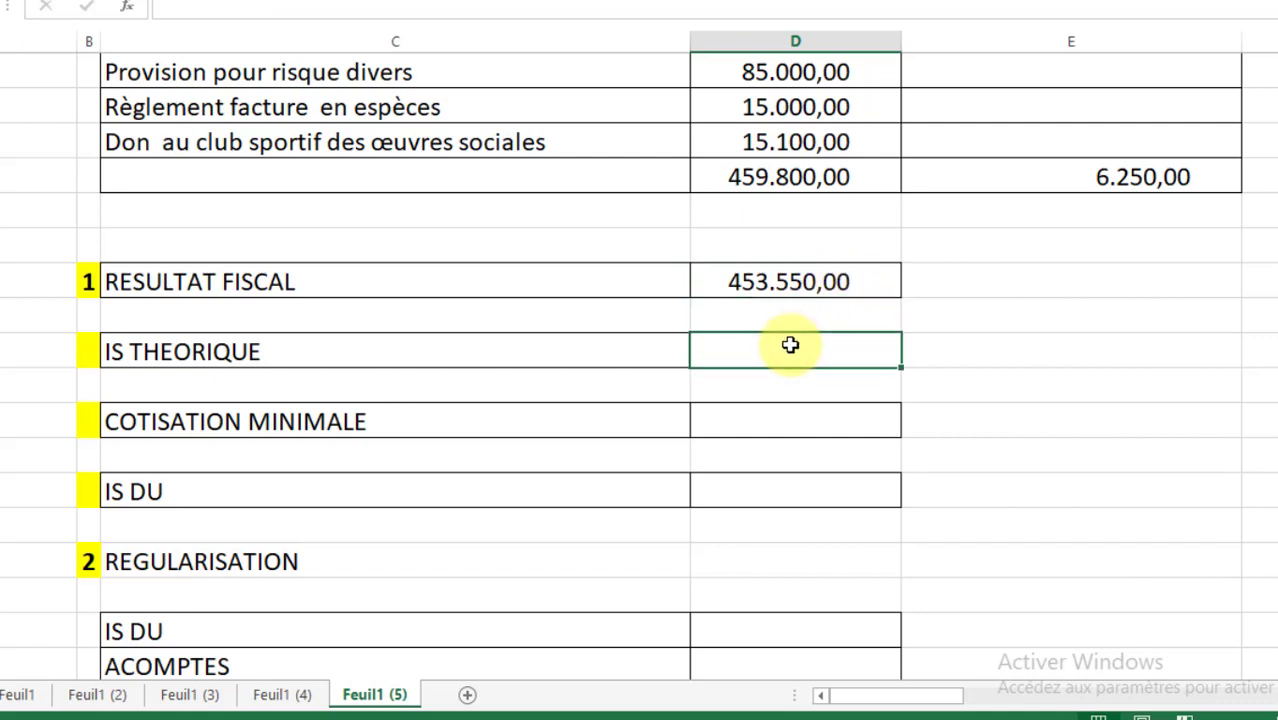
{"action": "type", "text": "="}
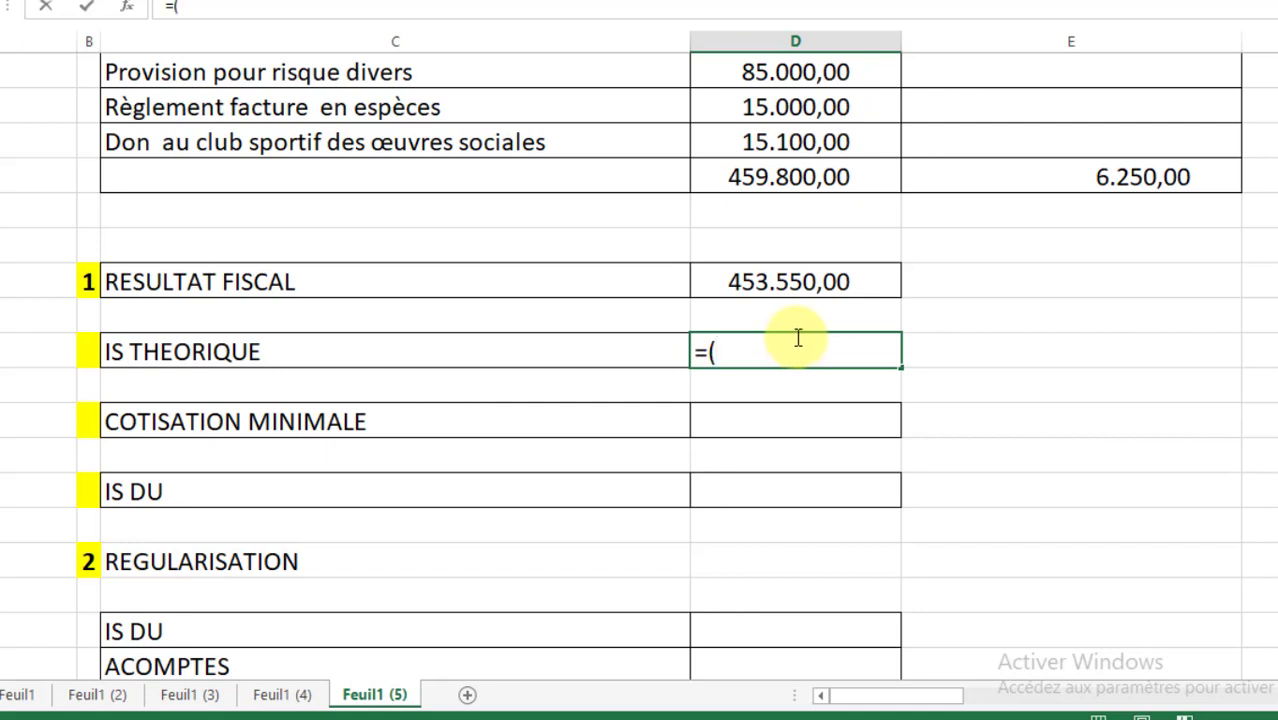
{"action": "type", "text": "(453550*2"}
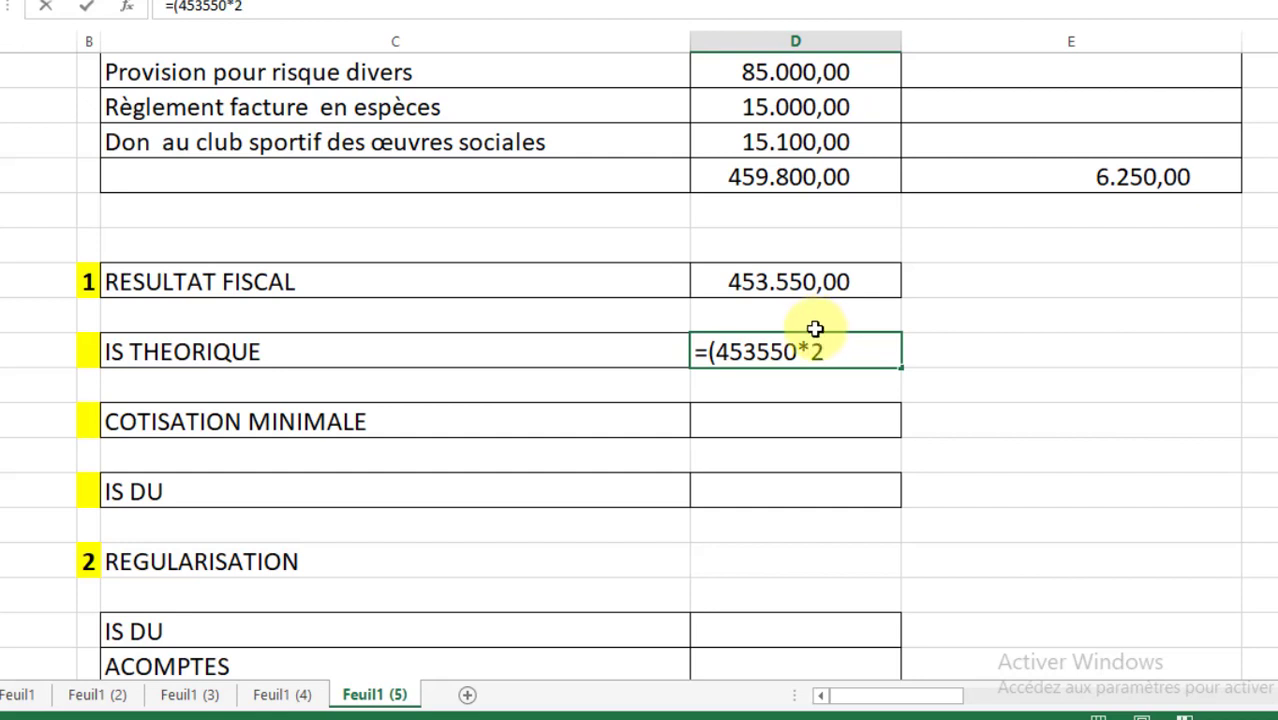
{"action": "type", "text": "0%)-"}
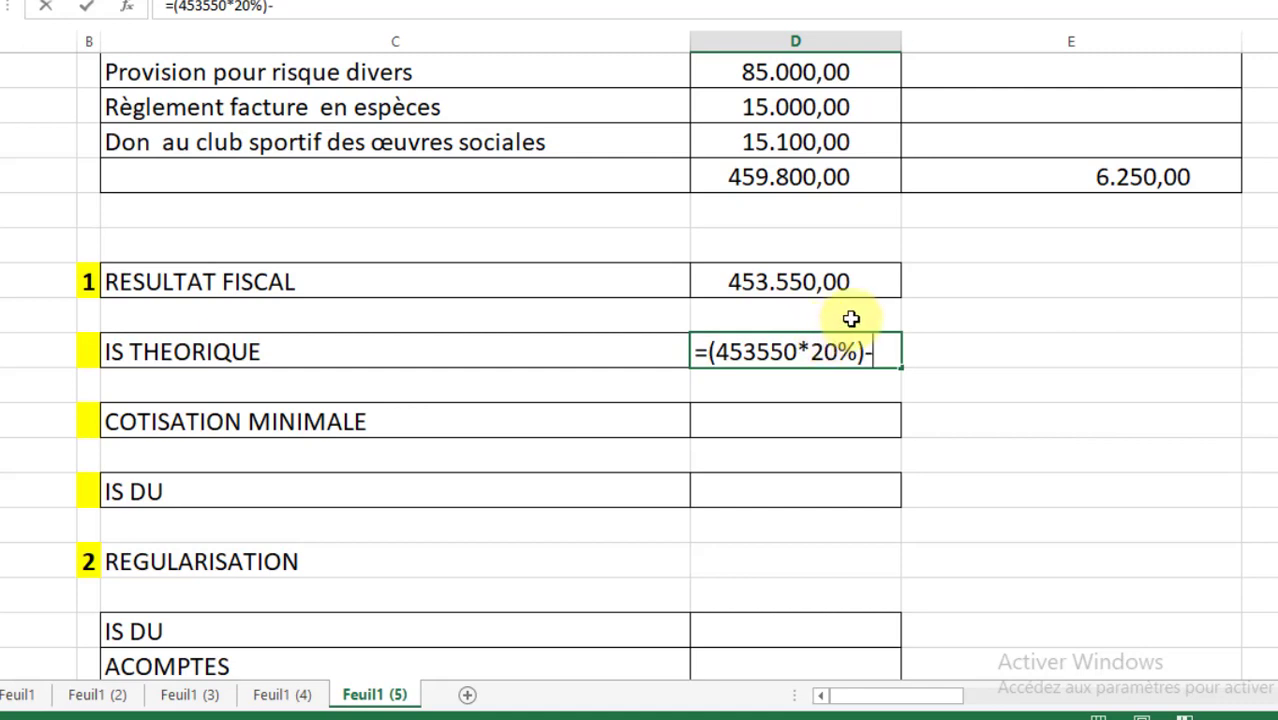
{"action": "type", "text": "30000"}
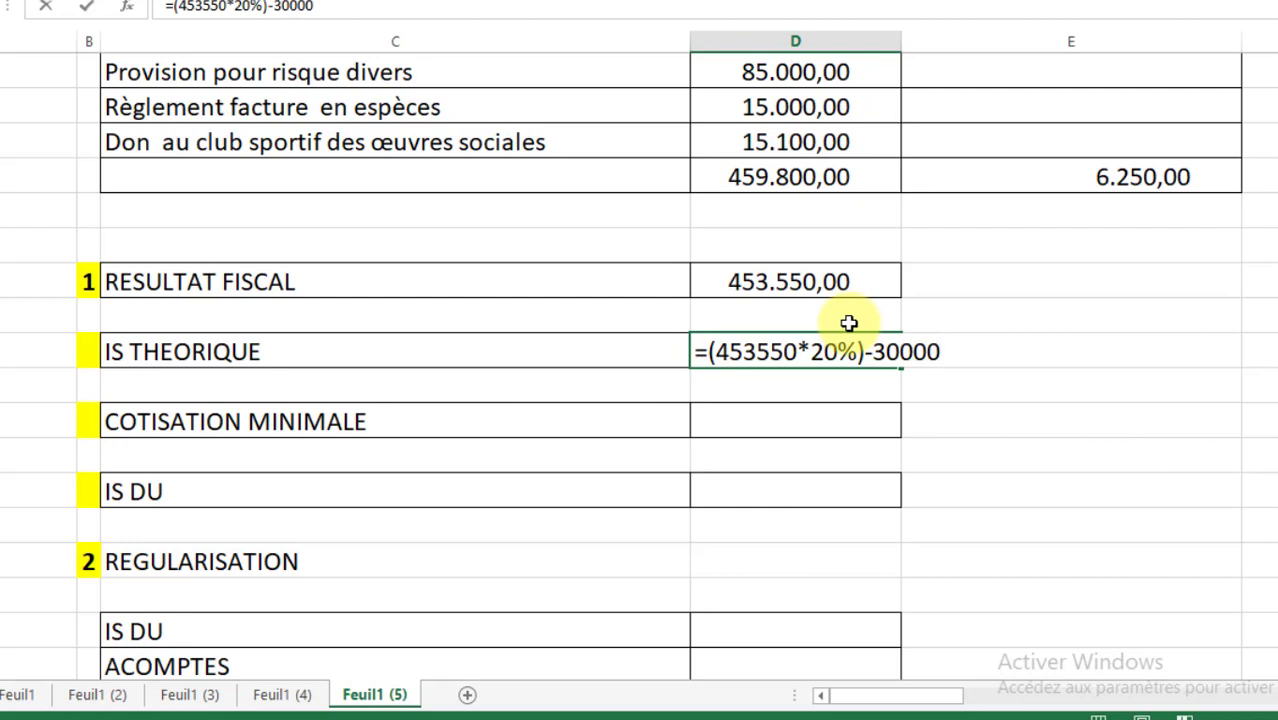
{"action": "key", "text": "Return"}
{"action": "left_click", "coordinate": [822, 352]}
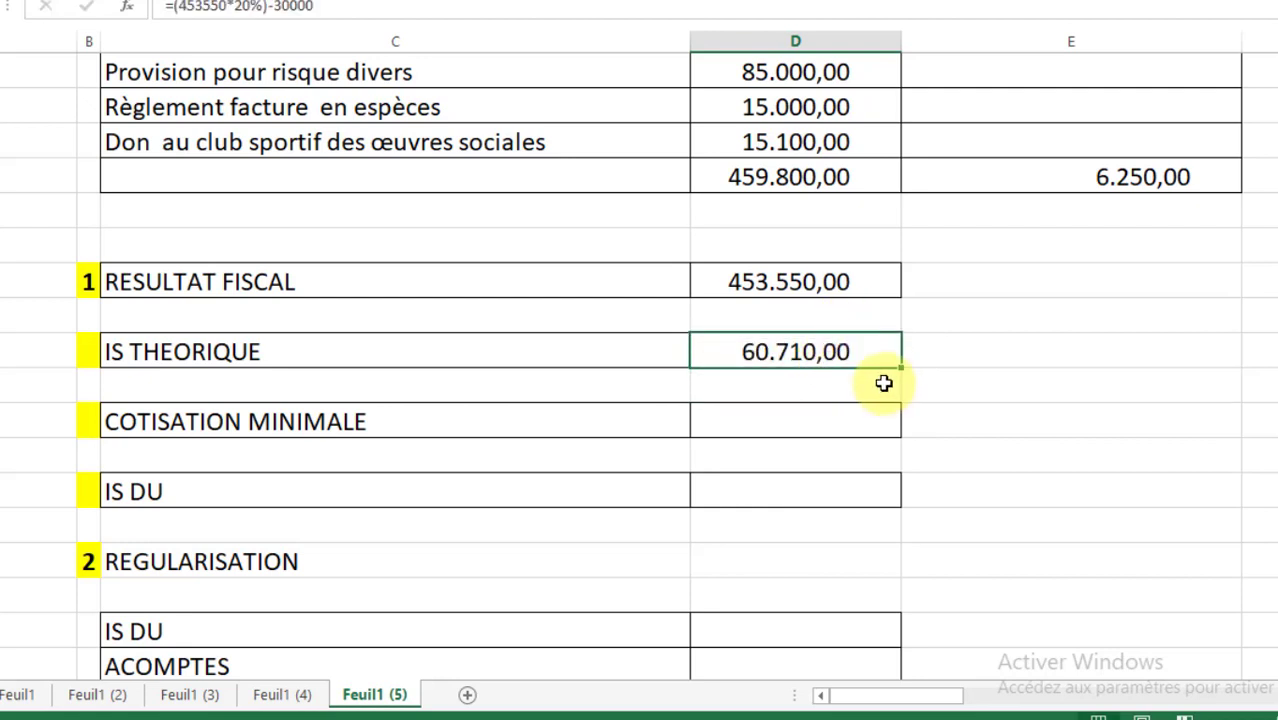
Calculate the COTISATION MINIMALE from the PDF's chiffre d'affaires and warehouse rental income with the formula =(2450000+175000)*0,5%
{"action": "left_click", "coordinate": [784, 421]}
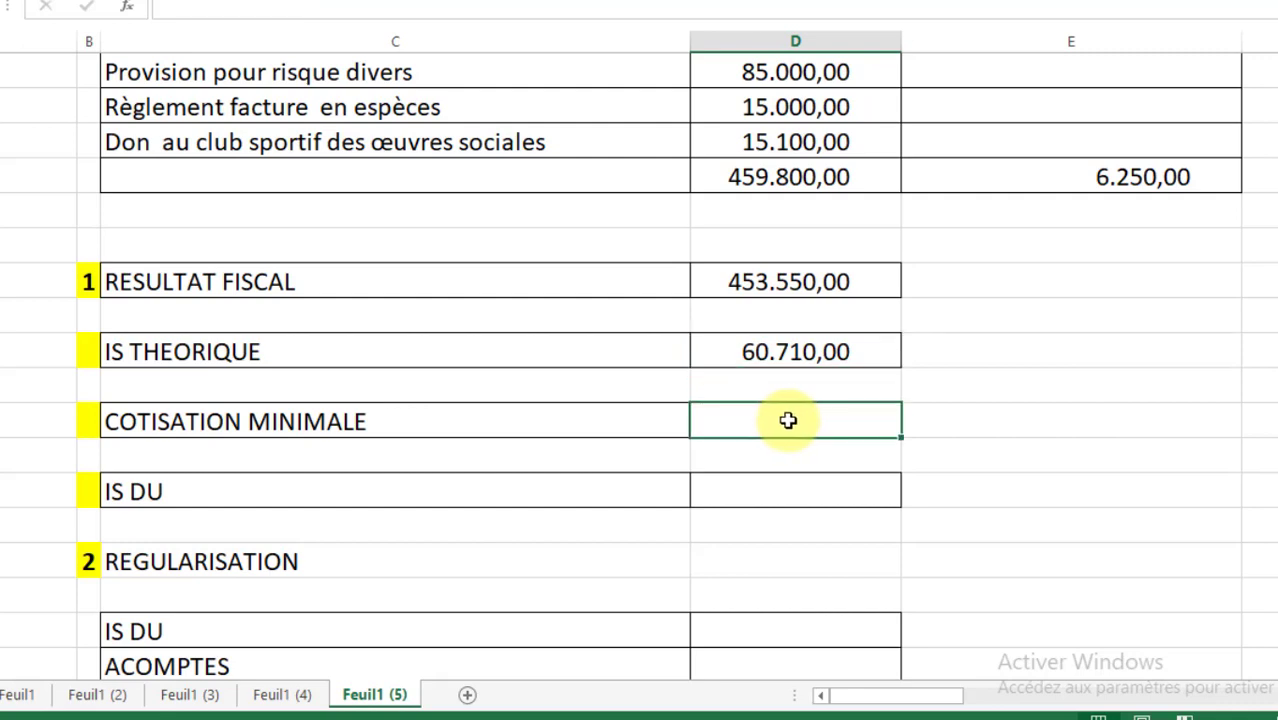
{"action": "type", "text": "=("}
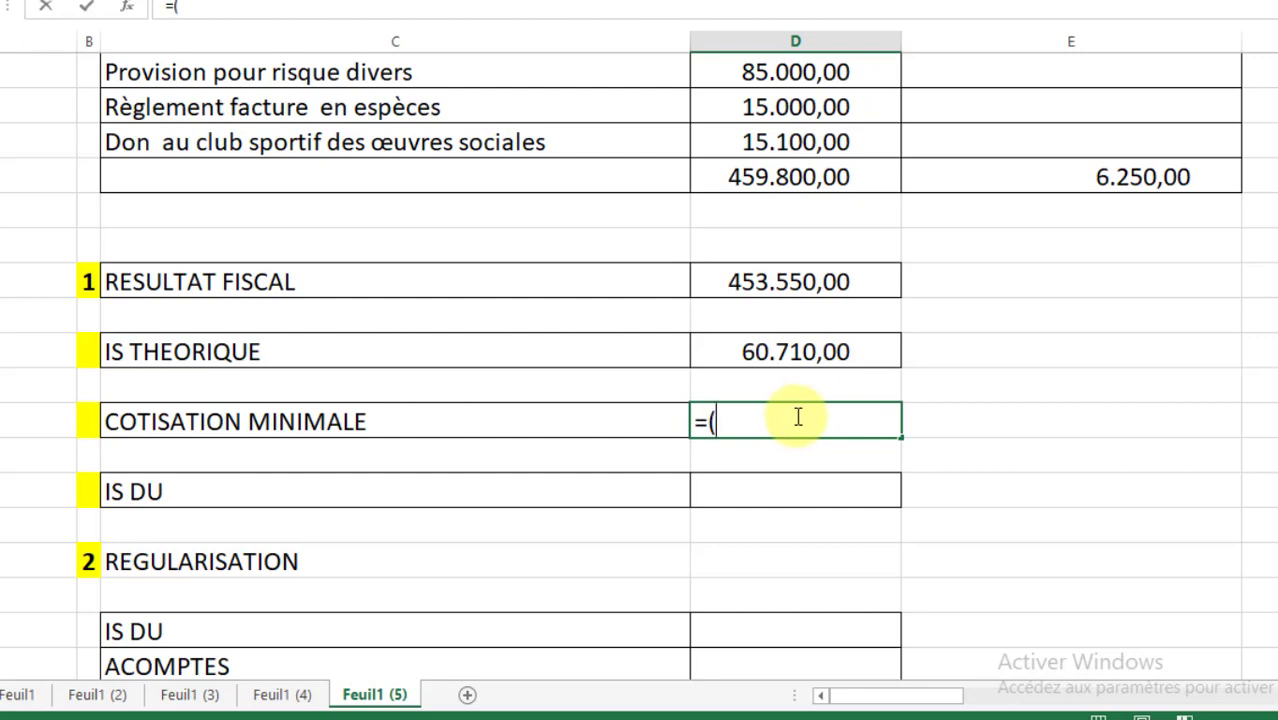
{"action": "key", "text": "alt+Tab"}
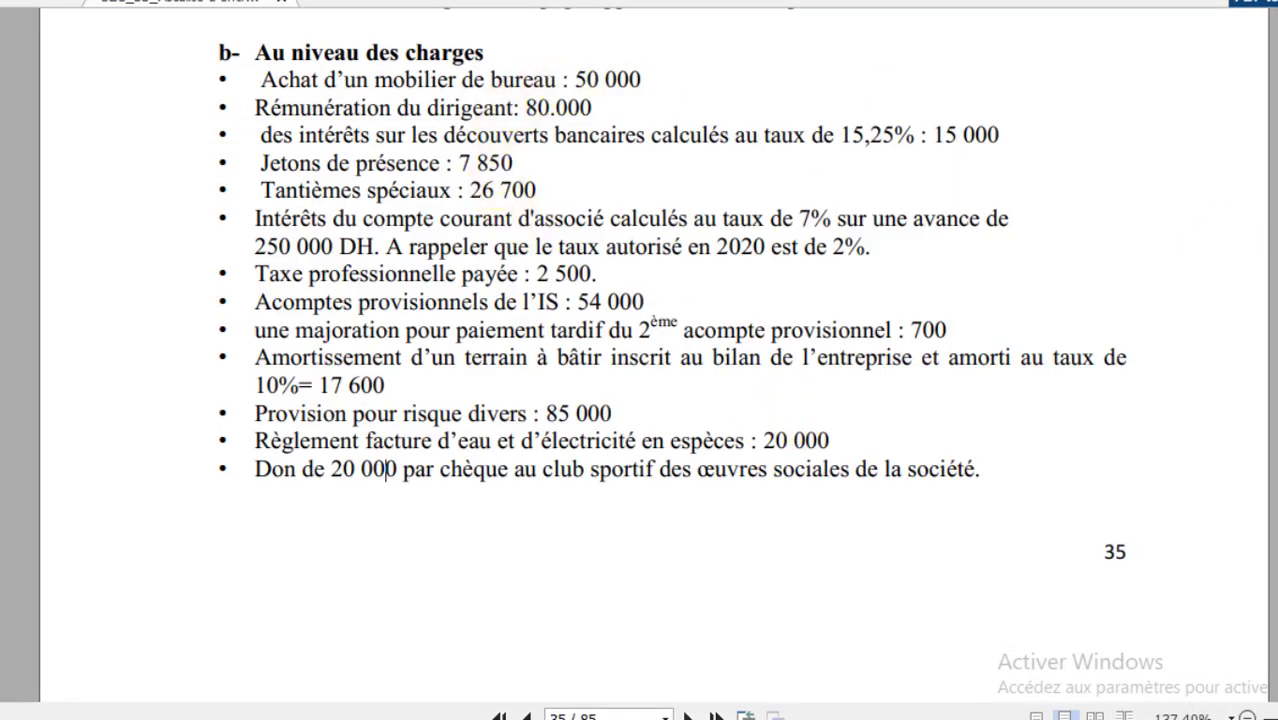
{"action": "scroll", "coordinate": [390, 469], "scroll_direction": "up", "scroll_amount": 4}
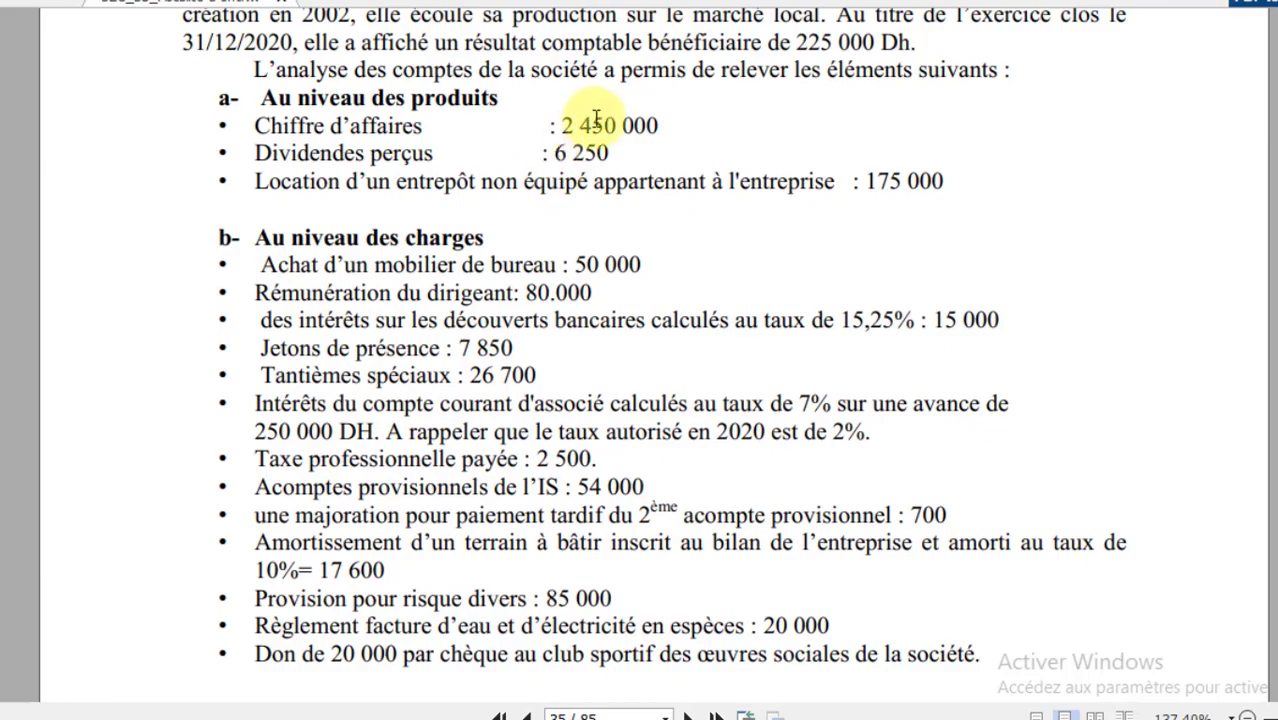
{"action": "key", "text": "alt+Tab"}
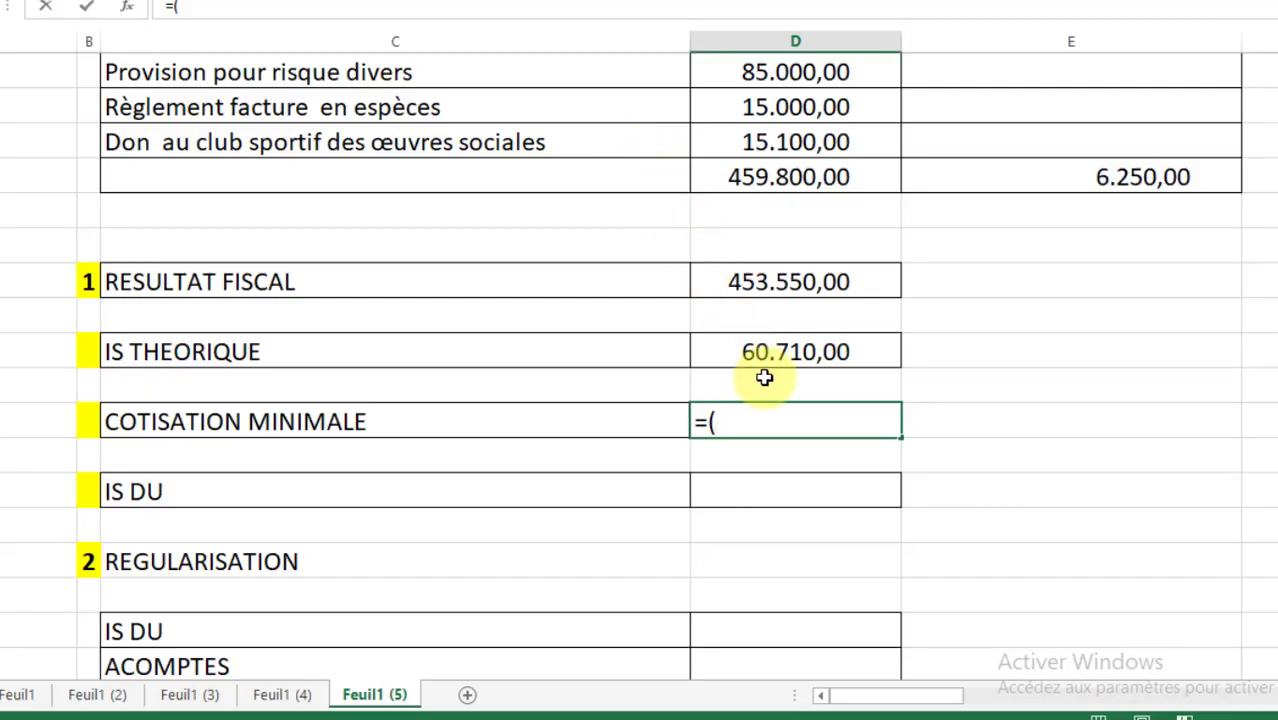
{"action": "type", "text": "2450000"}
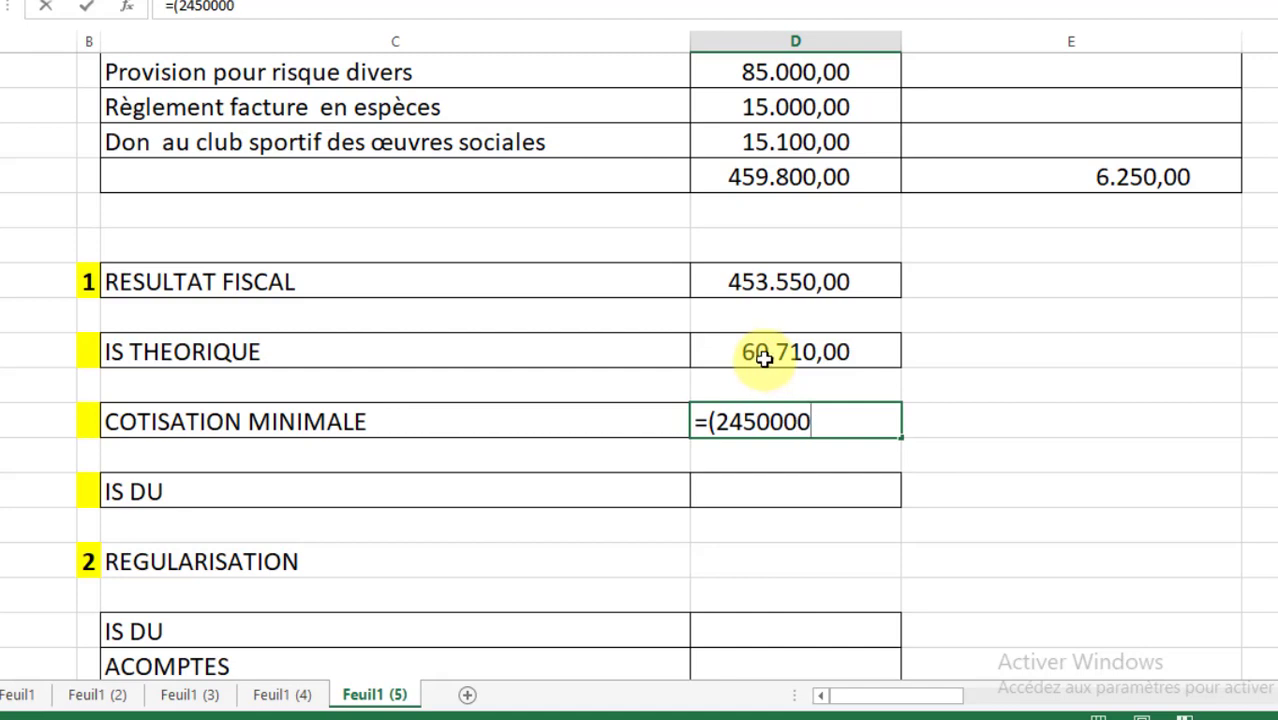
{"action": "type", "text": "+"}
{"action": "key", "text": "alt+Tab"}
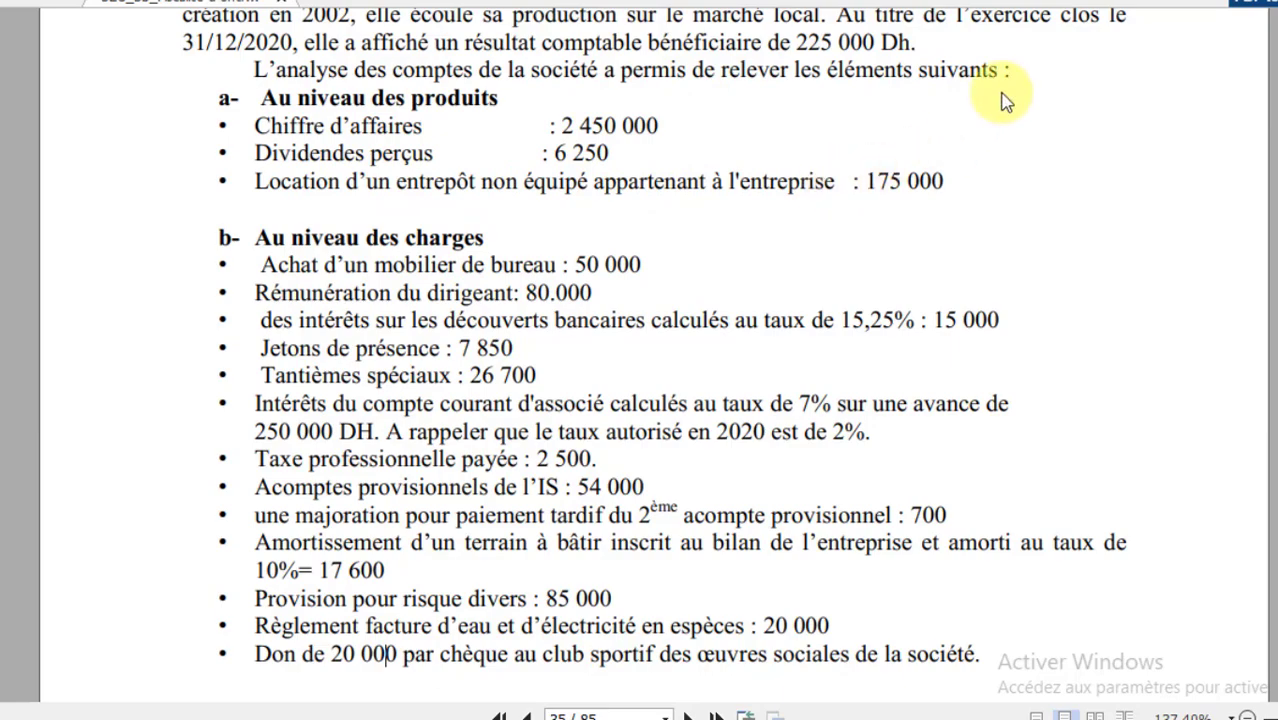
{"action": "key", "text": "alt+Tab"}
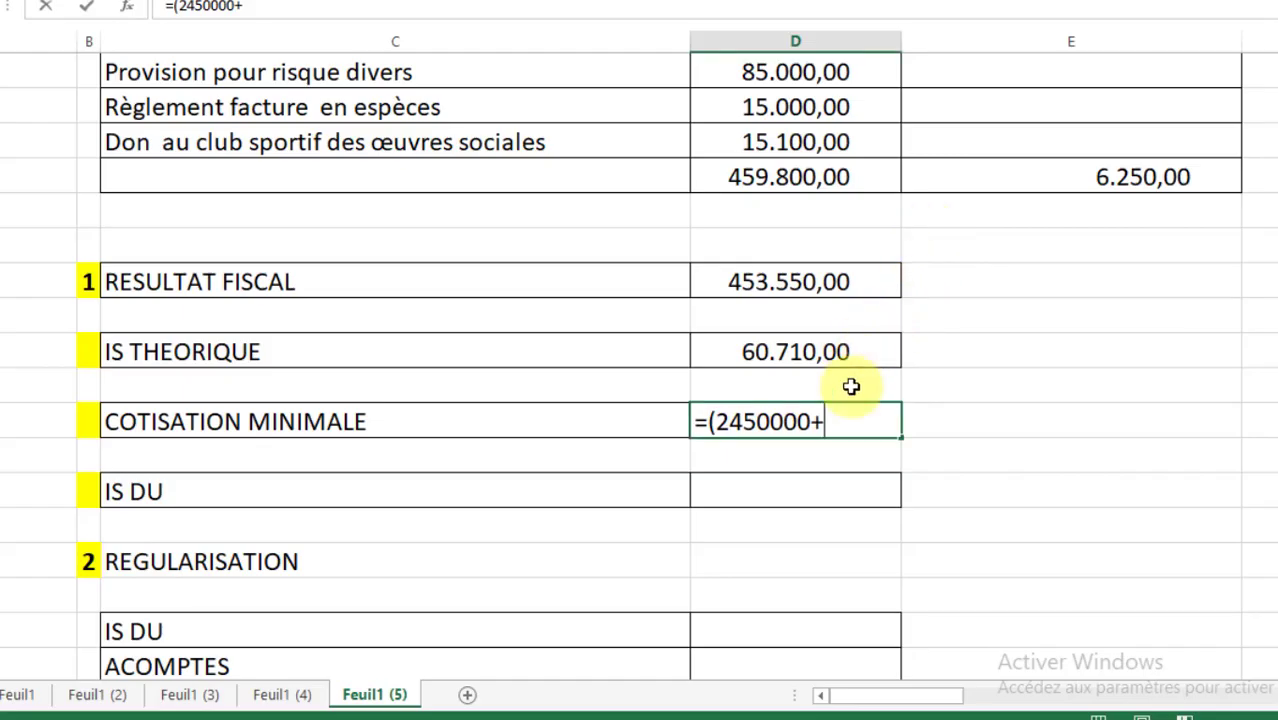
{"action": "type", "text": "17"}
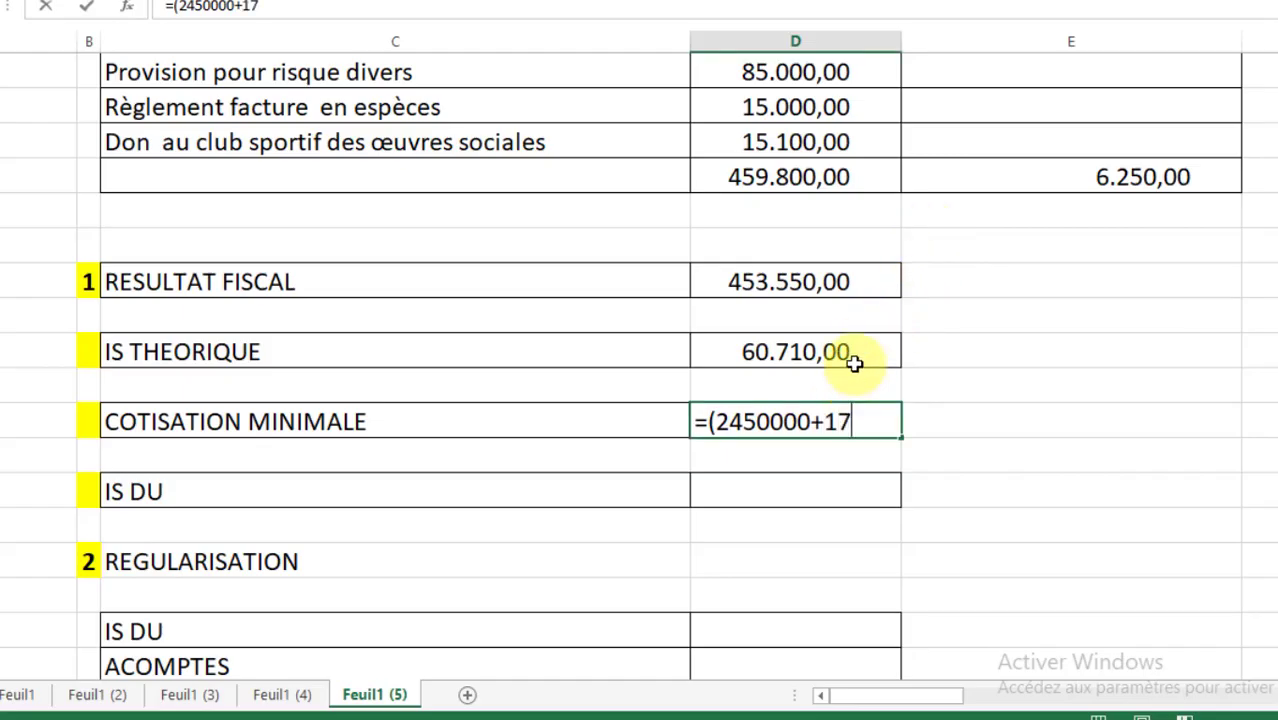
{"action": "type", "text": "5000"}
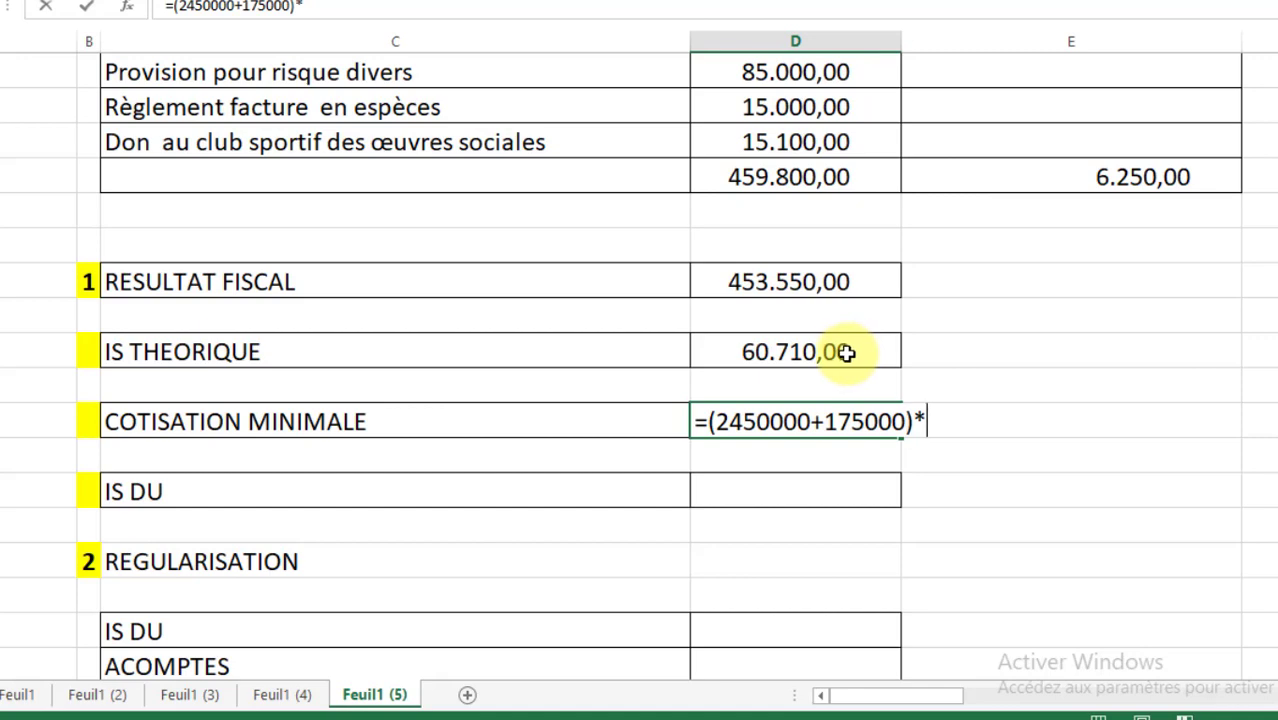
{"action": "type", "text": ")*0"}
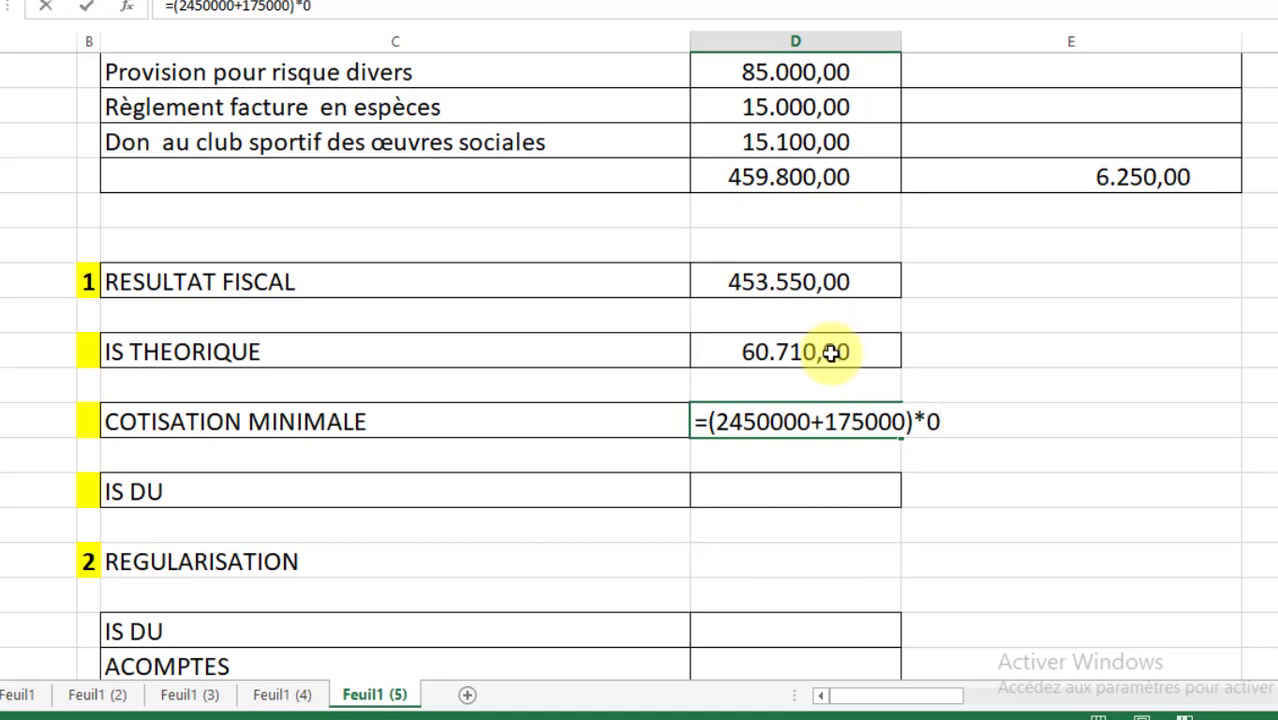
{"action": "type", "text": ",5%"}
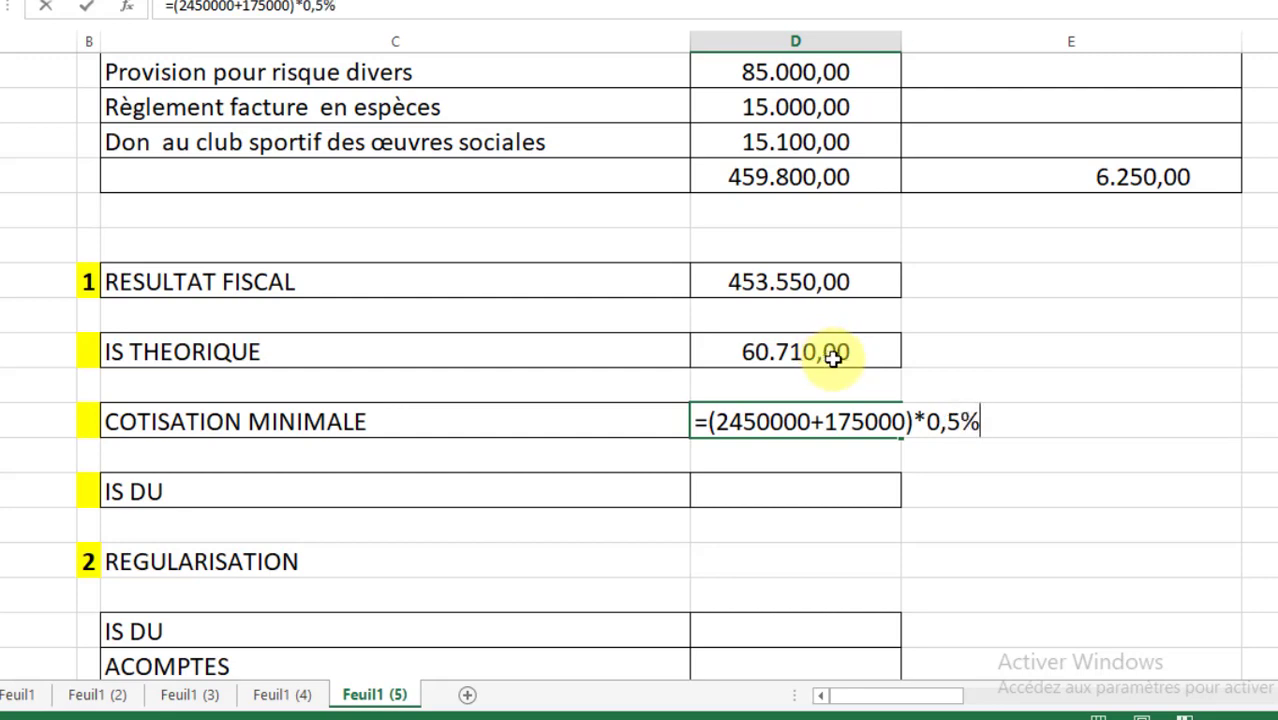
{"action": "key", "text": "Return"}
{"action": "left_click", "coordinate": [834, 422]}
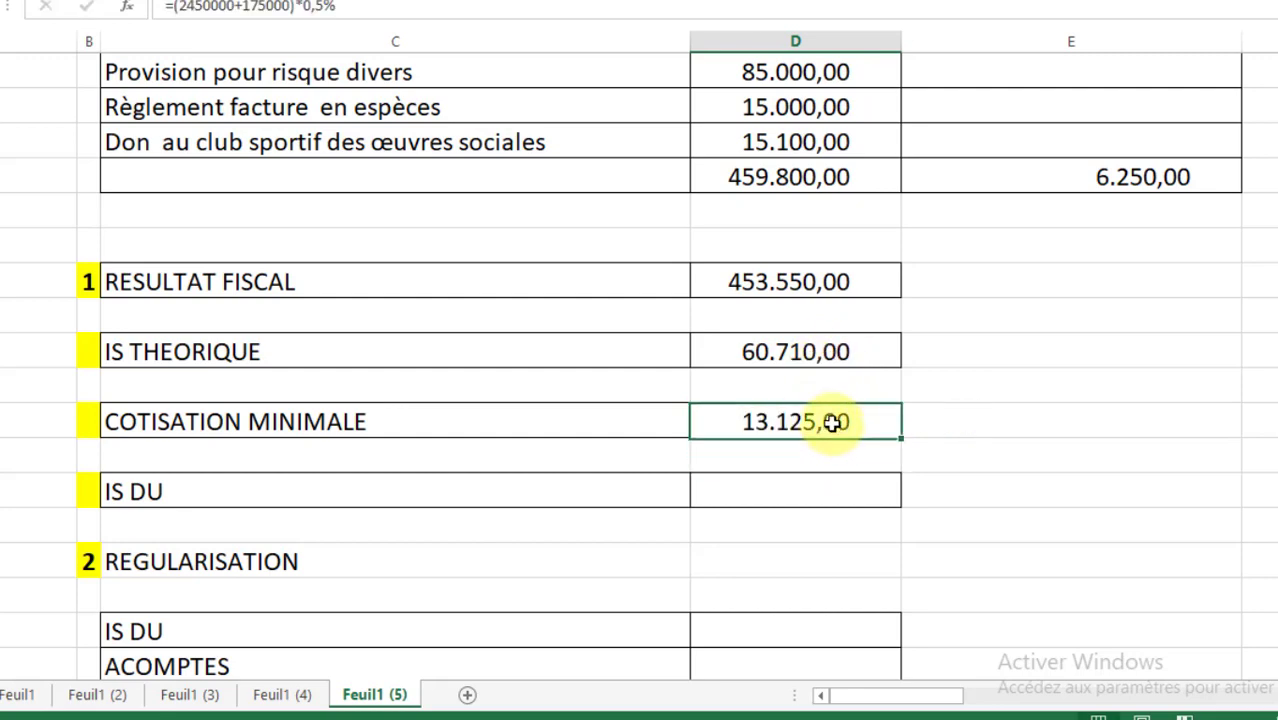
Number the IS DU row below COTISATION MINIMALE as 2 and enter 60710 as its amount
{"action": "left_click", "coordinate": [91, 488]}
{"action": "type", "text": "2"}
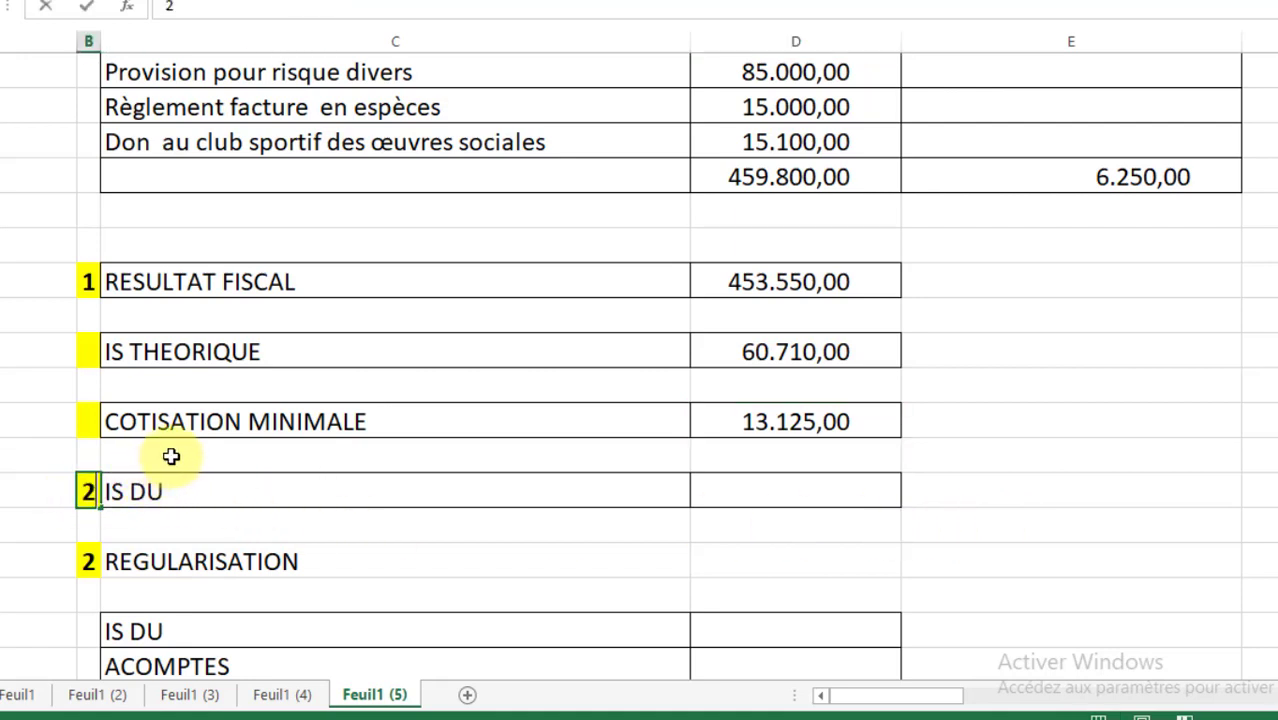
{"action": "left_click", "coordinate": [843, 498]}
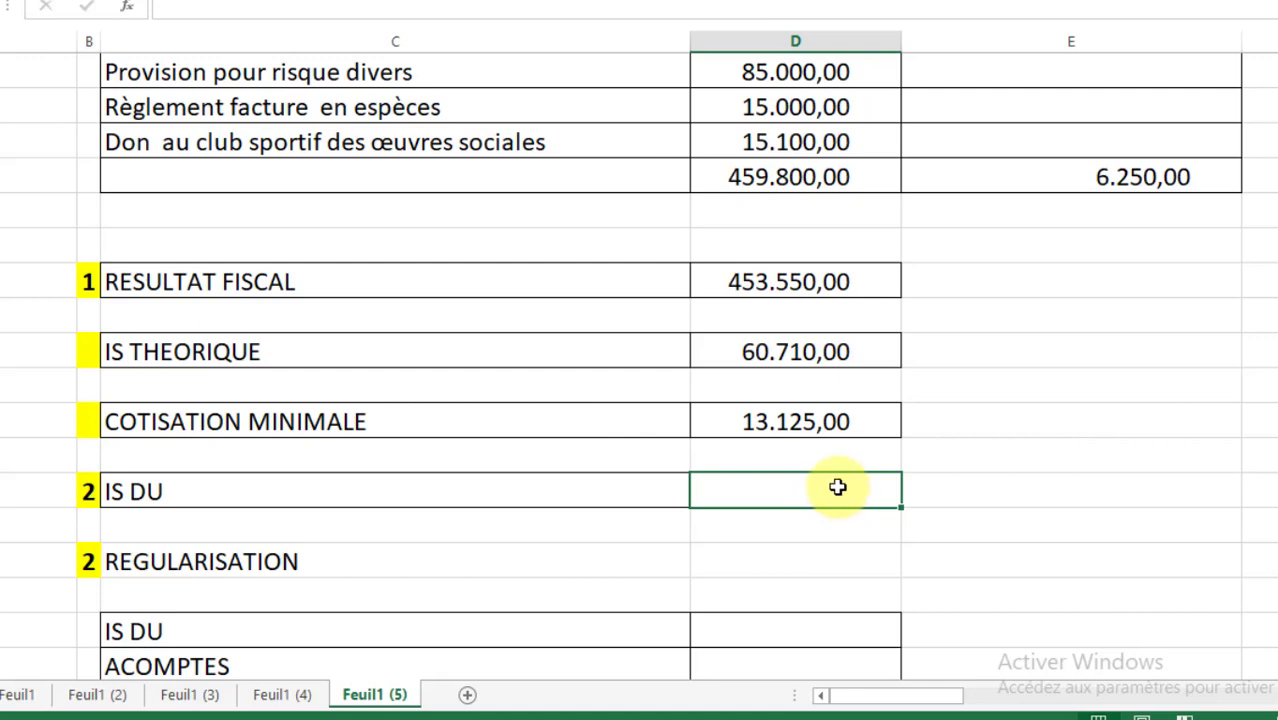
{"action": "type", "text": "60710"}
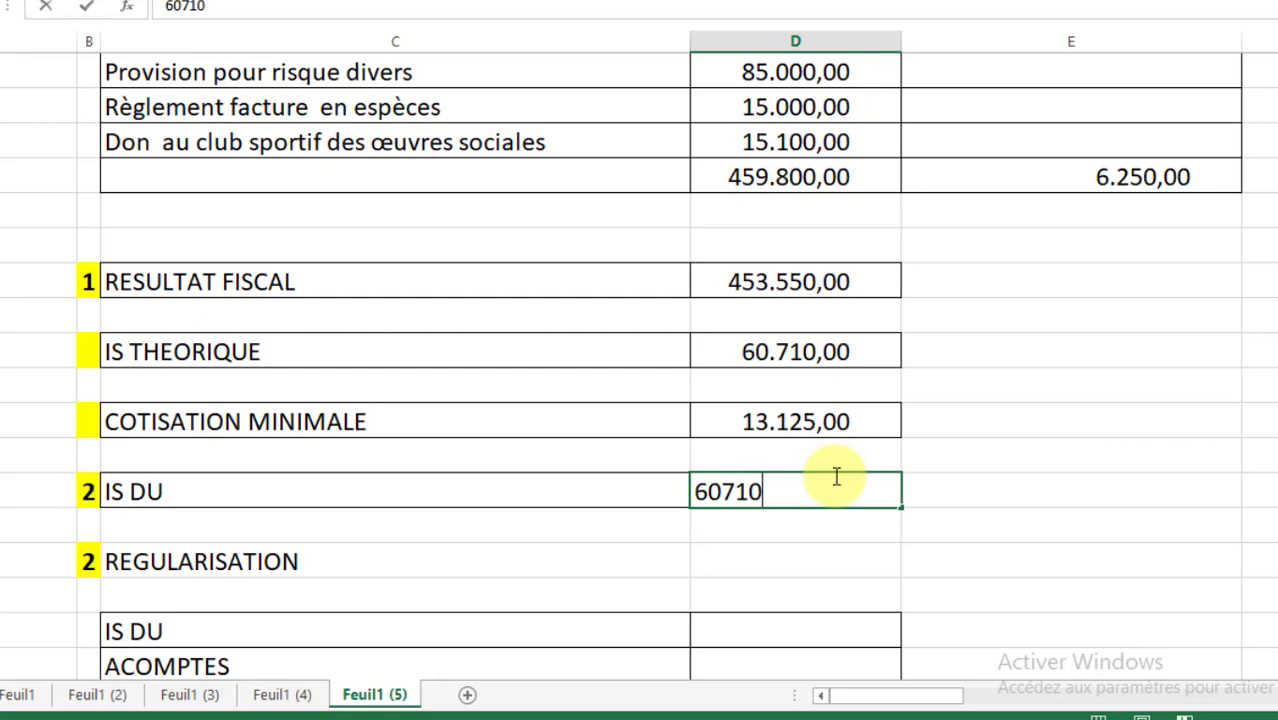
{"action": "key", "text": "Return"}
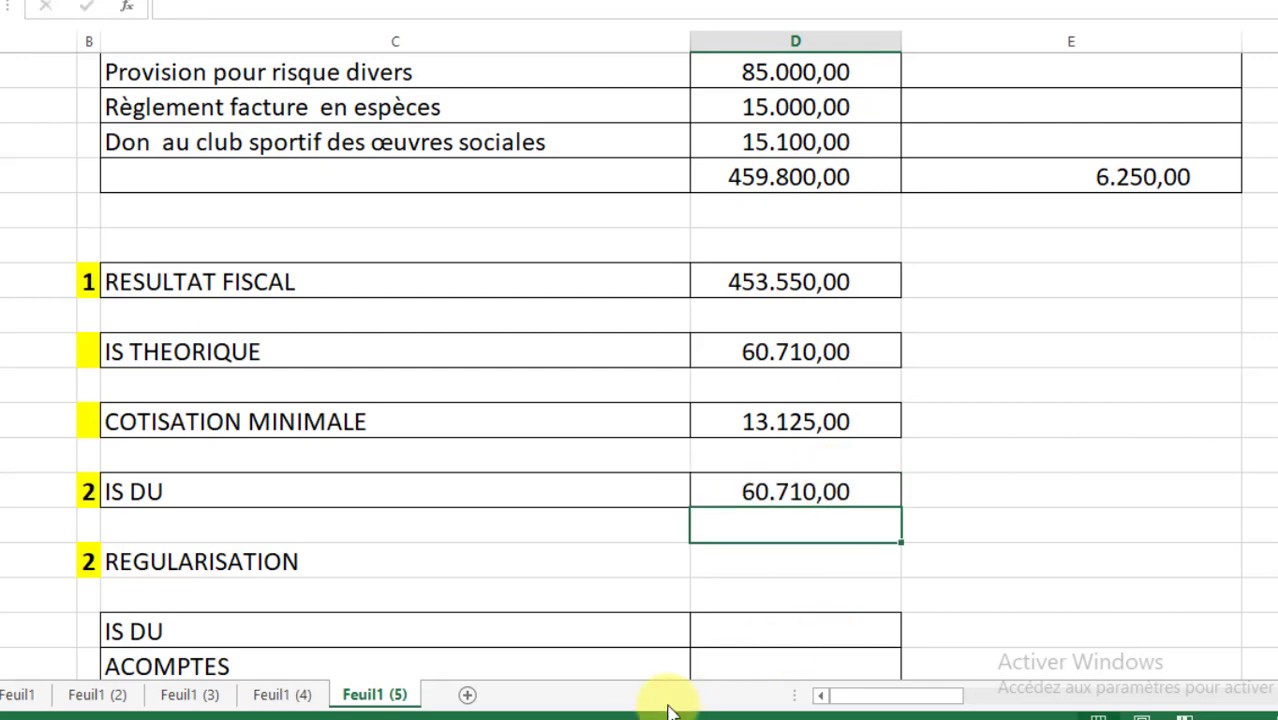
Check the Travail à faire questions in the exercise PDF, and enter 60710 as the IS DU in the Excel REGULARISATION table
{"action": "key", "text": "alt+Tab"}
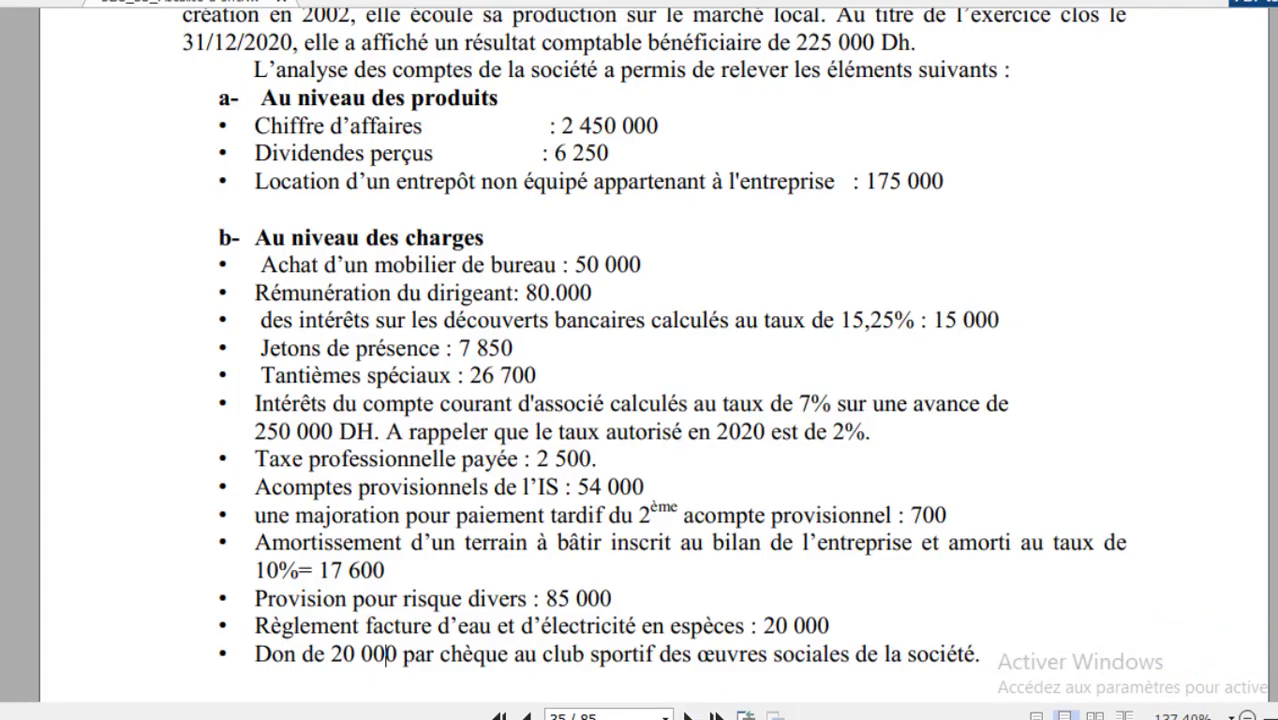
{"action": "scroll", "coordinate": [392, 654], "scroll_direction": "down", "scroll_amount": 10}
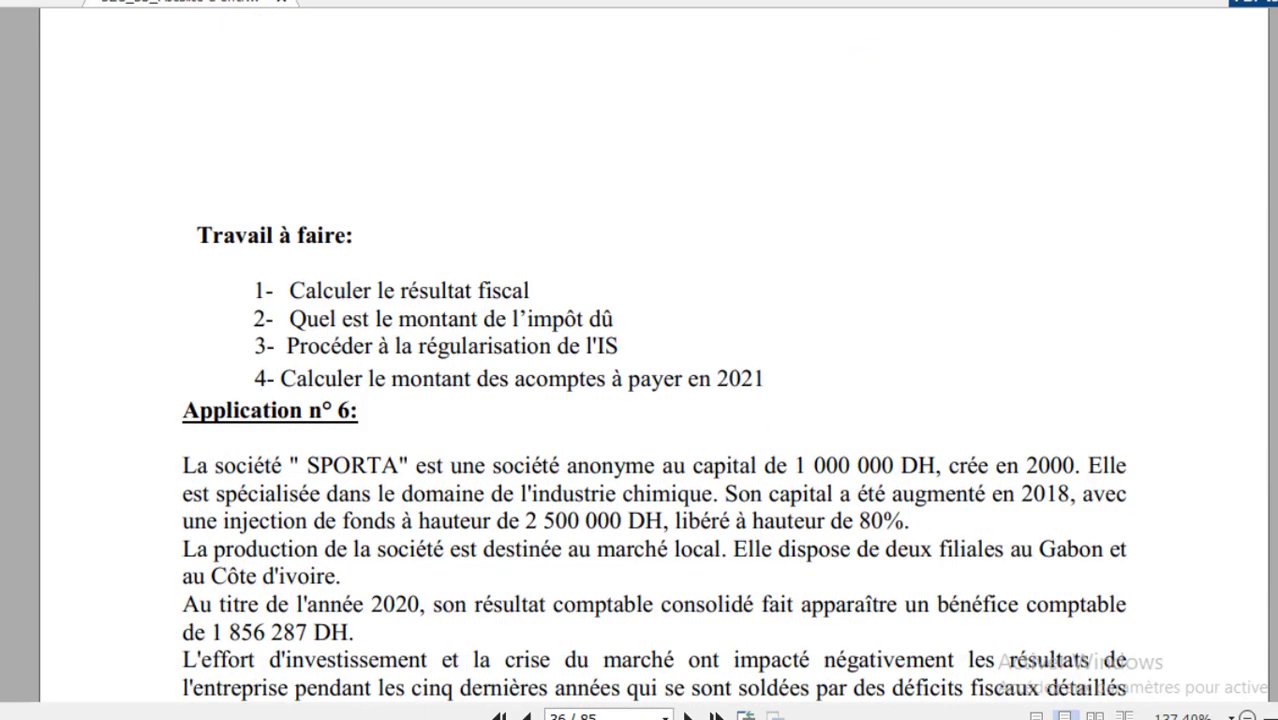
{"action": "scroll", "coordinate": [787, 438], "scroll_direction": "down", "scroll_amount": 1}
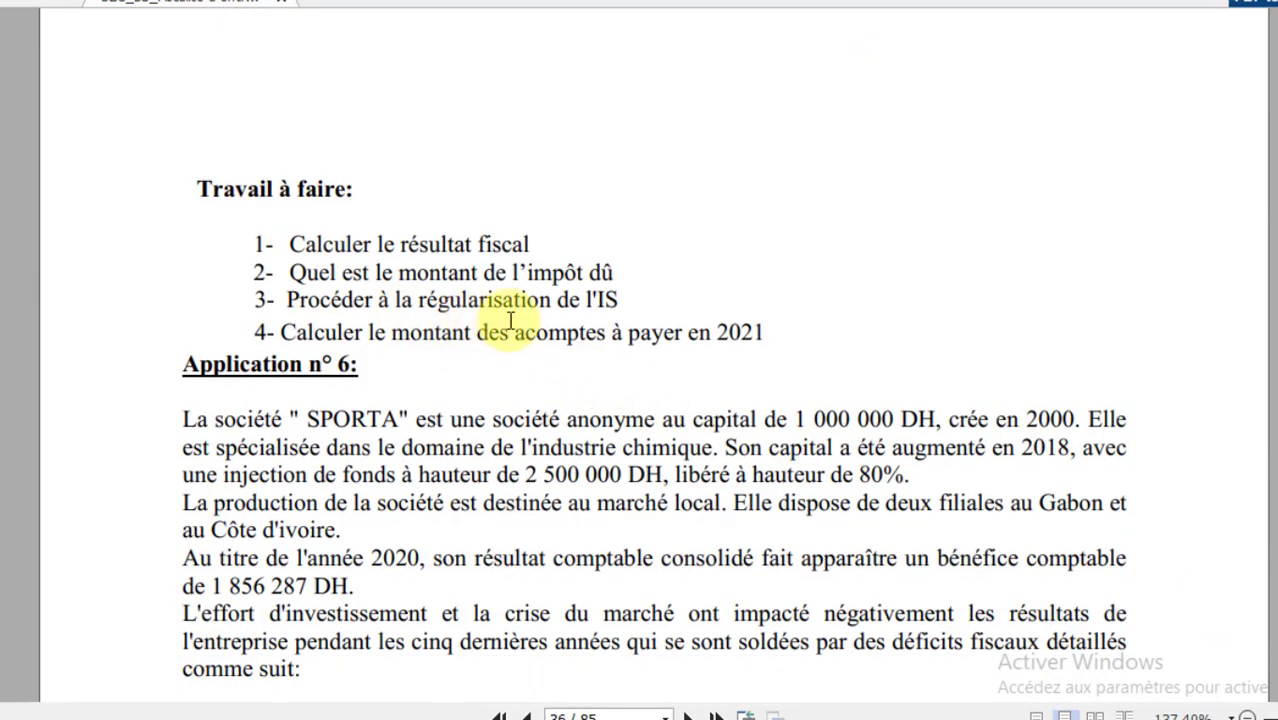
{"action": "key", "text": "alt+Tab"}
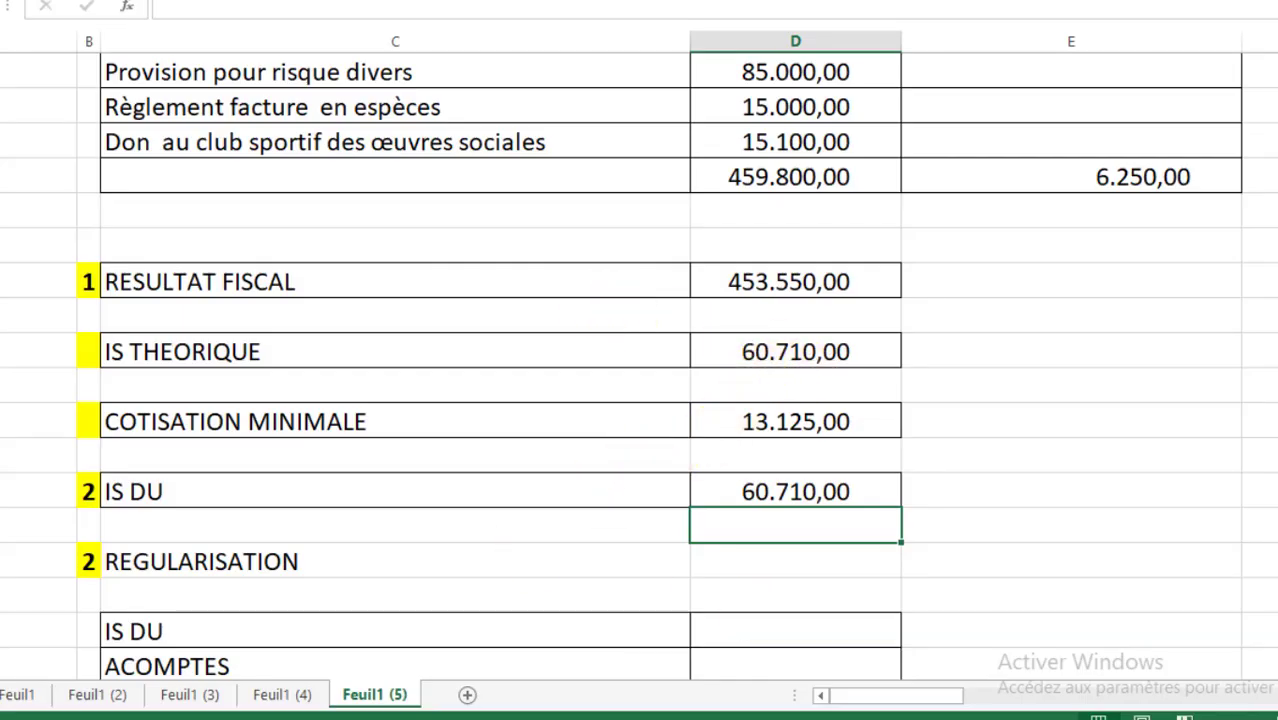
{"action": "scroll", "coordinate": [639, 366], "scroll_direction": "down", "scroll_amount": 1}
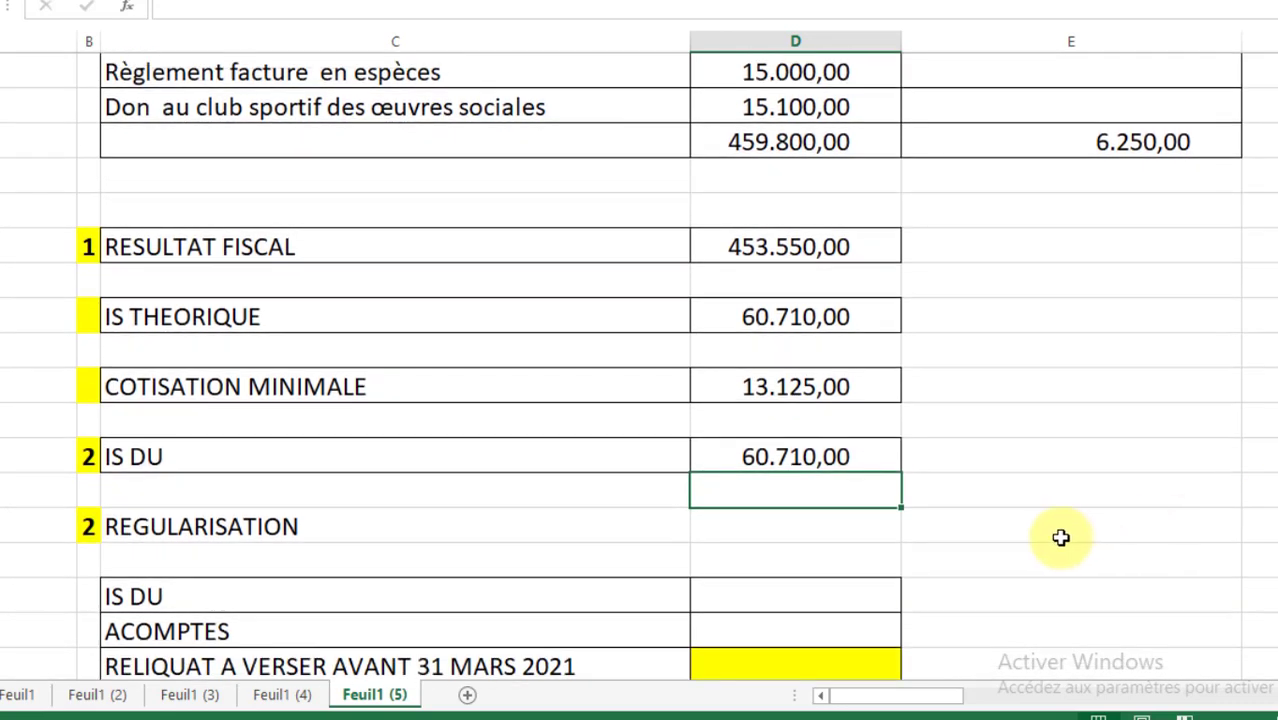
{"action": "scroll", "coordinate": [1058, 533], "scroll_direction": "down", "scroll_amount": 1}
{"action": "scroll", "coordinate": [830, 517], "scroll_direction": "down", "scroll_amount": 1}
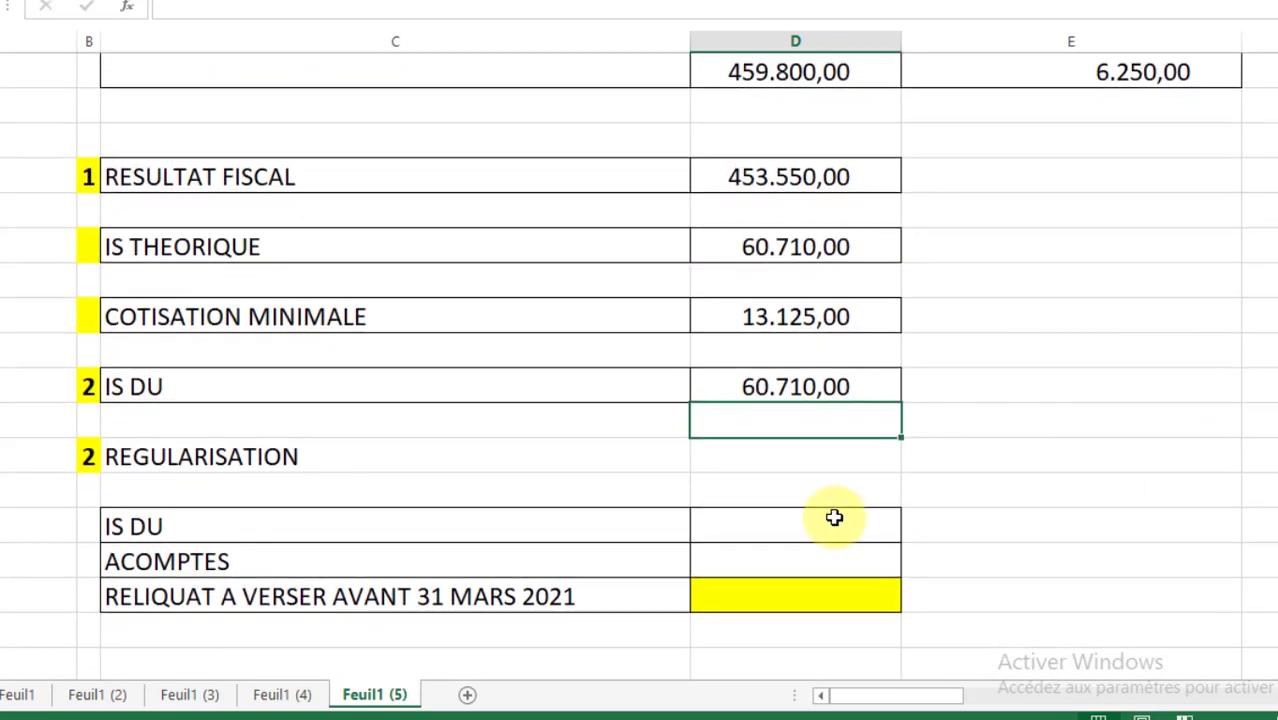
{"action": "left_click", "coordinate": [830, 517]}
{"action": "type", "text": "60710"}
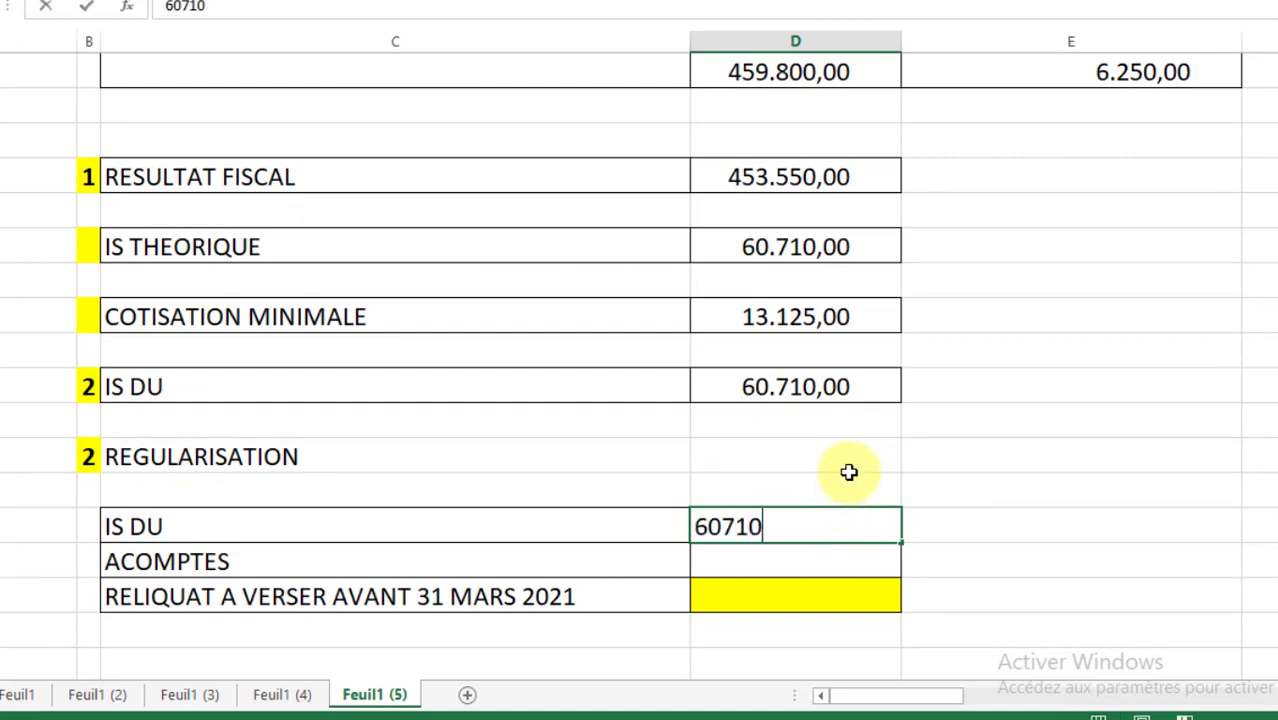
{"action": "key", "text": "Return"}
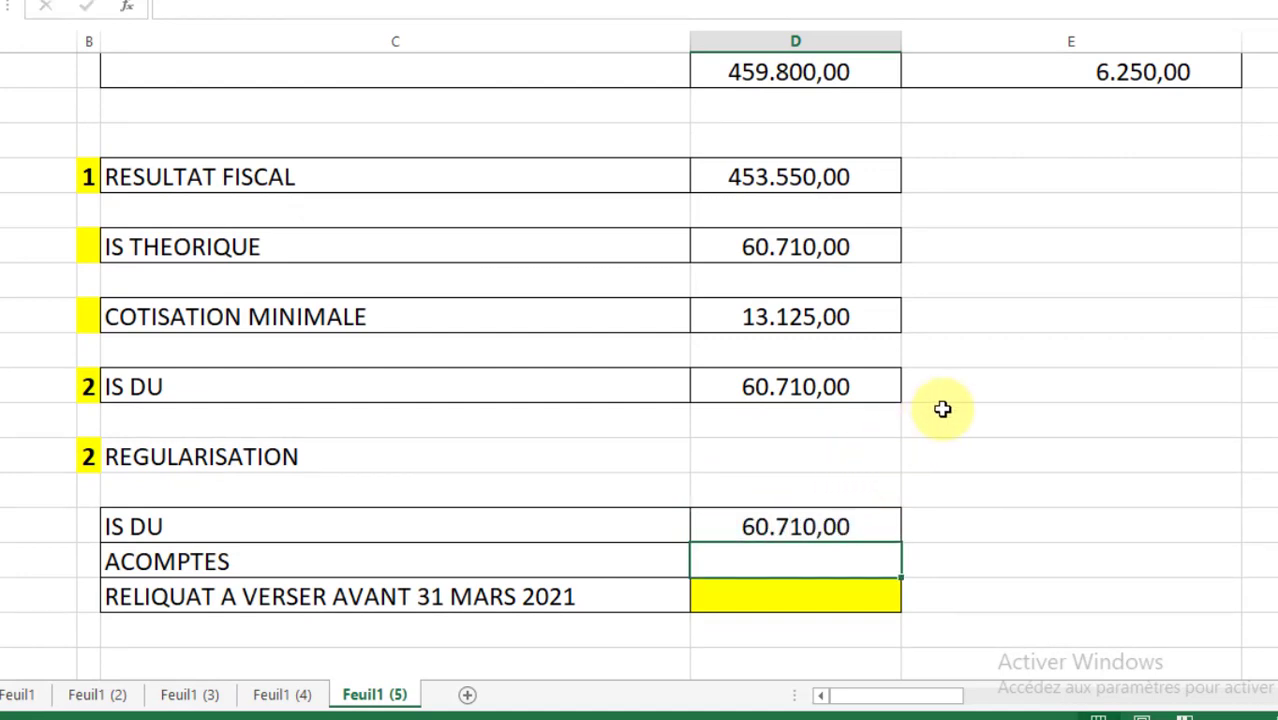
Look up the acomptes provisionnels de l'IS in the exercise PDF and enter 54000 as ACOMPTES in the Excel REGULARISATION table
{"action": "key", "text": "alt+Tab"}
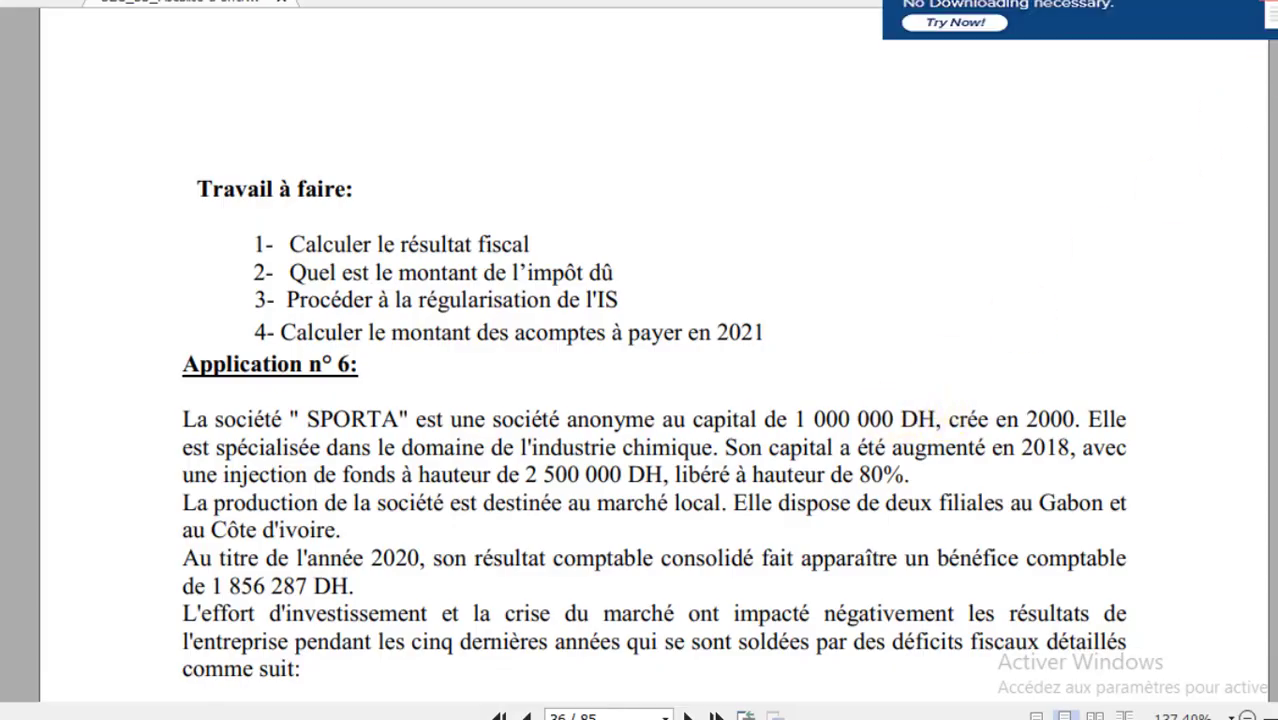
{"action": "scroll", "coordinate": [391, 334], "scroll_direction": "up", "scroll_amount": 5}
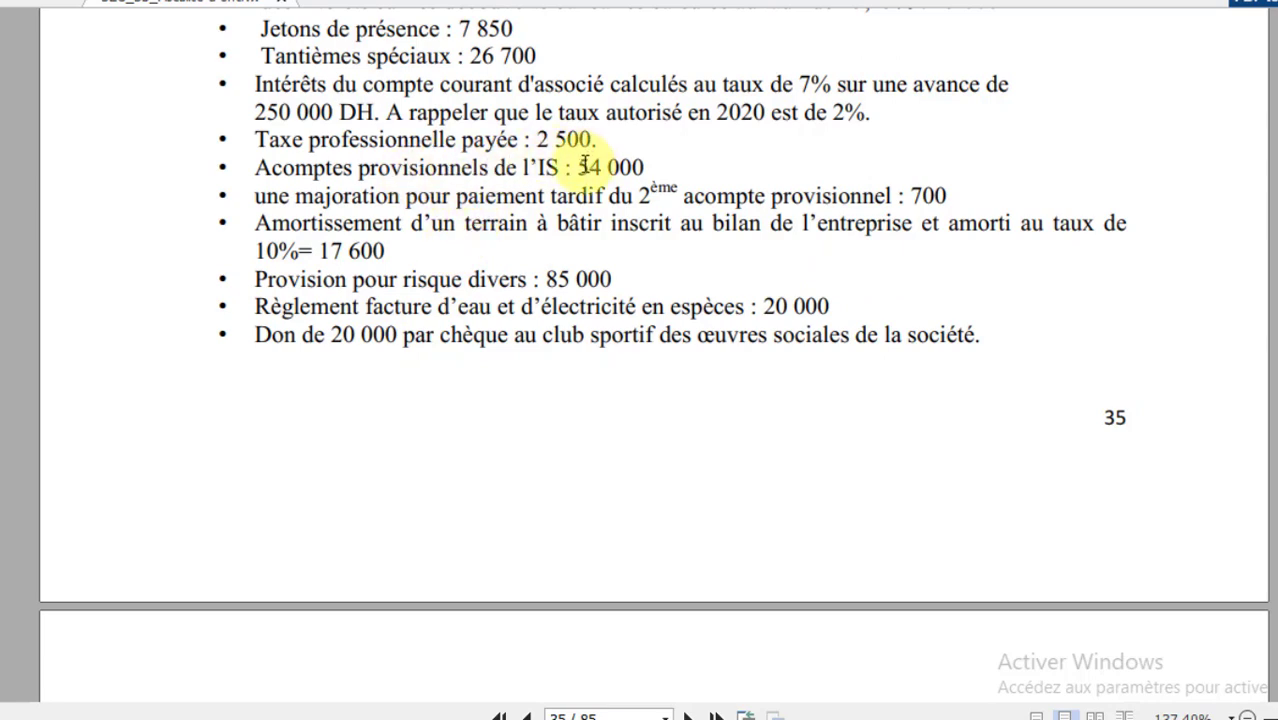
{"action": "left_click_drag", "start_coordinate": [578, 167], "coordinate": [650, 165]}
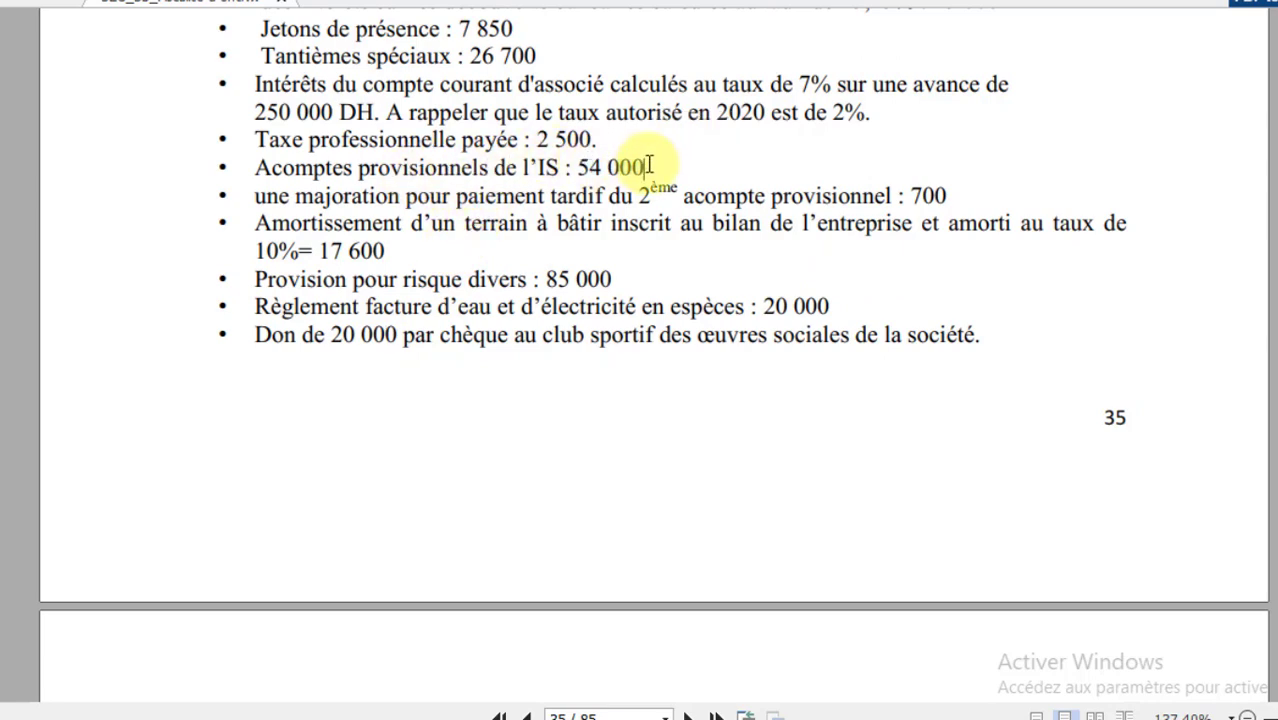
{"action": "double_click", "coordinate": [616, 168]}
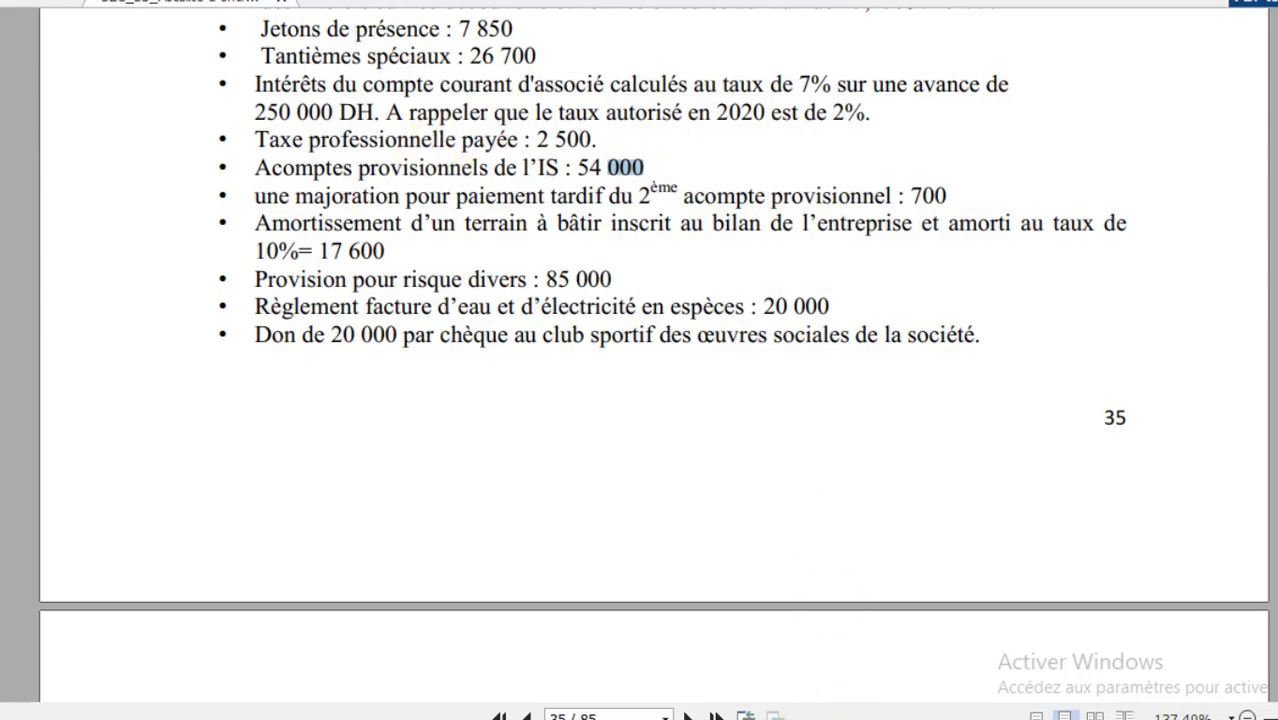
{"action": "key", "text": "alt+Tab"}
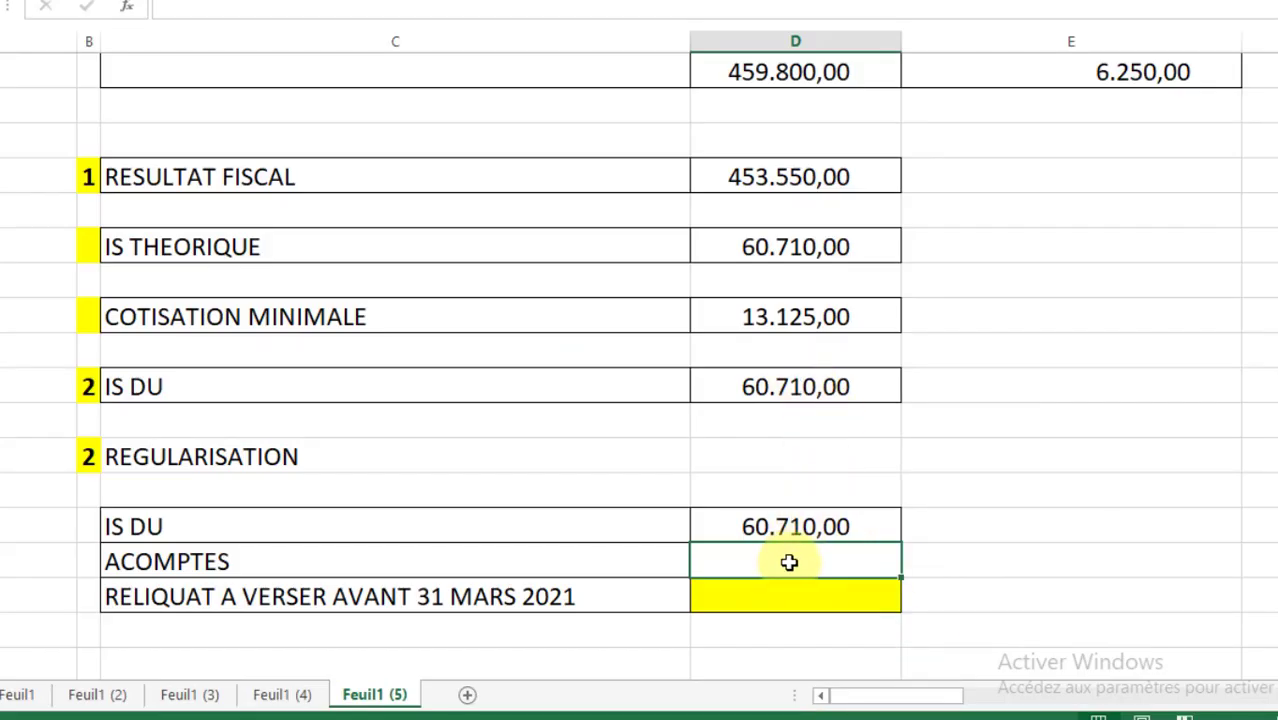
{"action": "type", "text": "54.00"}
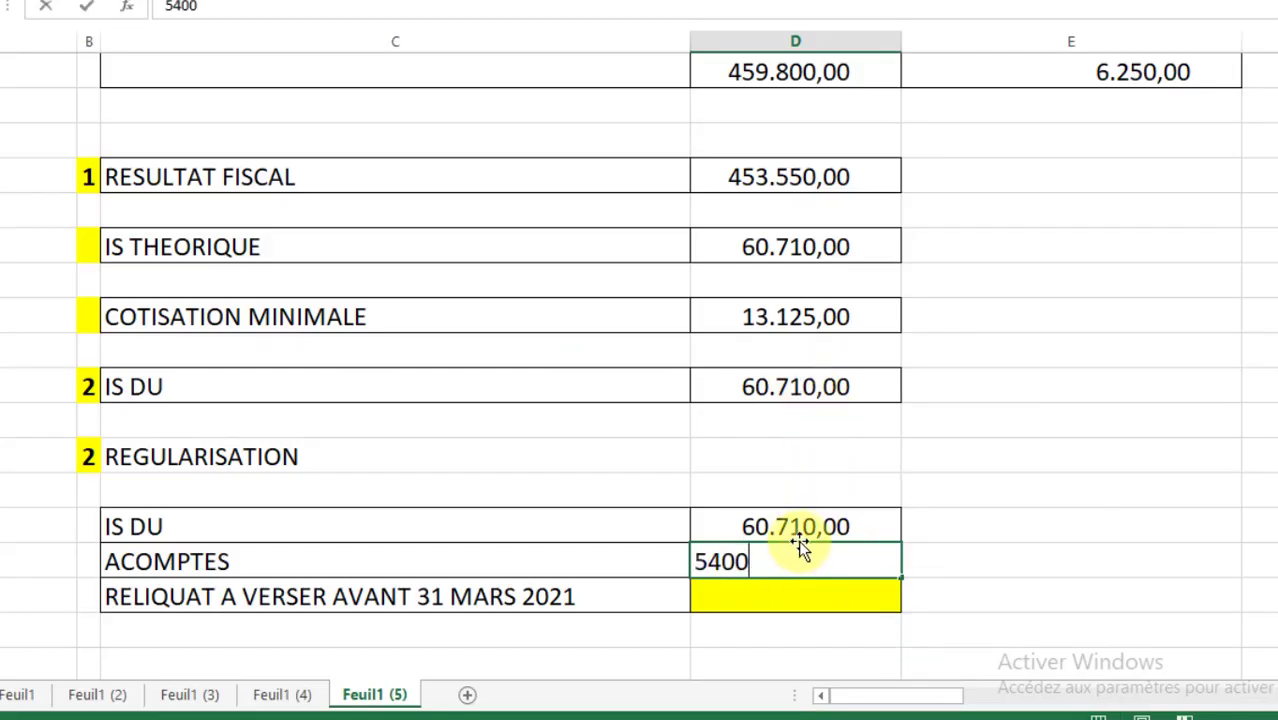
{"action": "type", "text": "0"}
{"action": "key", "text": "Return"}
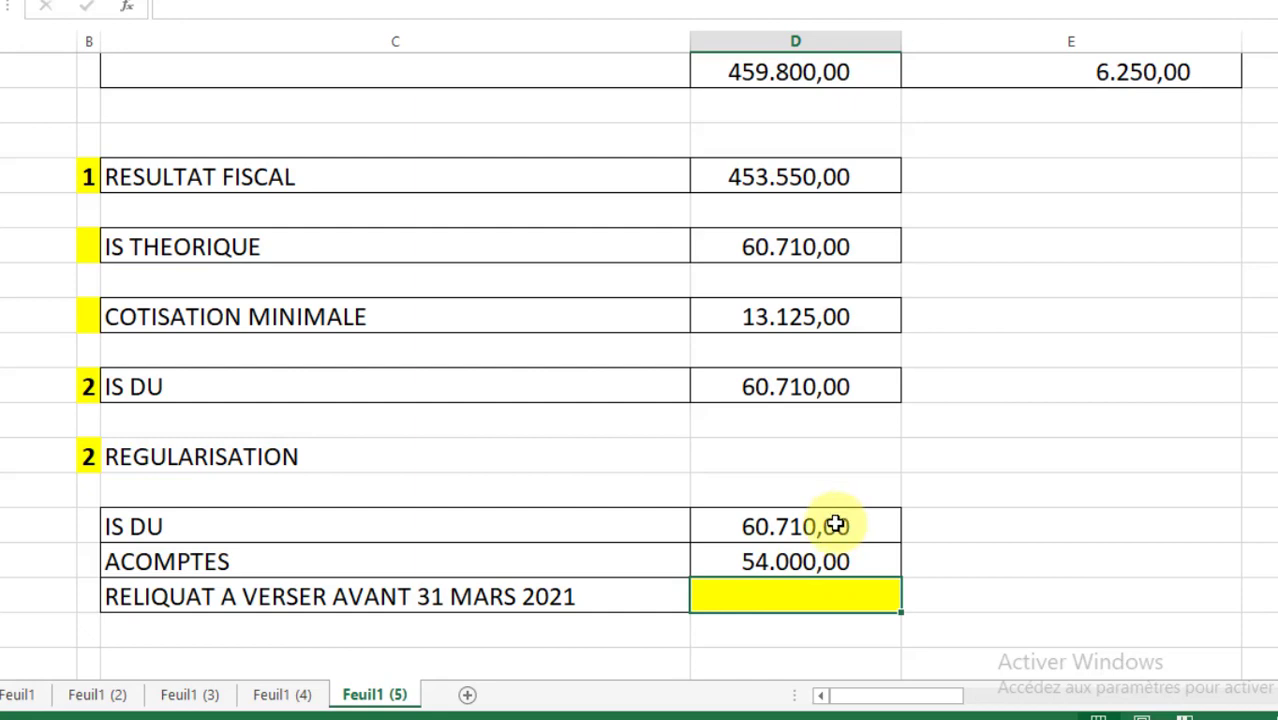
{"action": "left_click", "coordinate": [836, 525]}
{"action": "left_click", "coordinate": [825, 594]}
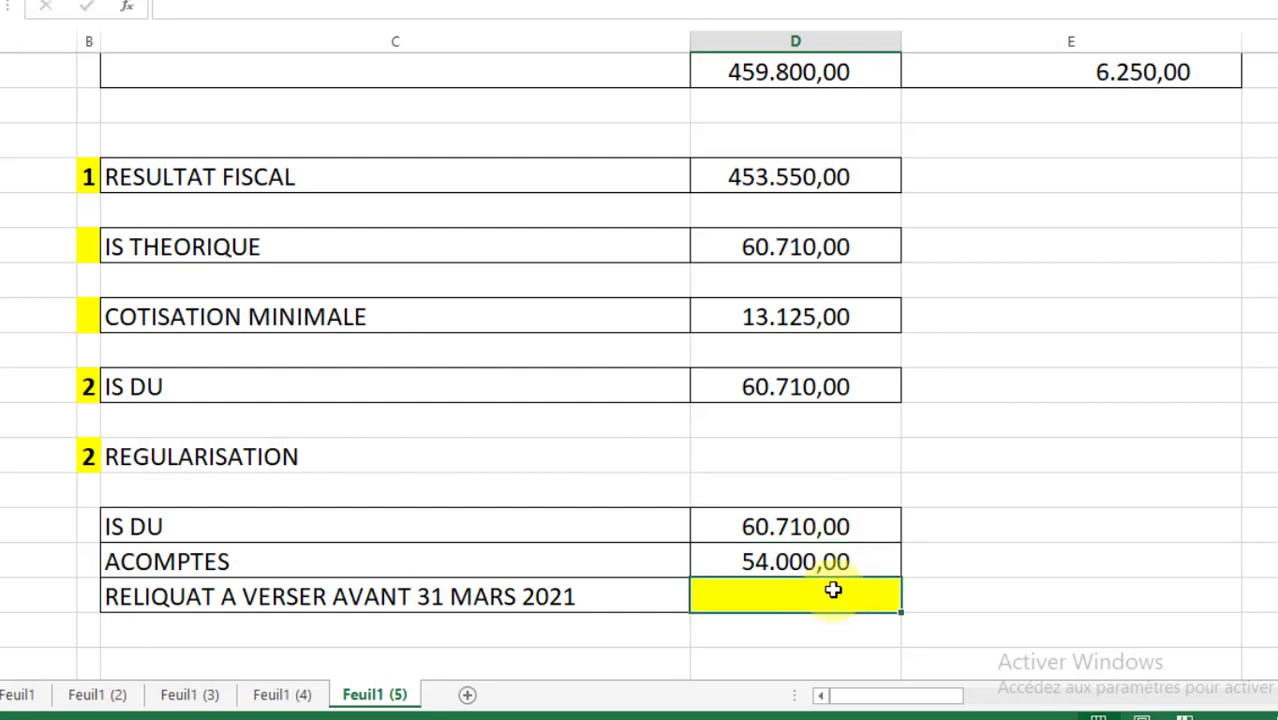
{"action": "type", "text": "=60710-54"}
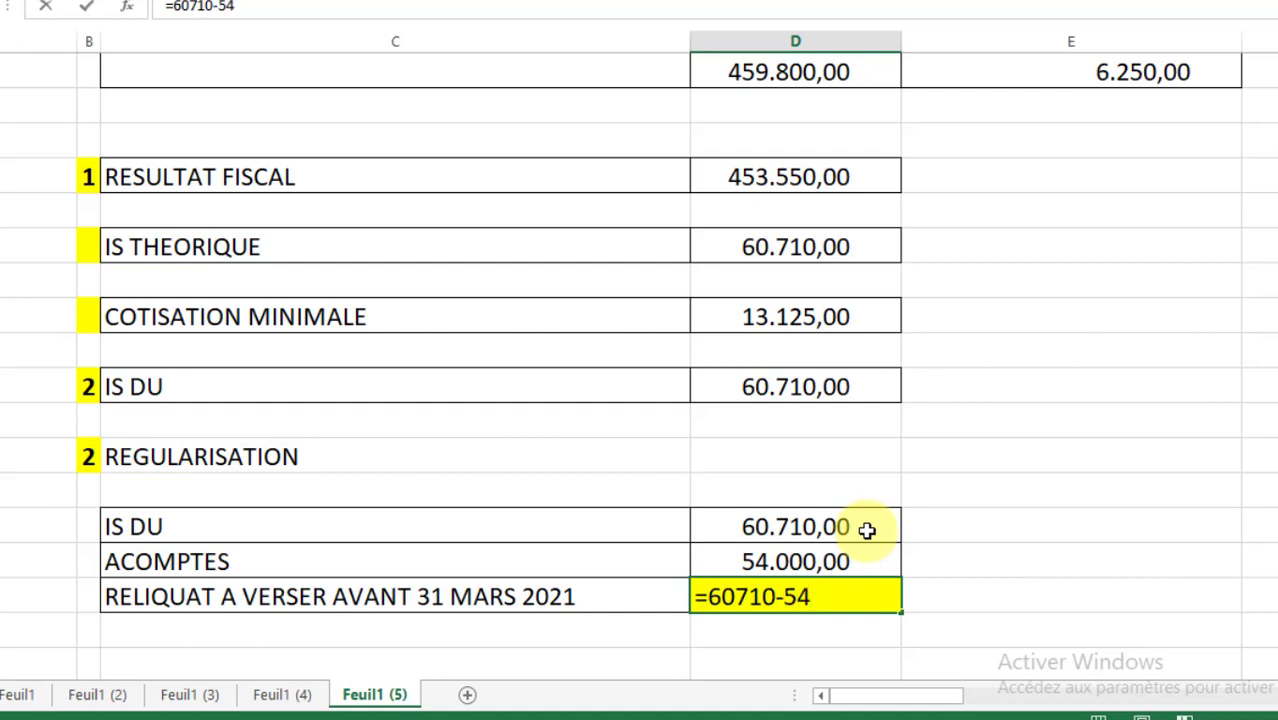
{"action": "type", "text": "000"}
{"action": "key", "text": "Return"}
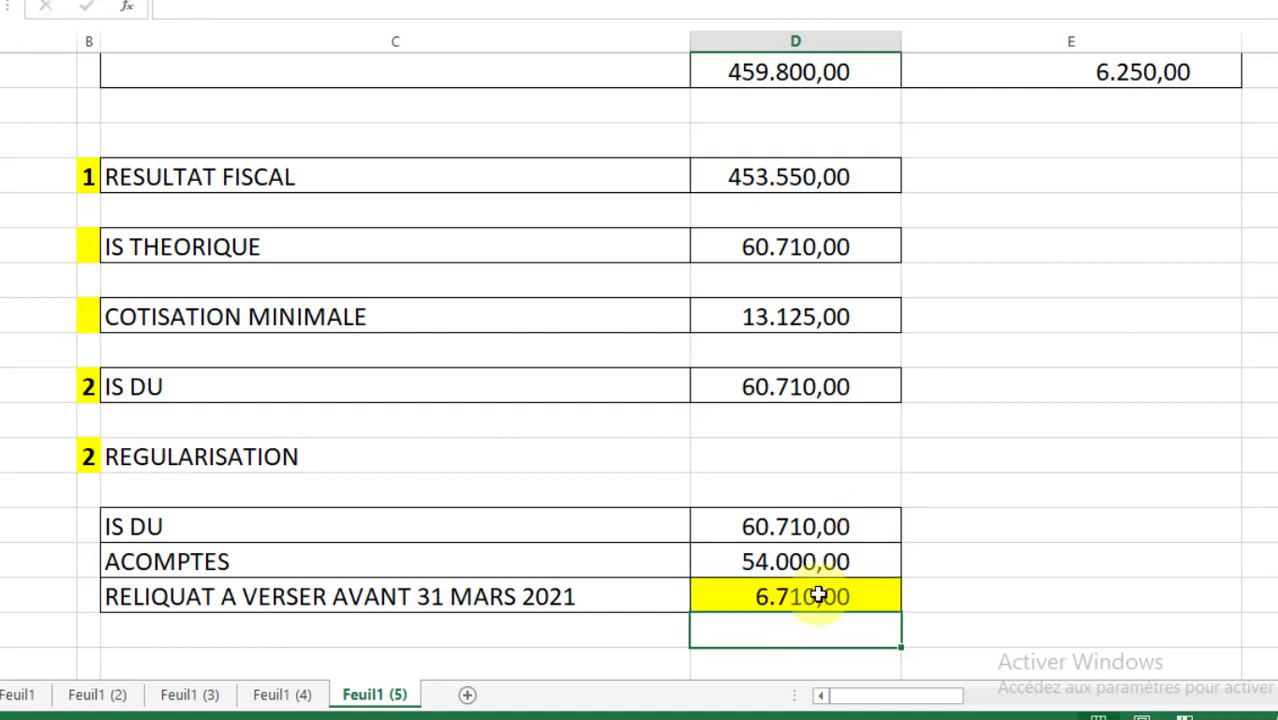
Check the last Travail à faire question in the exercise PDF, and clear the existing 2nd to 4th acompte amounts in the Excel sheet
{"action": "left_click", "coordinate": [840, 595]}
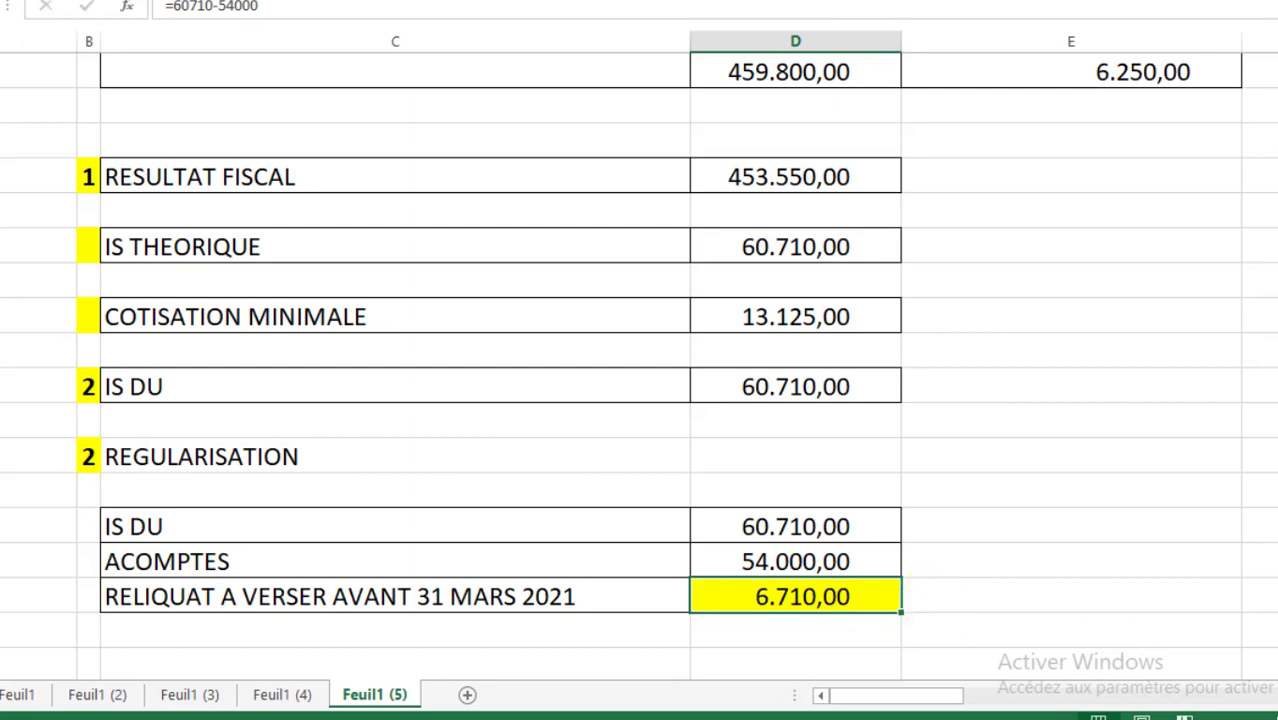
{"action": "key", "text": "alt+Tab"}
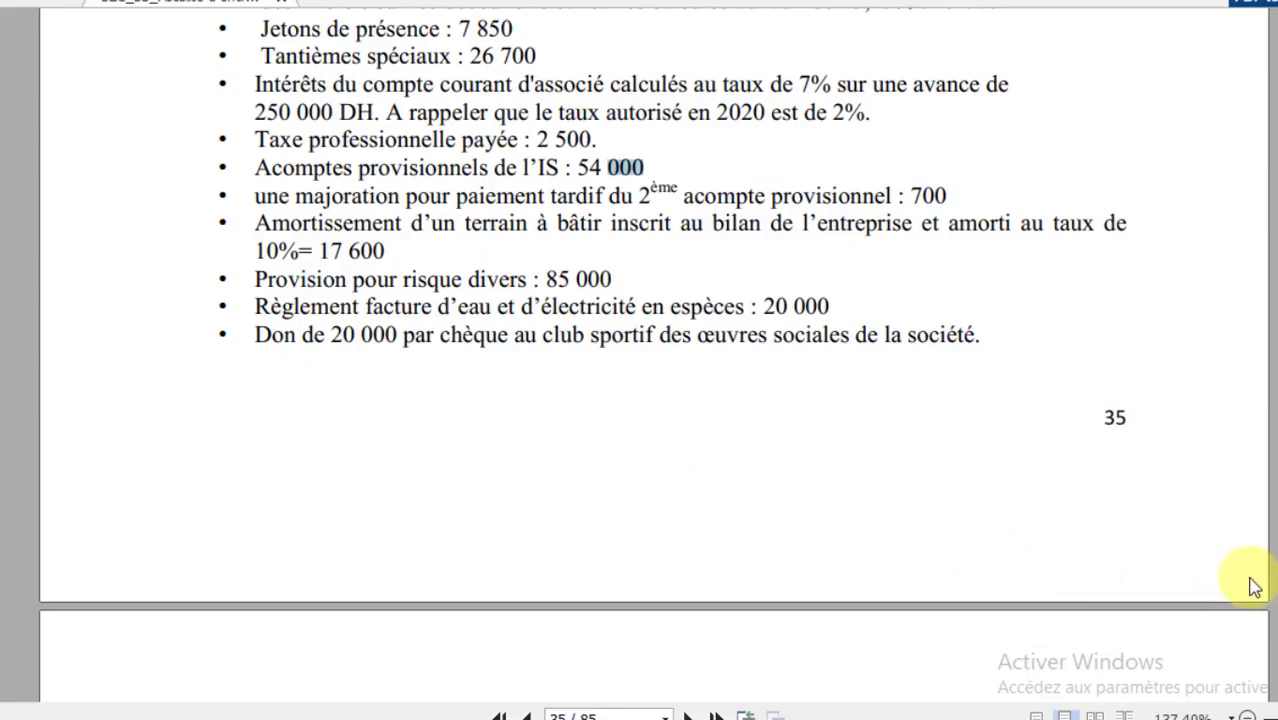
{"action": "scroll", "coordinate": [653, 309], "scroll_direction": "down", "scroll_amount": 5}
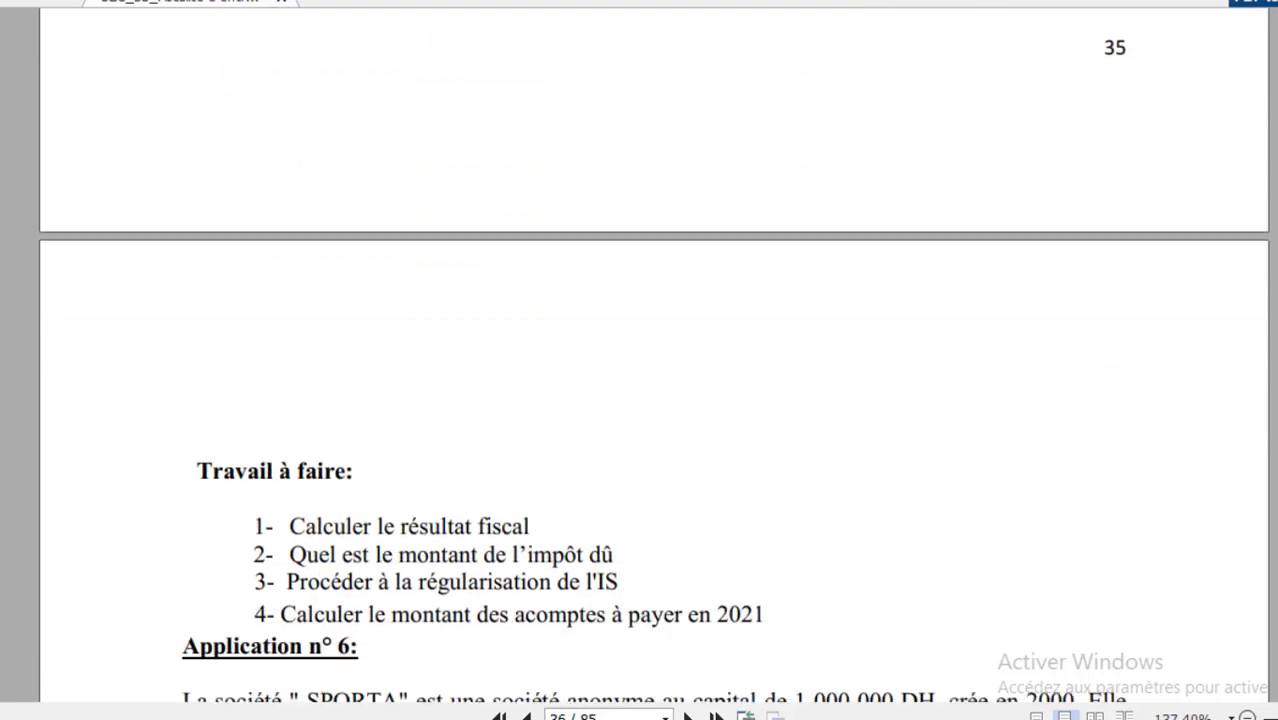
{"action": "key", "text": "alt+Tab"}
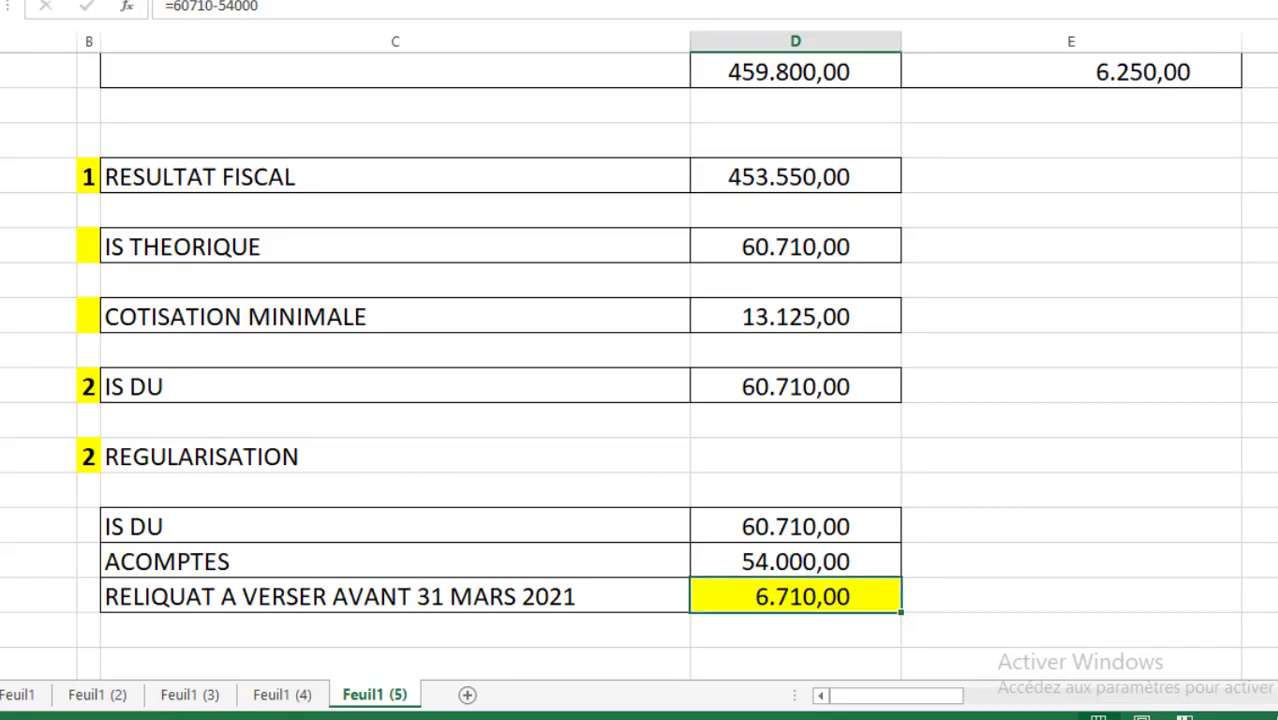
{"action": "scroll", "coordinate": [1087, 563], "scroll_direction": "down", "scroll_amount": 3}
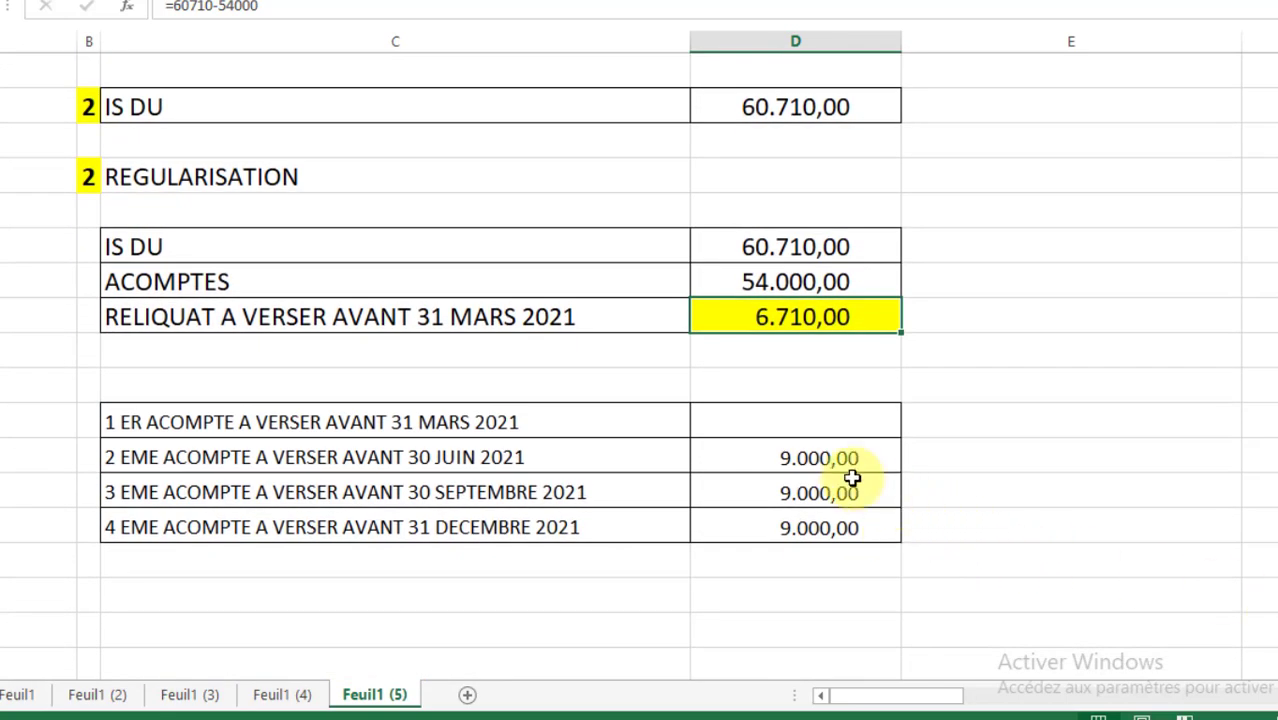
{"action": "left_click_drag", "start_coordinate": [830, 458], "coordinate": [818, 527]}
{"action": "key", "text": "Delete"}
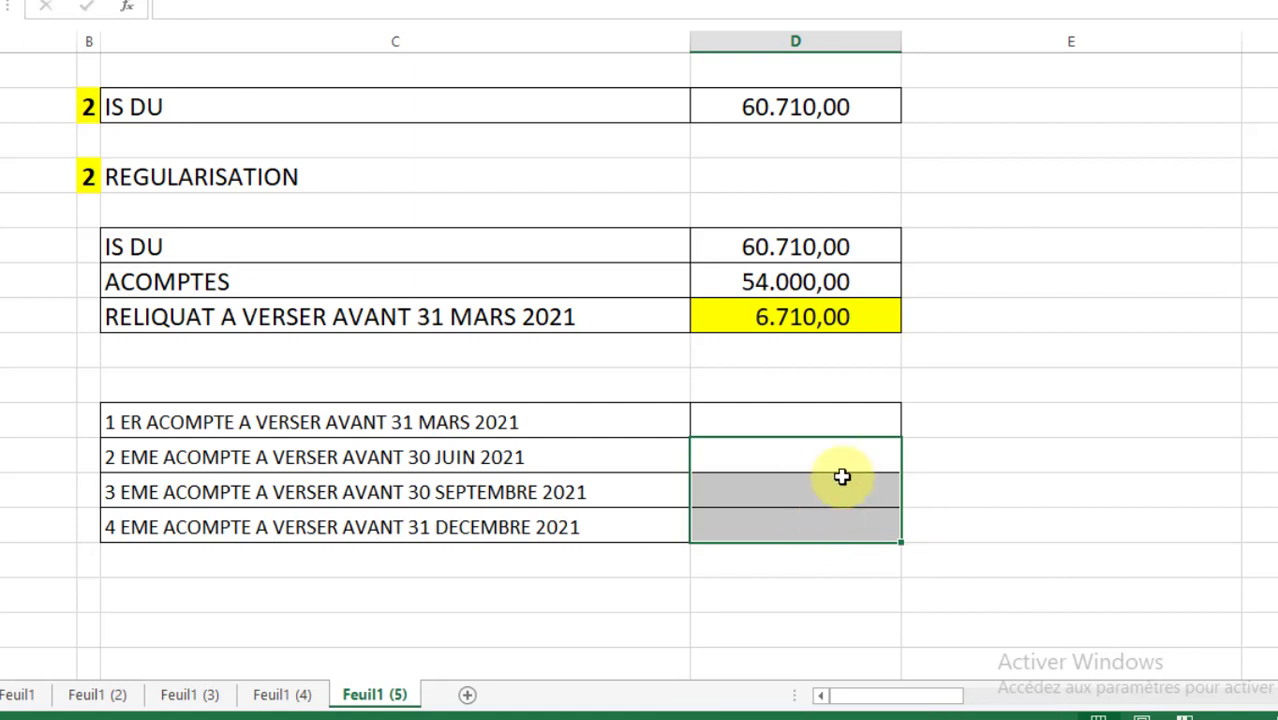
Calculate the 1 ER ACOMPTE A VERSER AVANT 31 MARS 2021 with the formula =60710*0,25
{"action": "left_click", "coordinate": [835, 410]}
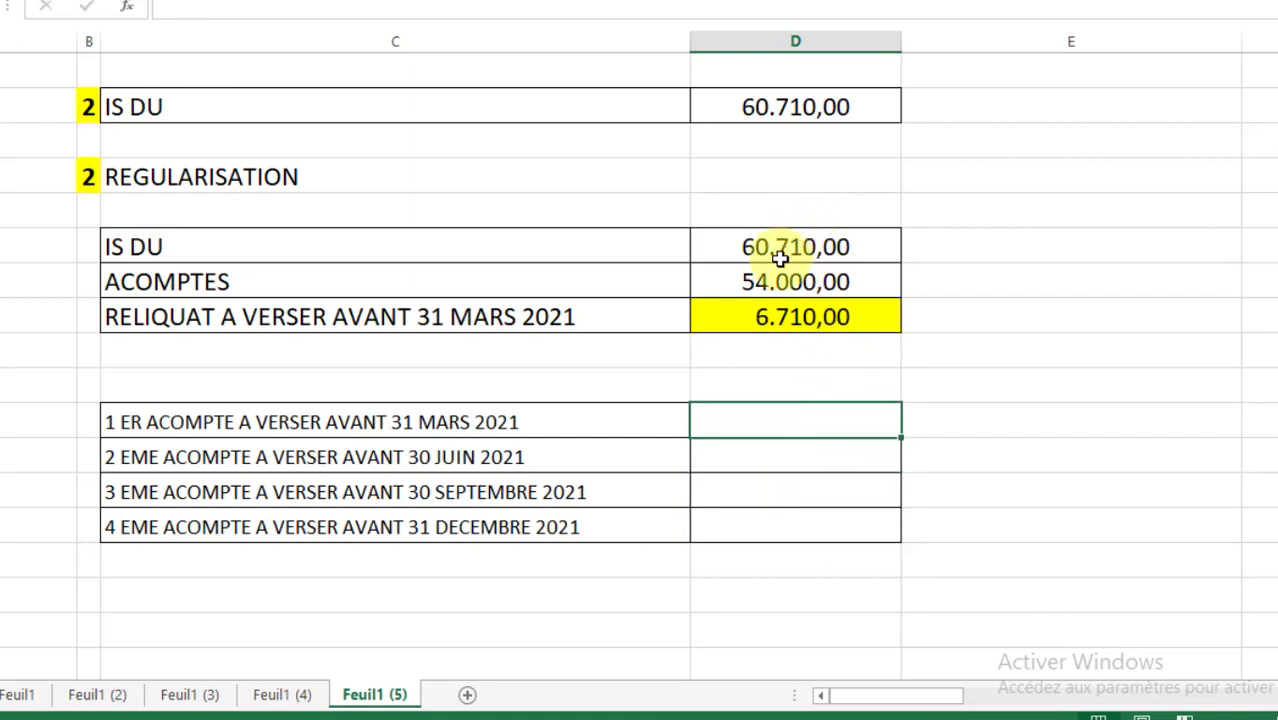
{"action": "left_click", "coordinate": [795, 247]}
{"action": "left_click", "coordinate": [807, 414]}
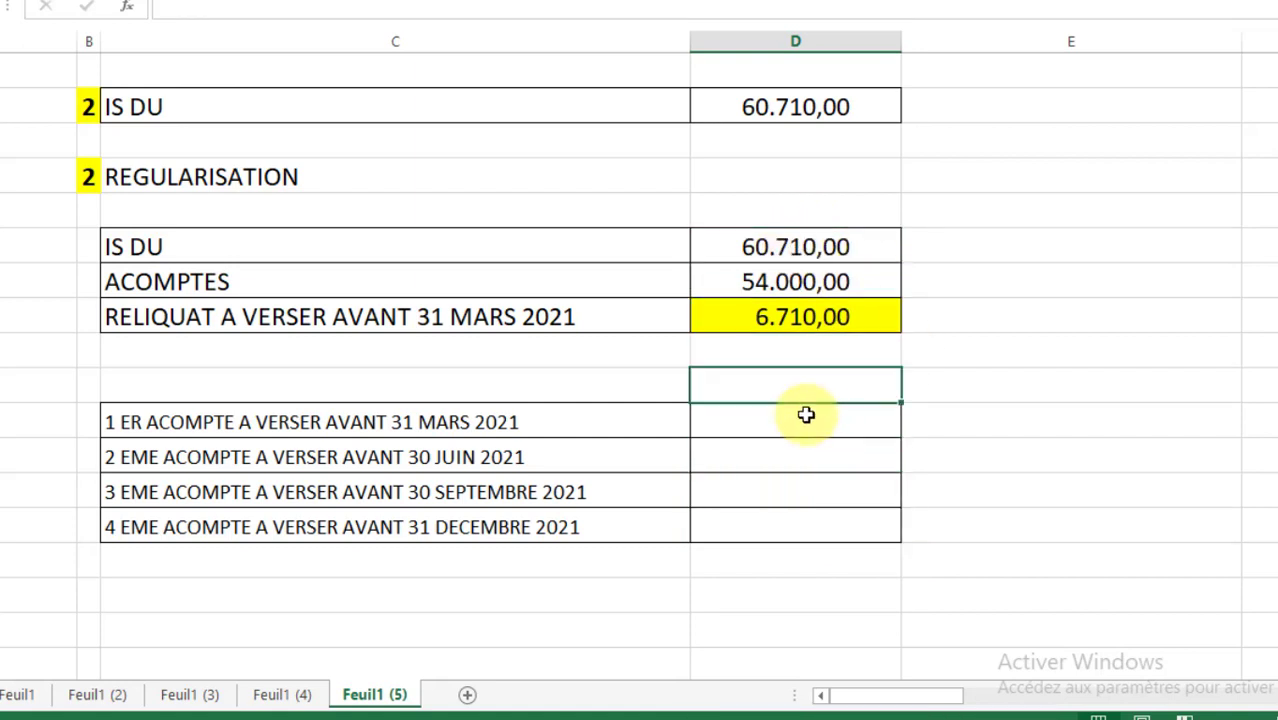
{"action": "type", "text": "="}
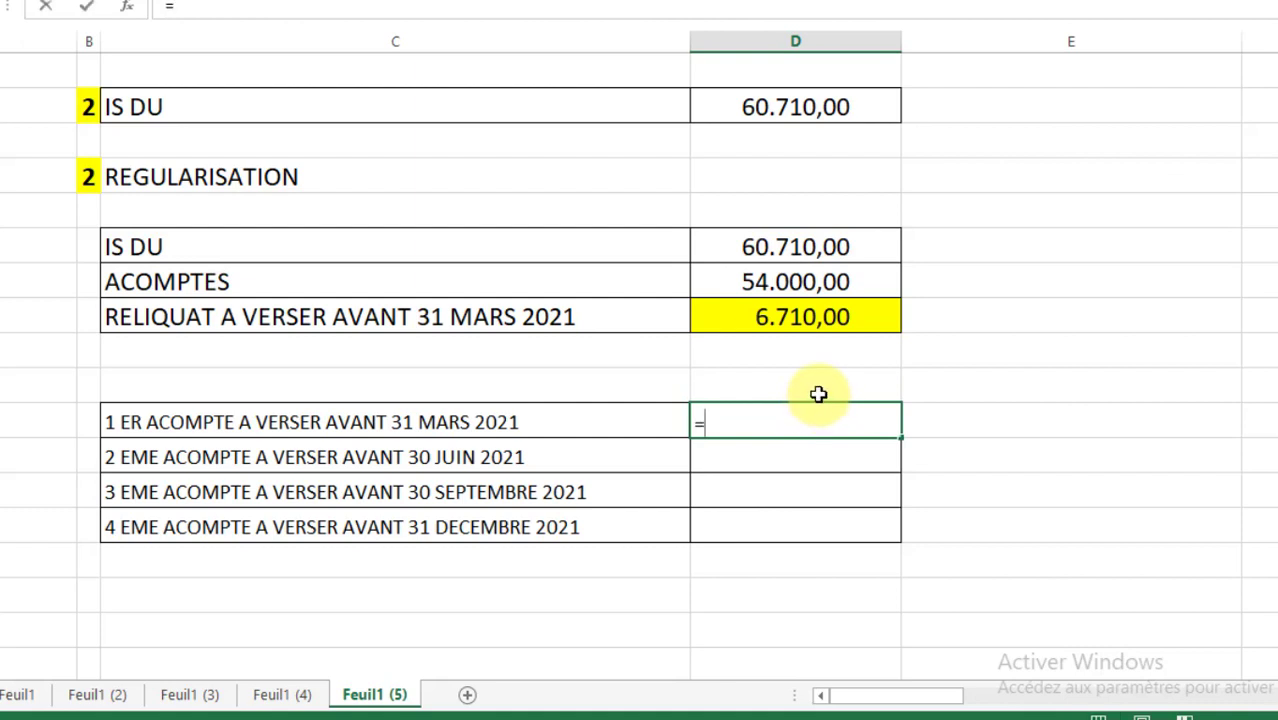
{"action": "type", "text": "60710*0,25"}
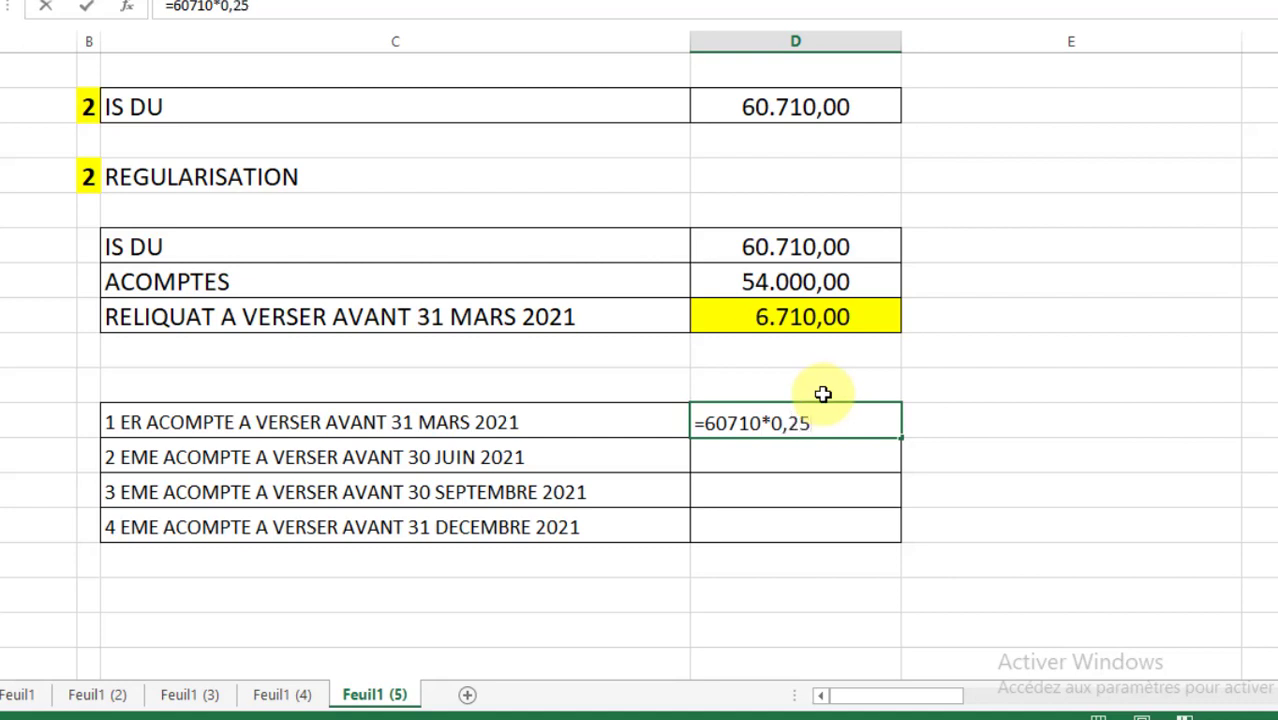
{"action": "key", "text": "Return"}
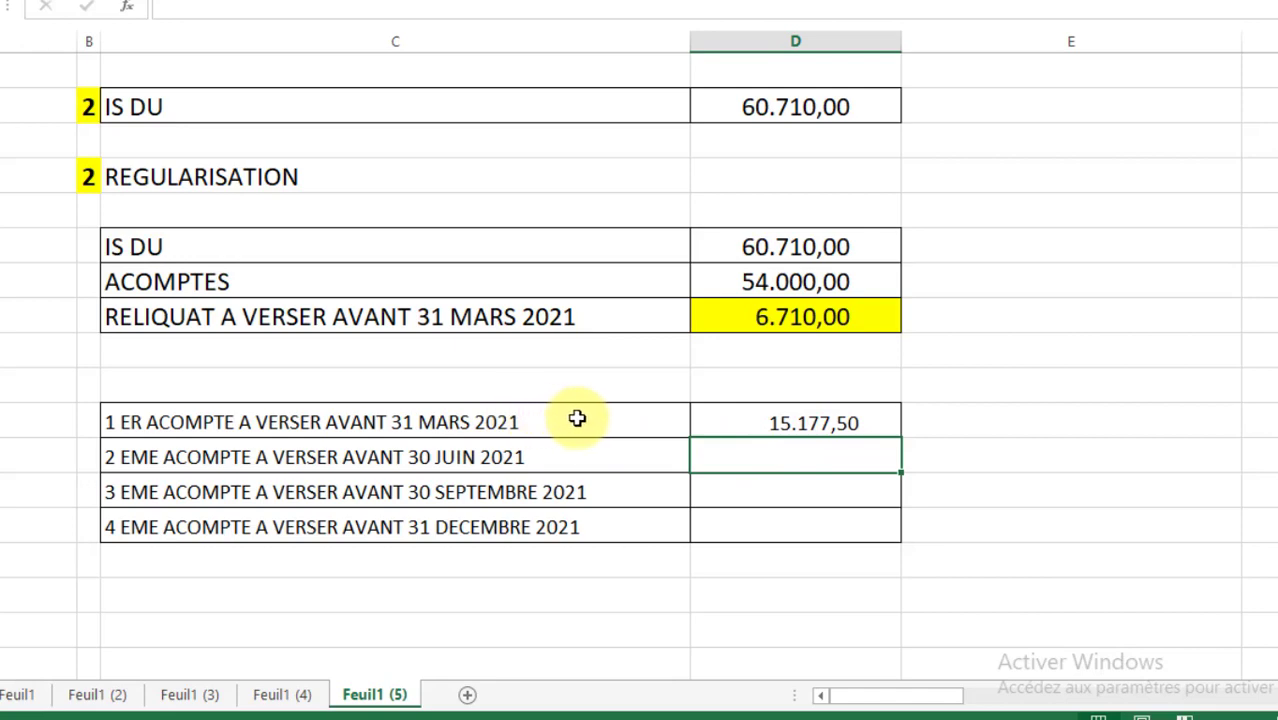
Copy the first acompte amount and paste it as a value into the 2nd, 3rd and 4th acompte rows
{"action": "left_click", "coordinate": [847, 423]}
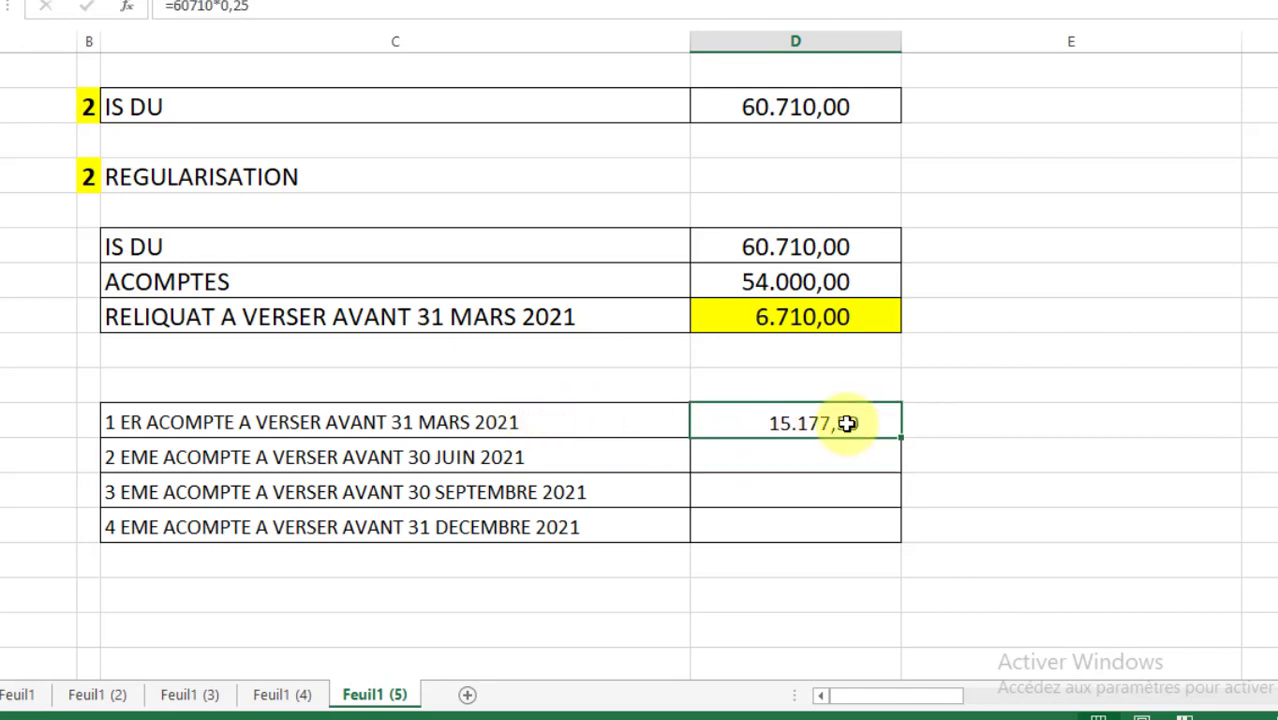
{"action": "right_click", "coordinate": [847, 423]}
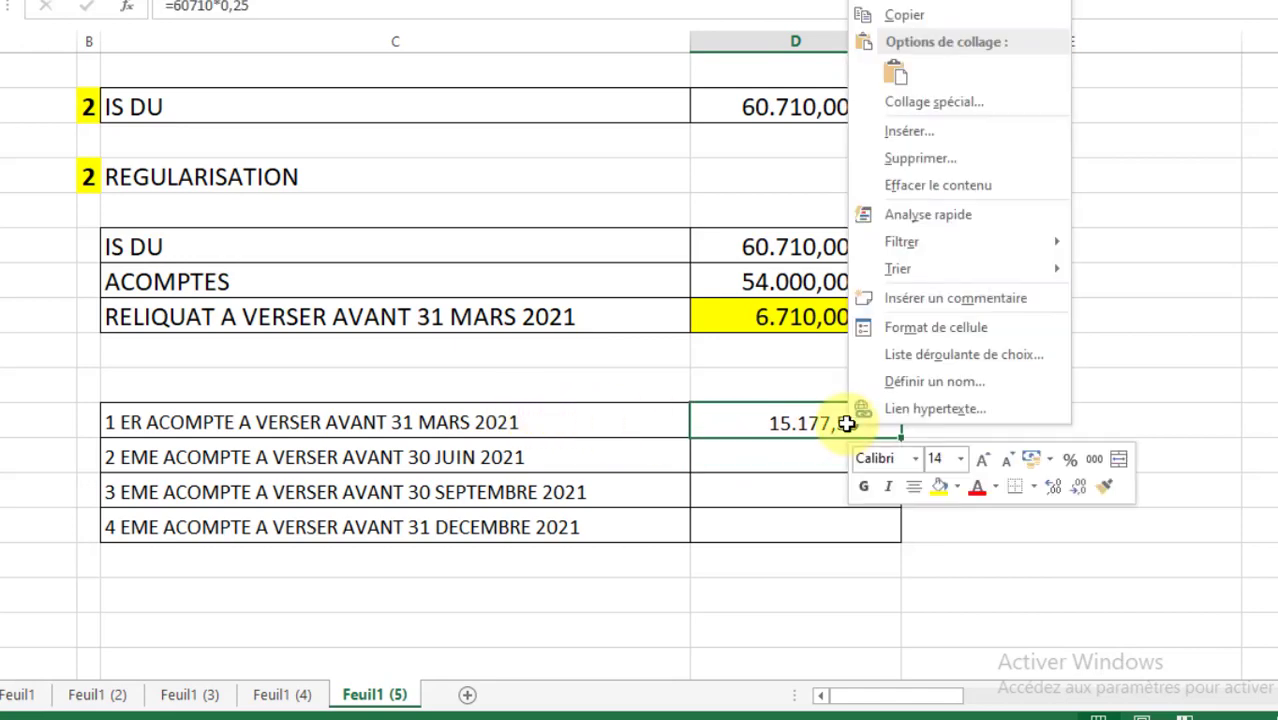
{"action": "left_click", "coordinate": [927, 9]}
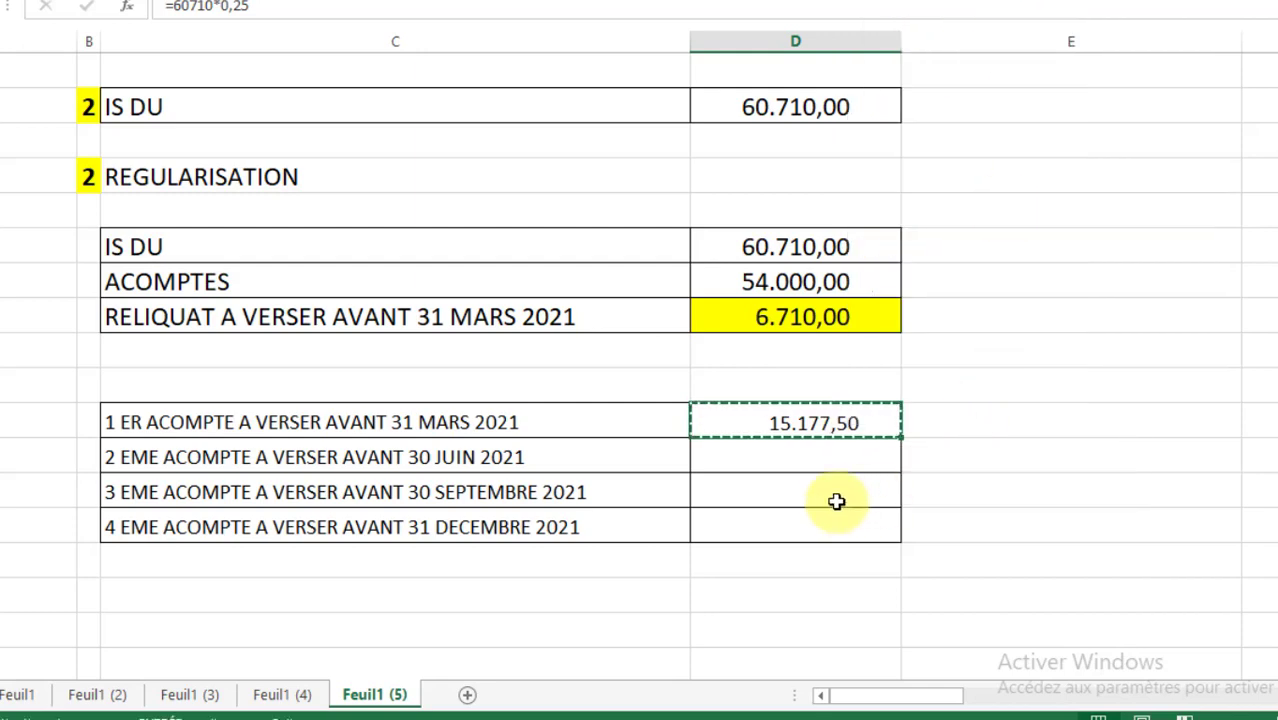
{"action": "right_click", "coordinate": [822, 456]}
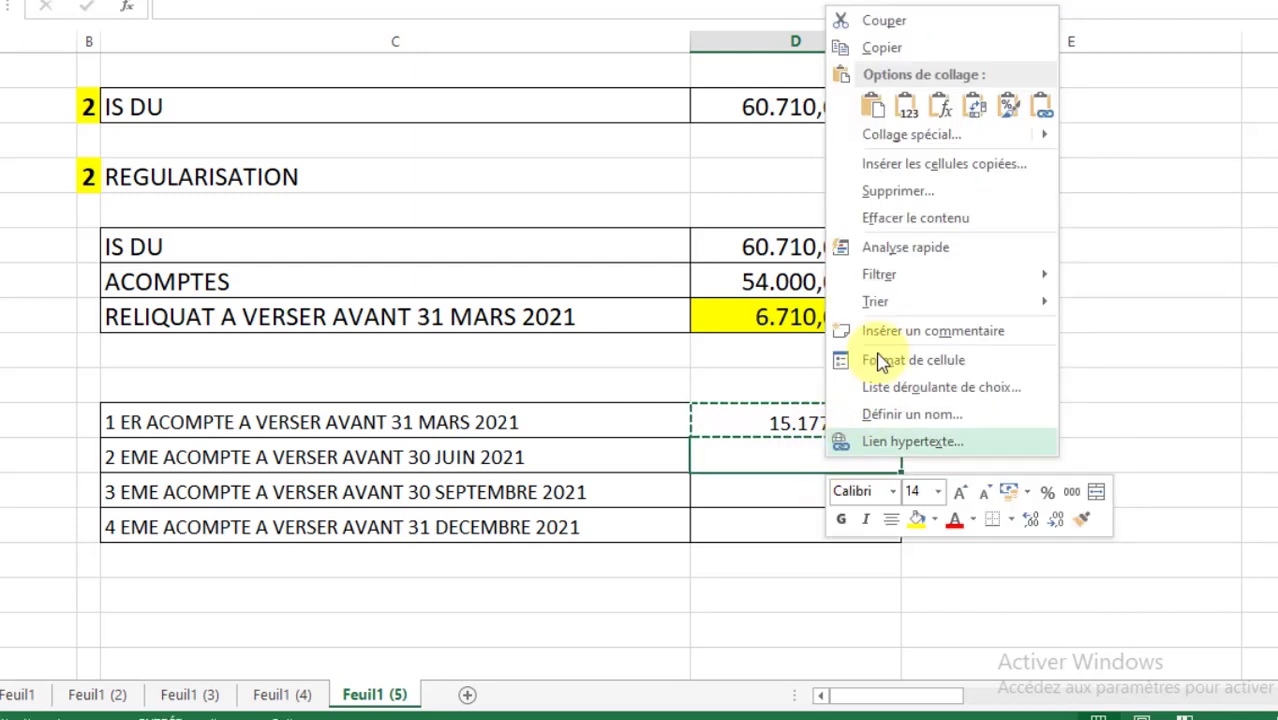
{"action": "left_click", "coordinate": [906, 110]}
{"action": "left_click", "coordinate": [725, 495]}
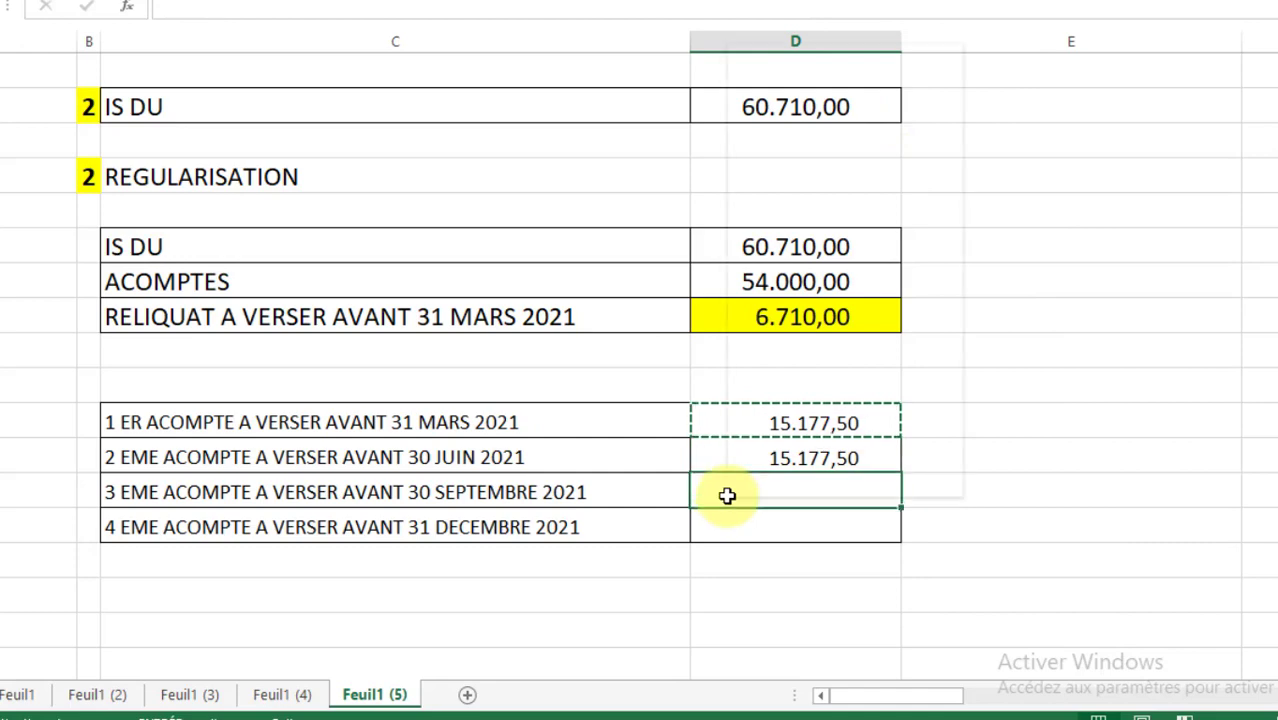
{"action": "right_click", "coordinate": [790, 489]}
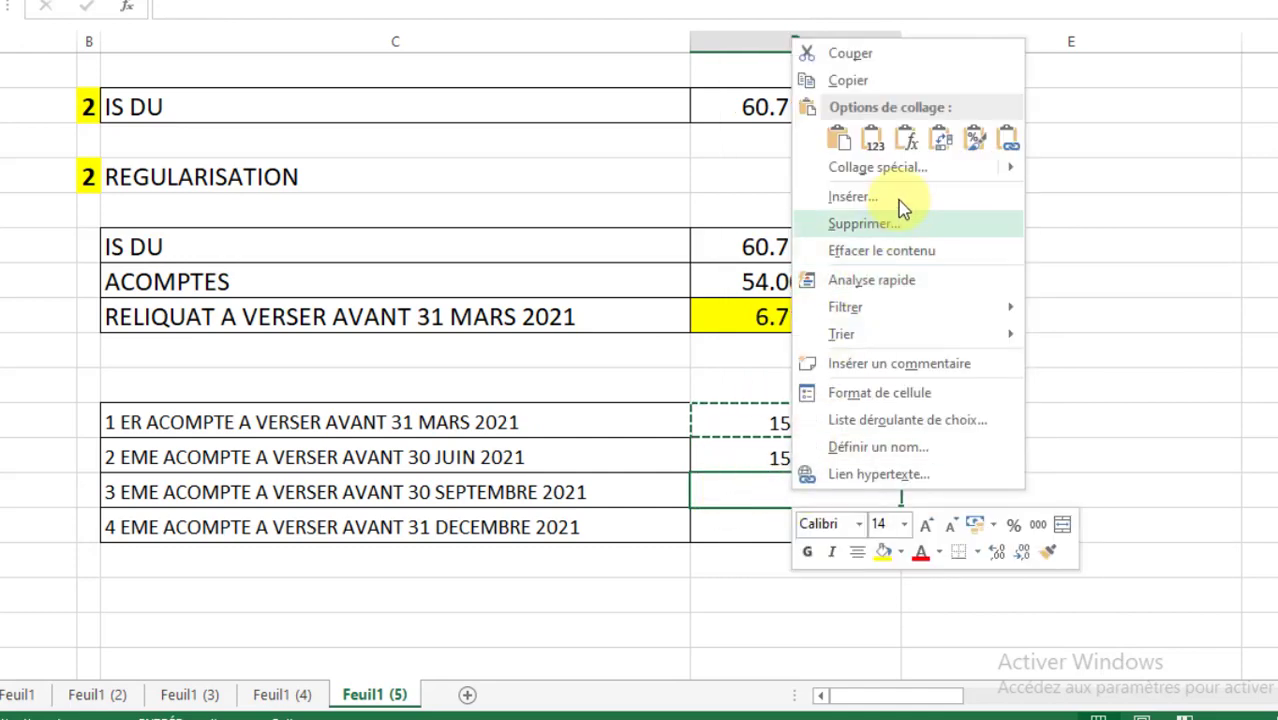
{"action": "left_click", "coordinate": [874, 138]}
{"action": "right_click", "coordinate": [774, 521]}
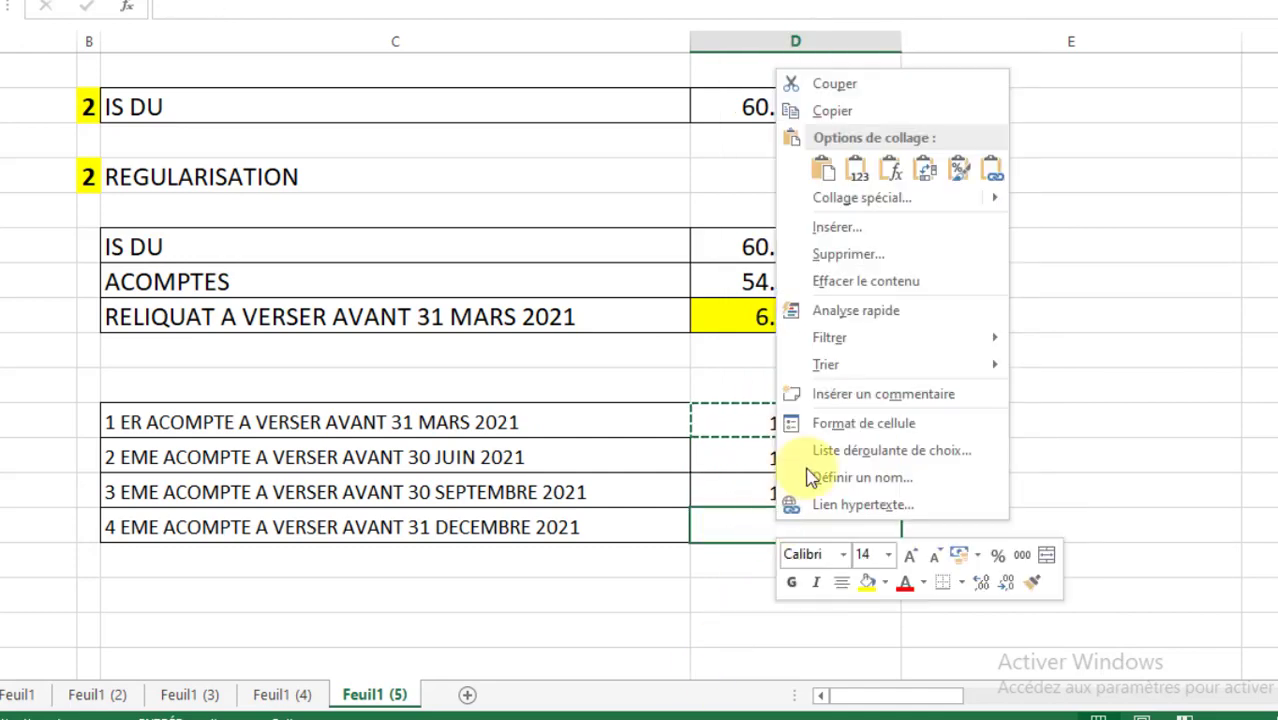
{"action": "left_click", "coordinate": [857, 170]}
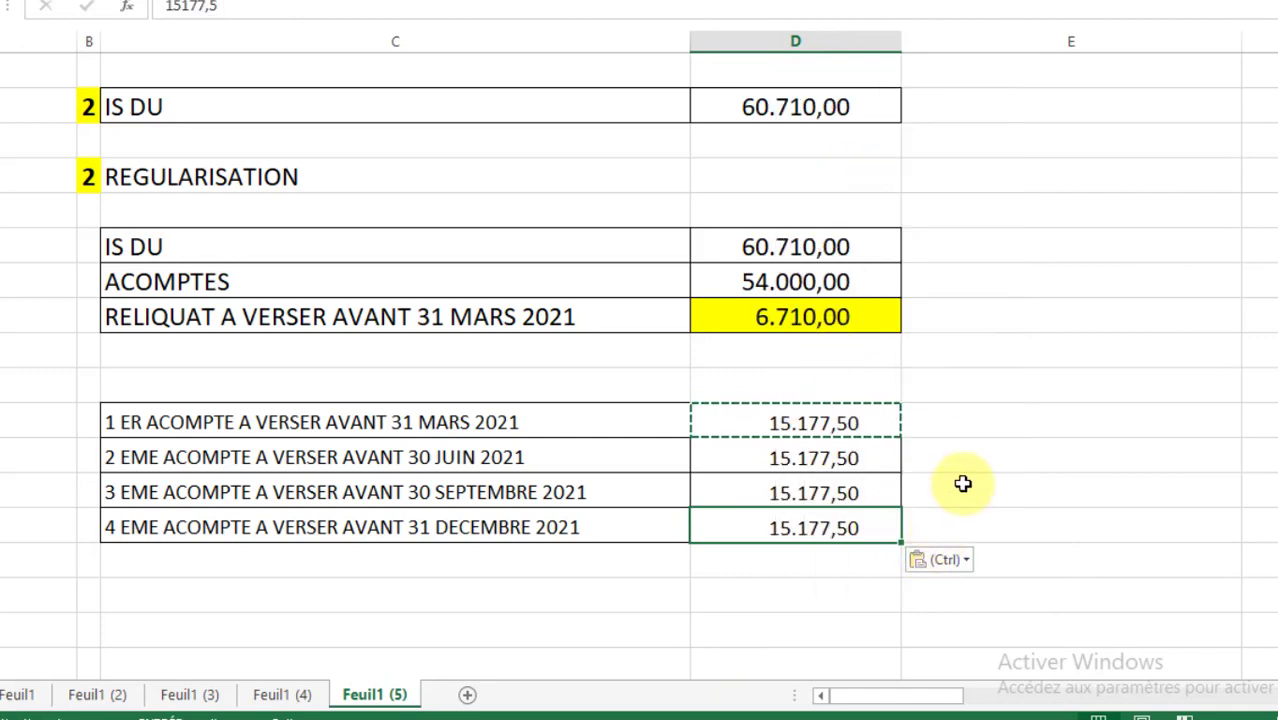
{"action": "key", "text": "Escape"}
{"action": "left_click", "coordinate": [920, 485]}
{"action": "left_click_drag", "start_coordinate": [832, 418], "coordinate": [817, 512]}
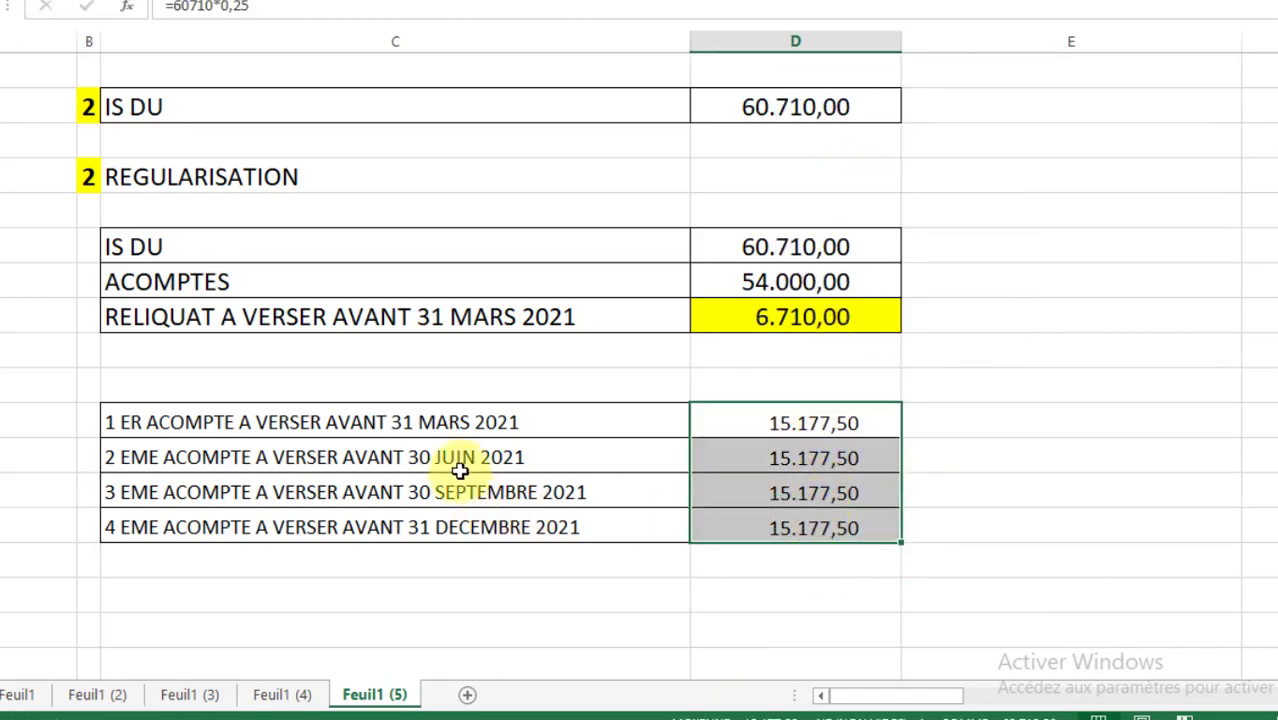
Renumber the REGULARISATION heading as 3 and number the first acompte row as 4
{"action": "left_click", "coordinate": [87, 176]}
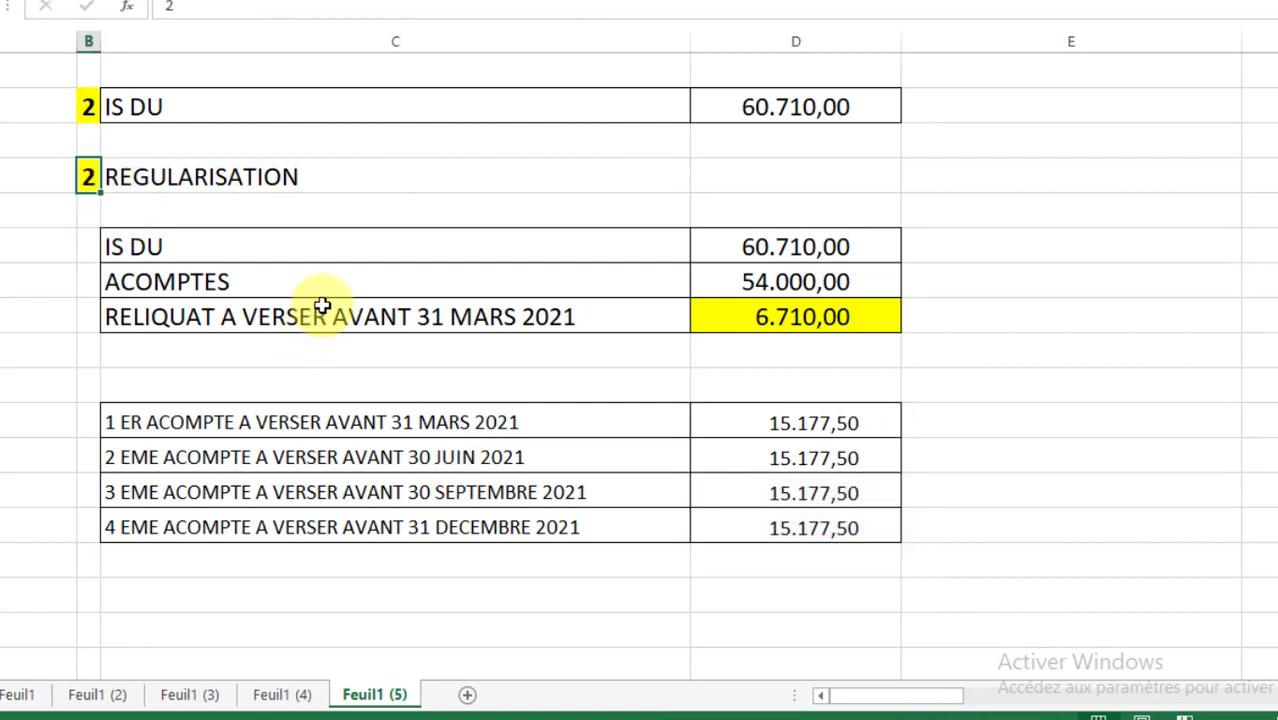
{"action": "type", "text": "3"}
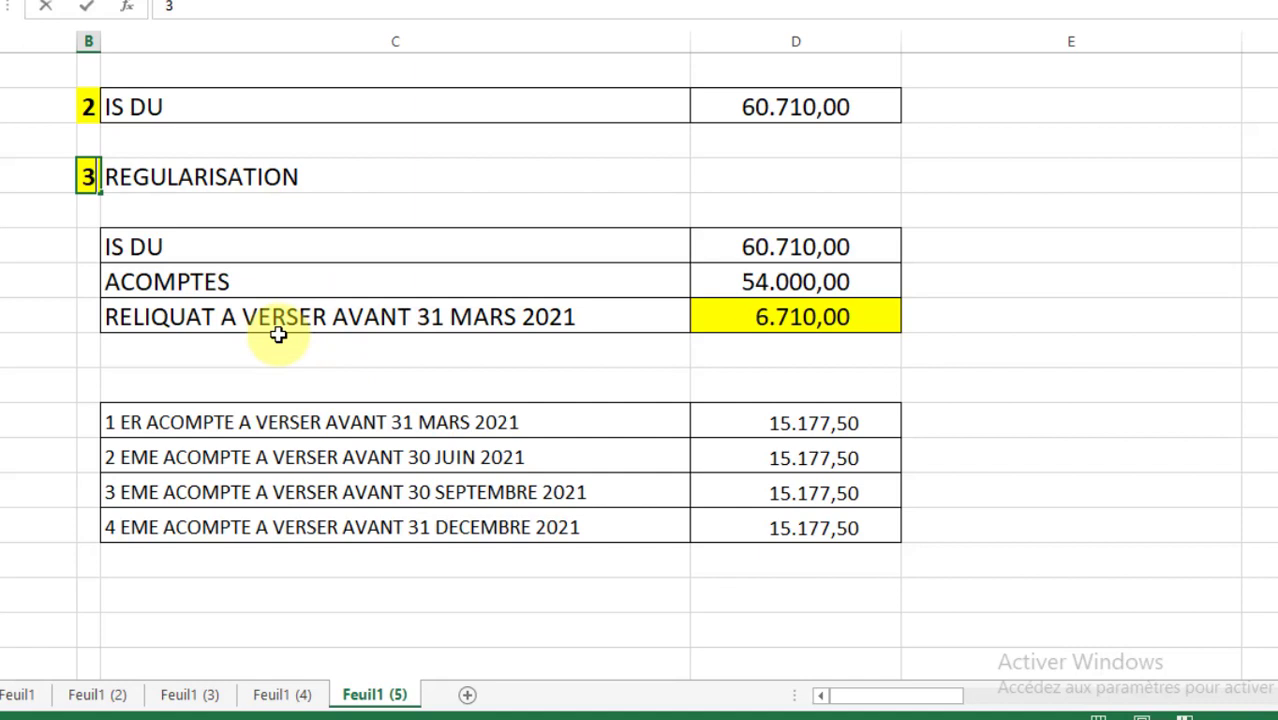
{"action": "left_click", "coordinate": [88, 420]}
{"action": "type", "text": "4"}
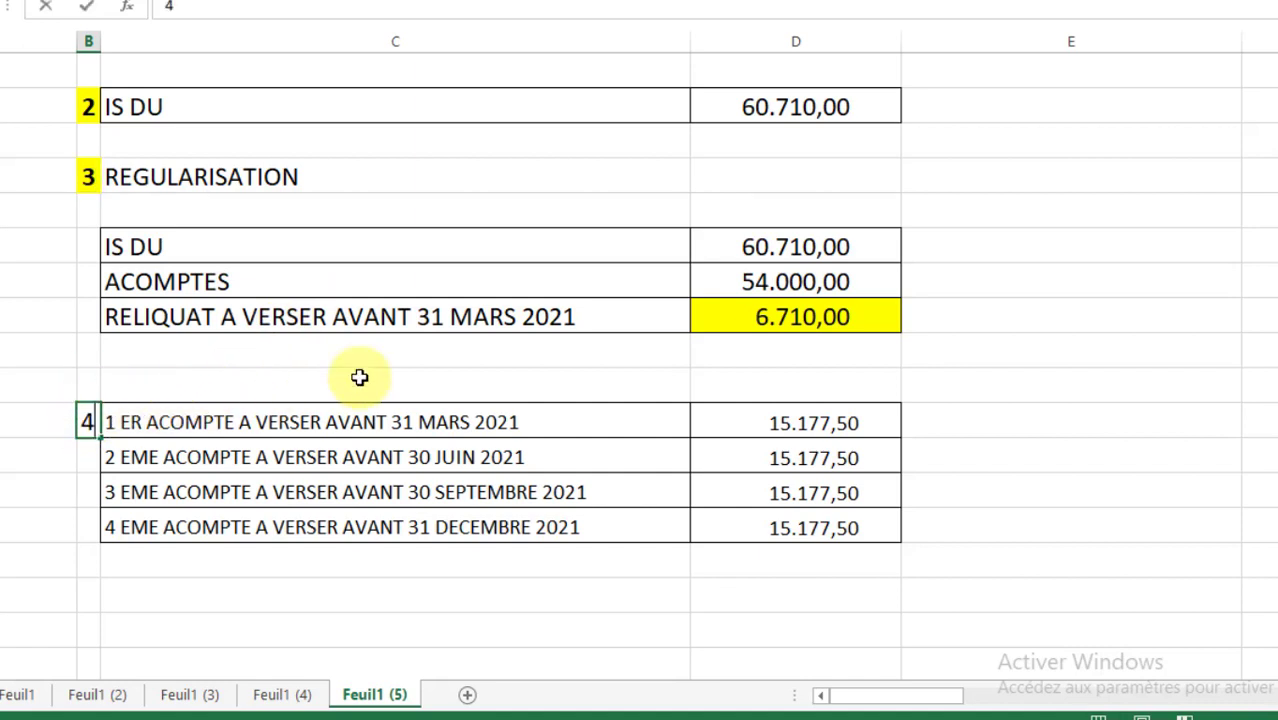
{"action": "left_click", "coordinate": [354, 378]}
Review the reliquat and first acompte due before 31 March 2021, along with the IS DU and ACOMPTES amounts
{"action": "left_click", "coordinate": [815, 327]}
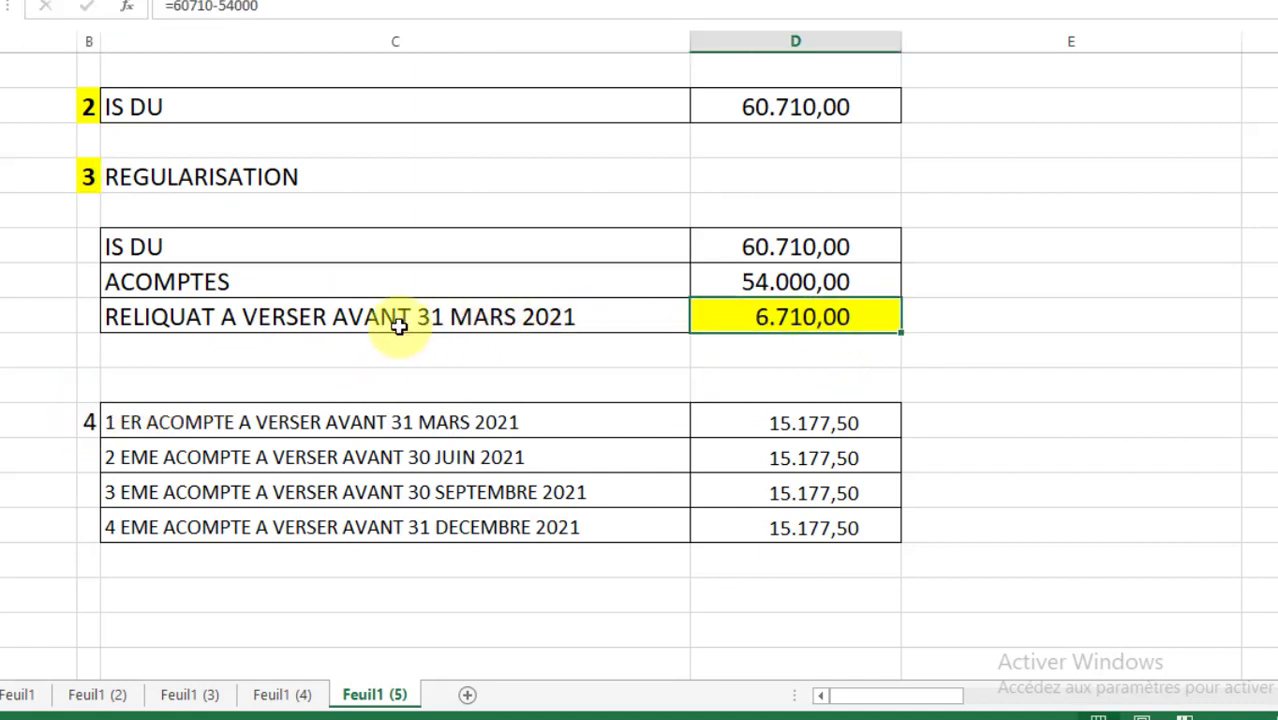
{"action": "left_click", "coordinate": [580, 328]}
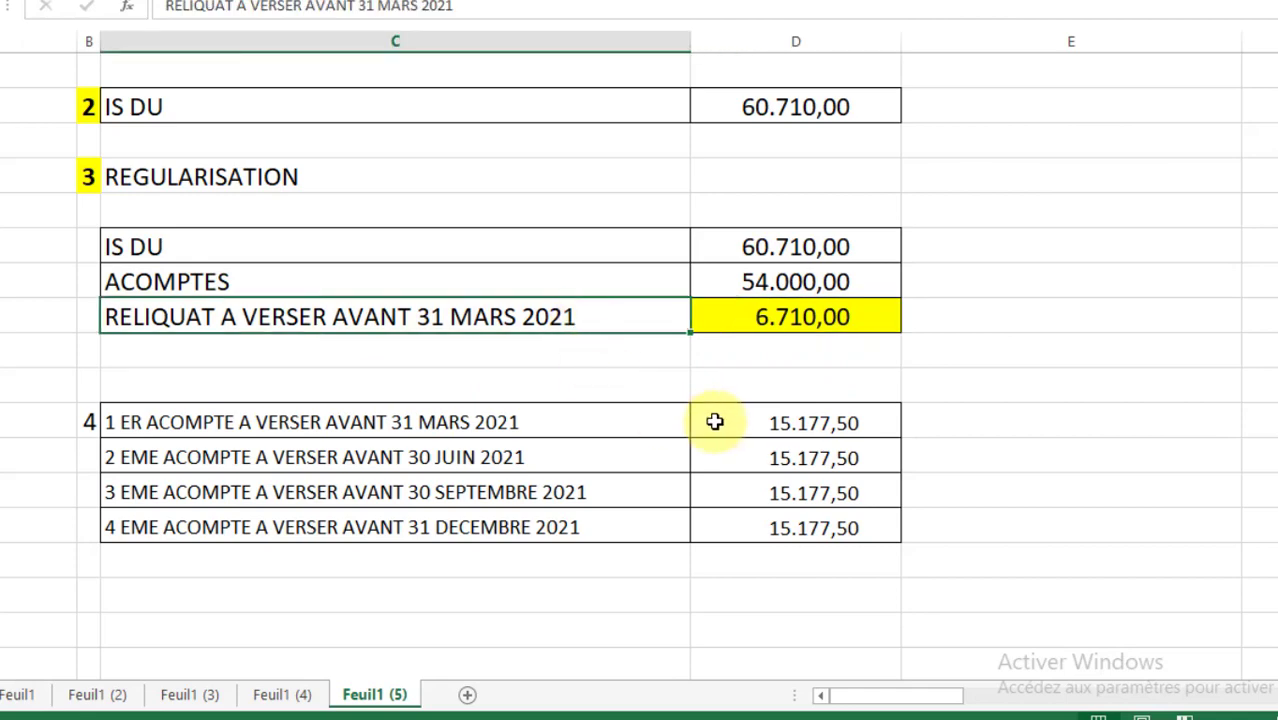
{"action": "left_click", "coordinate": [816, 326]}
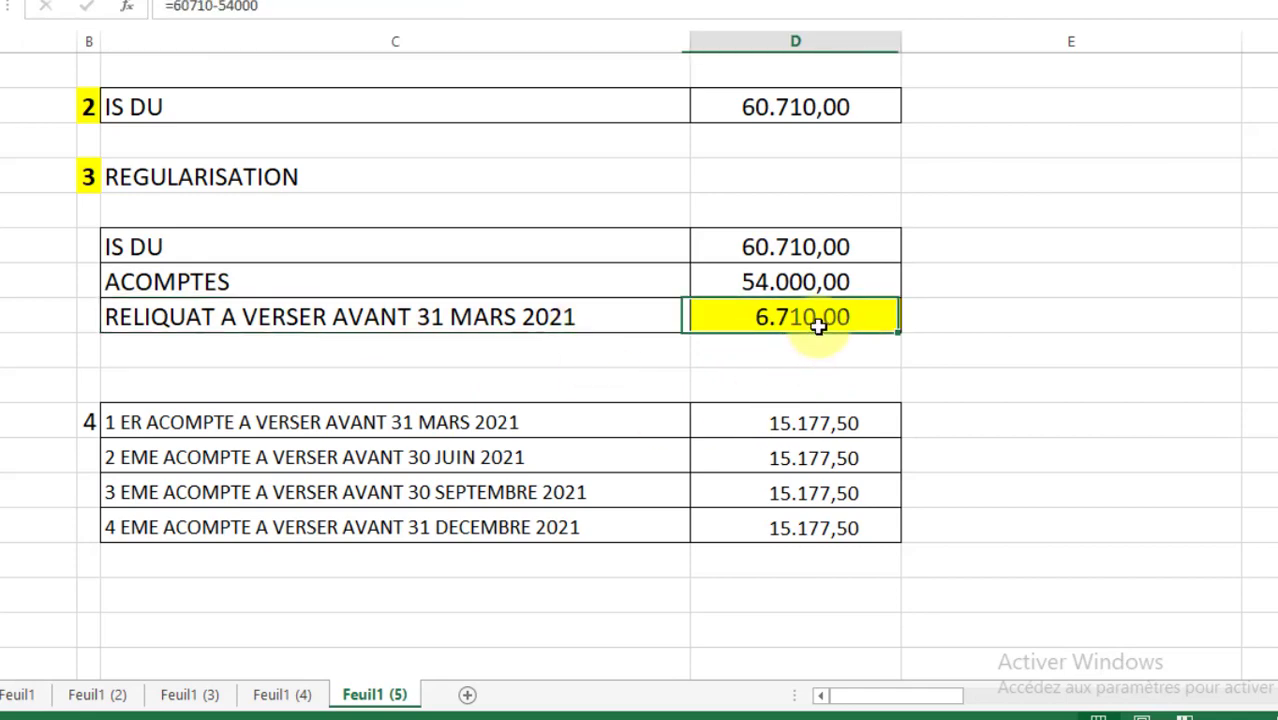
{"action": "left_click", "coordinate": [789, 422]}
{"action": "left_click", "coordinate": [806, 318]}
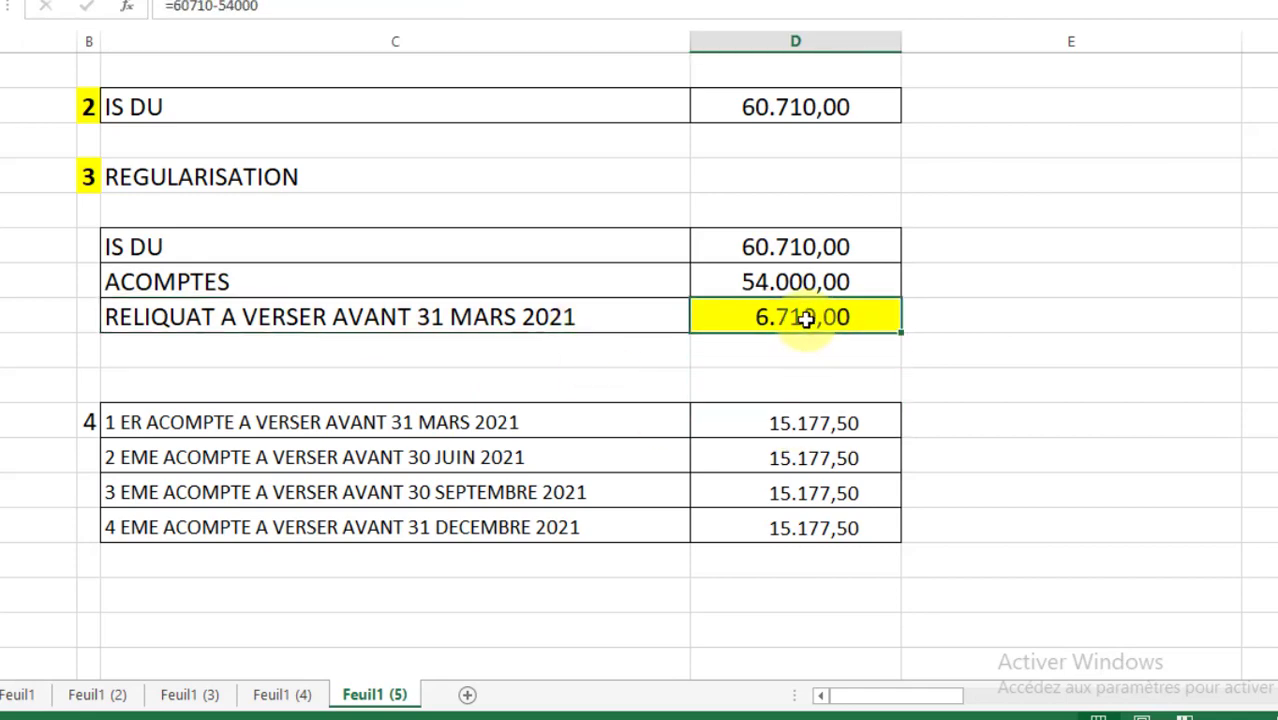
{"action": "left_click", "coordinate": [866, 248]}
{"action": "left_click", "coordinate": [845, 282]}
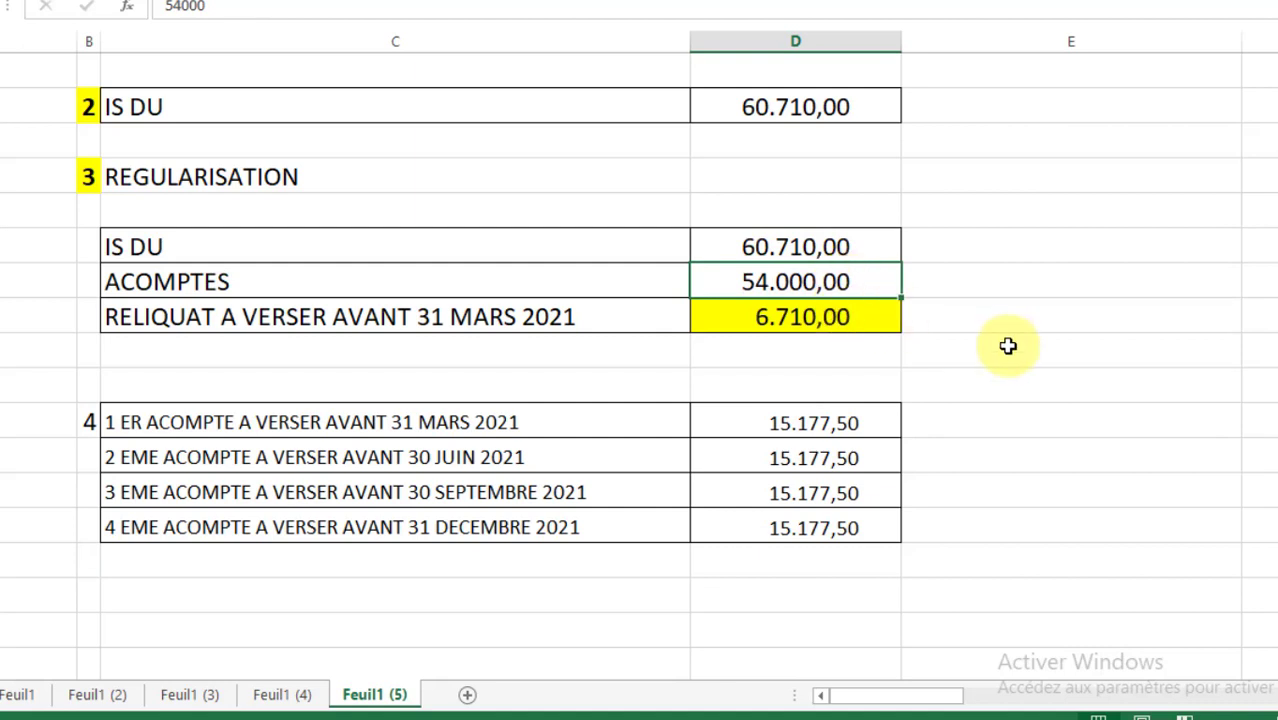
Add the reliquat and the first acompte in cell E34 with the formula +D33+D36
{"action": "left_click", "coordinate": [1118, 360]}
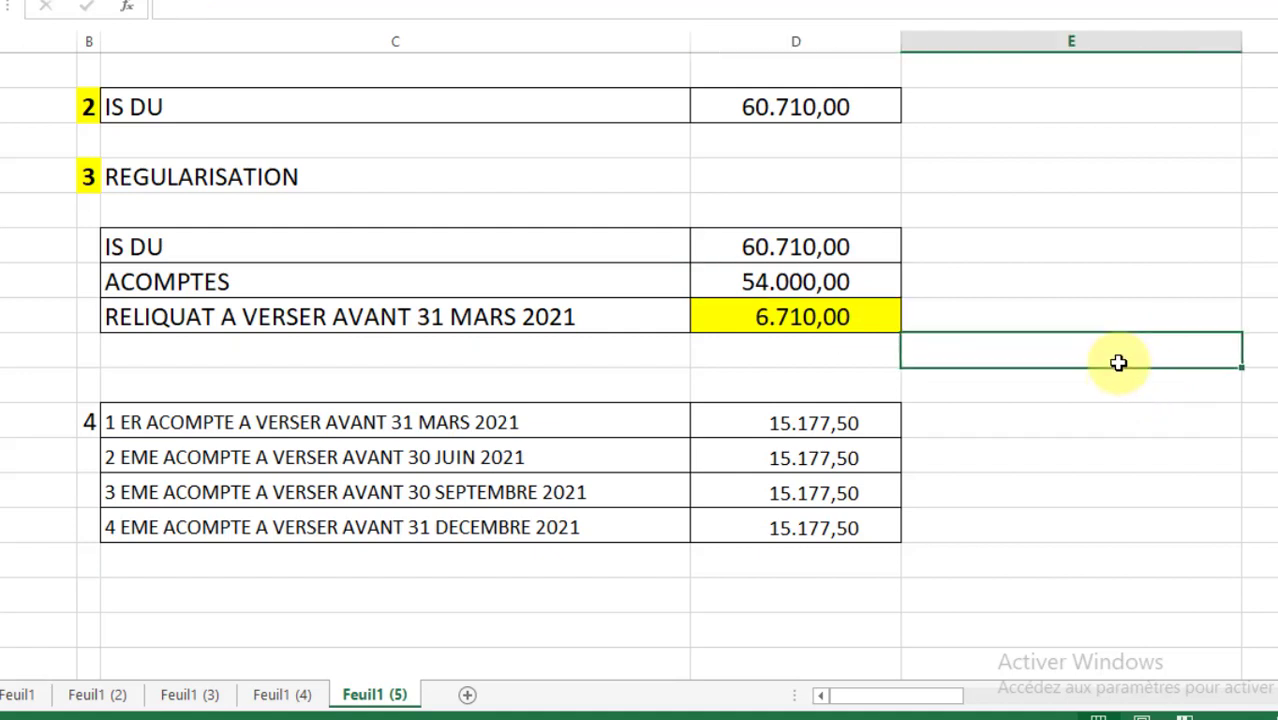
{"action": "type", "text": "+"}
{"action": "left_click", "coordinate": [815, 319]}
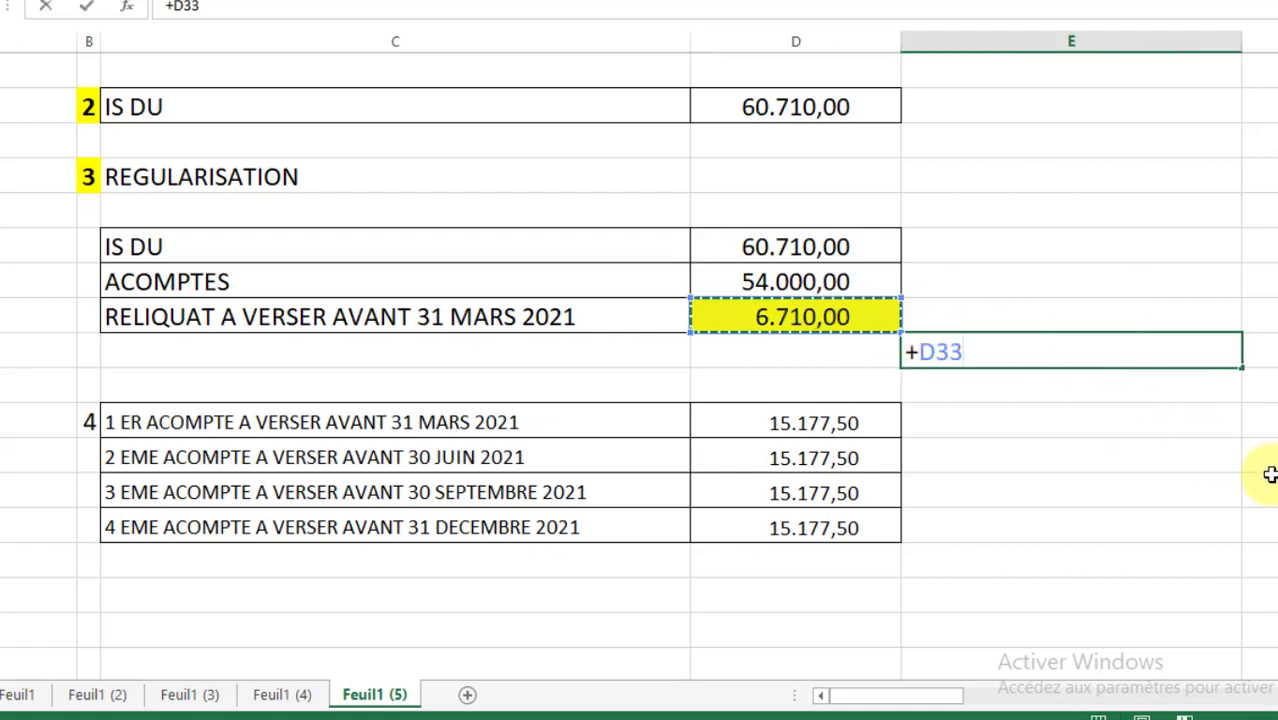
{"action": "type", "text": "+"}
{"action": "left_click", "coordinate": [787, 419]}
{"action": "key", "text": "Return"}
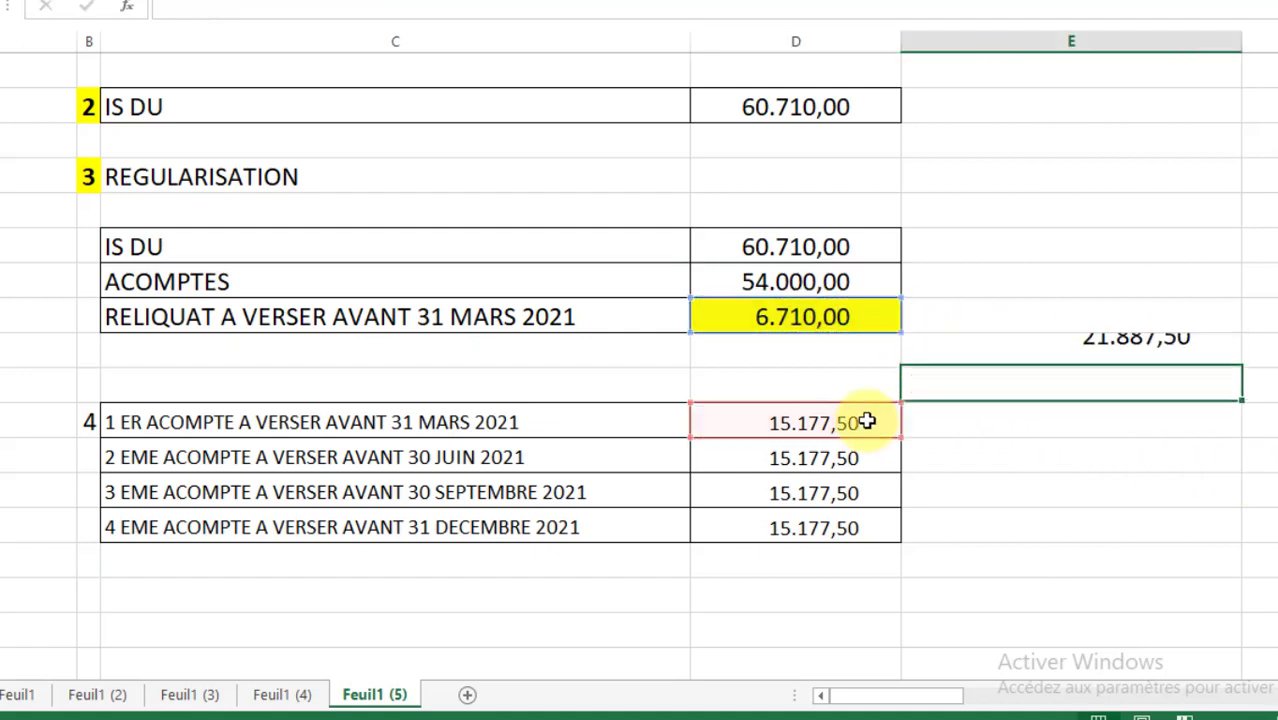
{"action": "left_click", "coordinate": [1058, 355]}
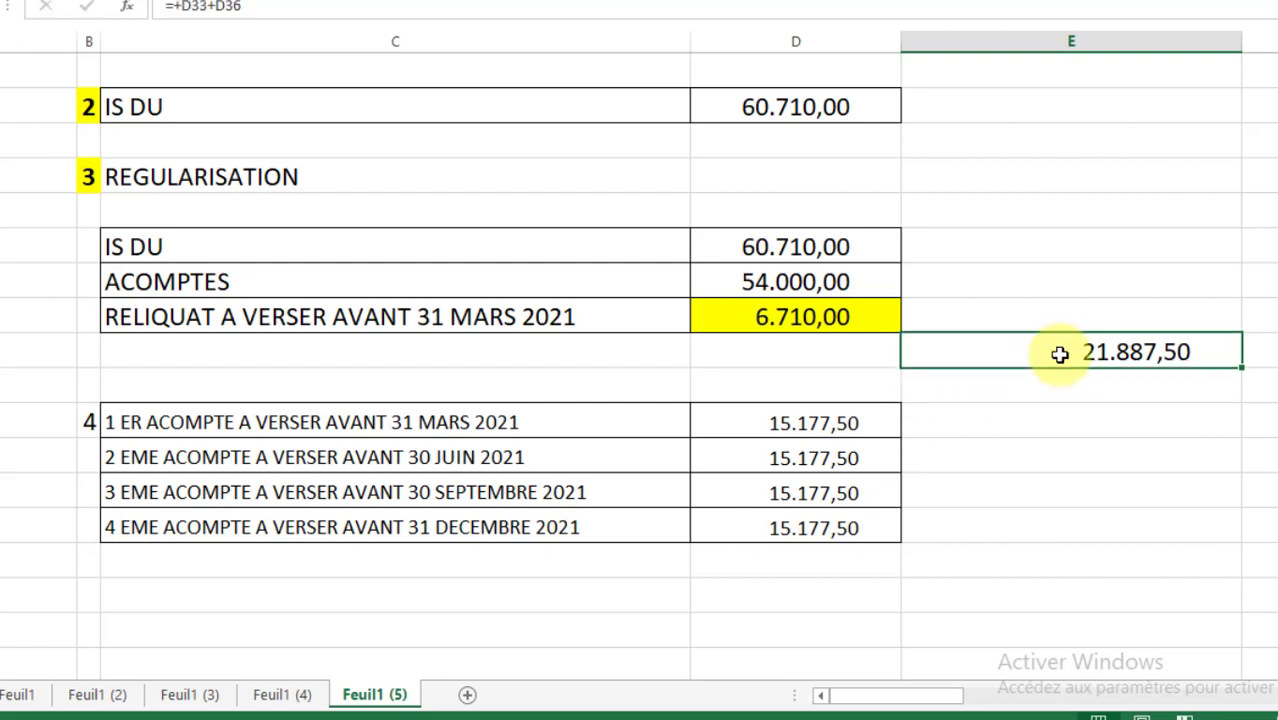
Review the 2nd to 4th acompte amounts, and fill the number 4 cell beside the first acompte with yellow
{"action": "left_click", "coordinate": [850, 457]}
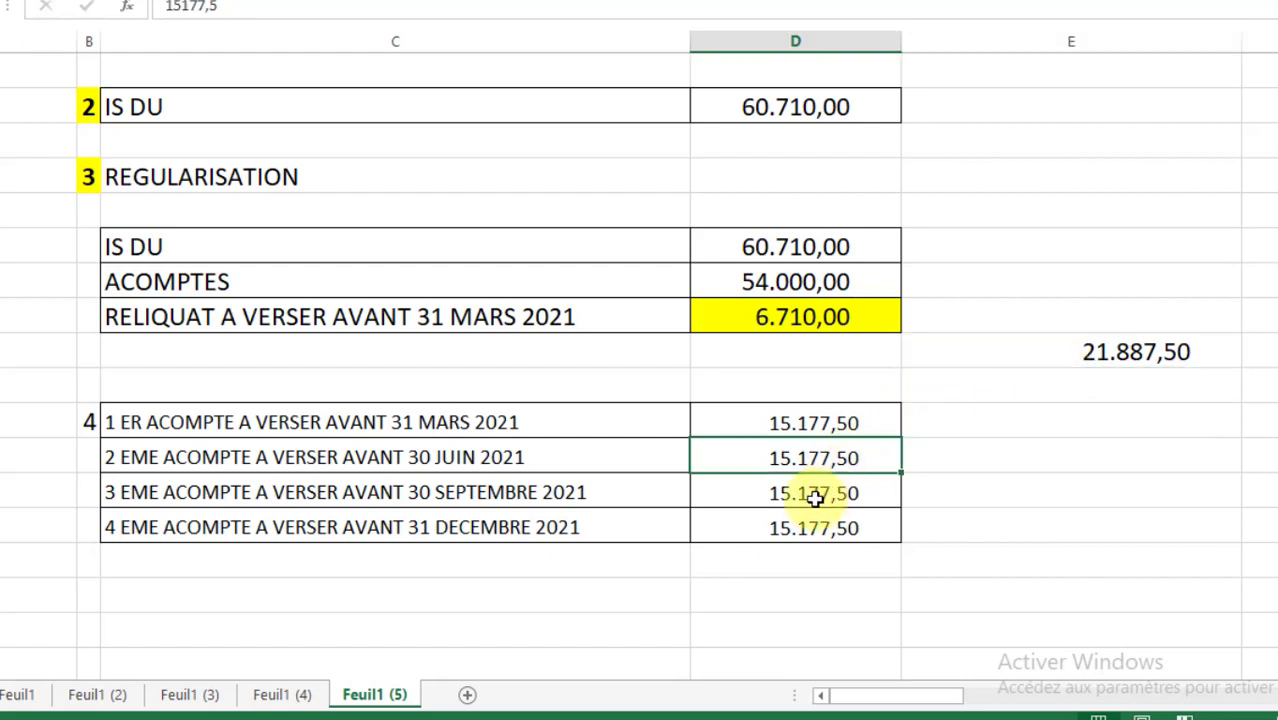
{"action": "left_click", "coordinate": [813, 491]}
{"action": "left_click", "coordinate": [807, 528]}
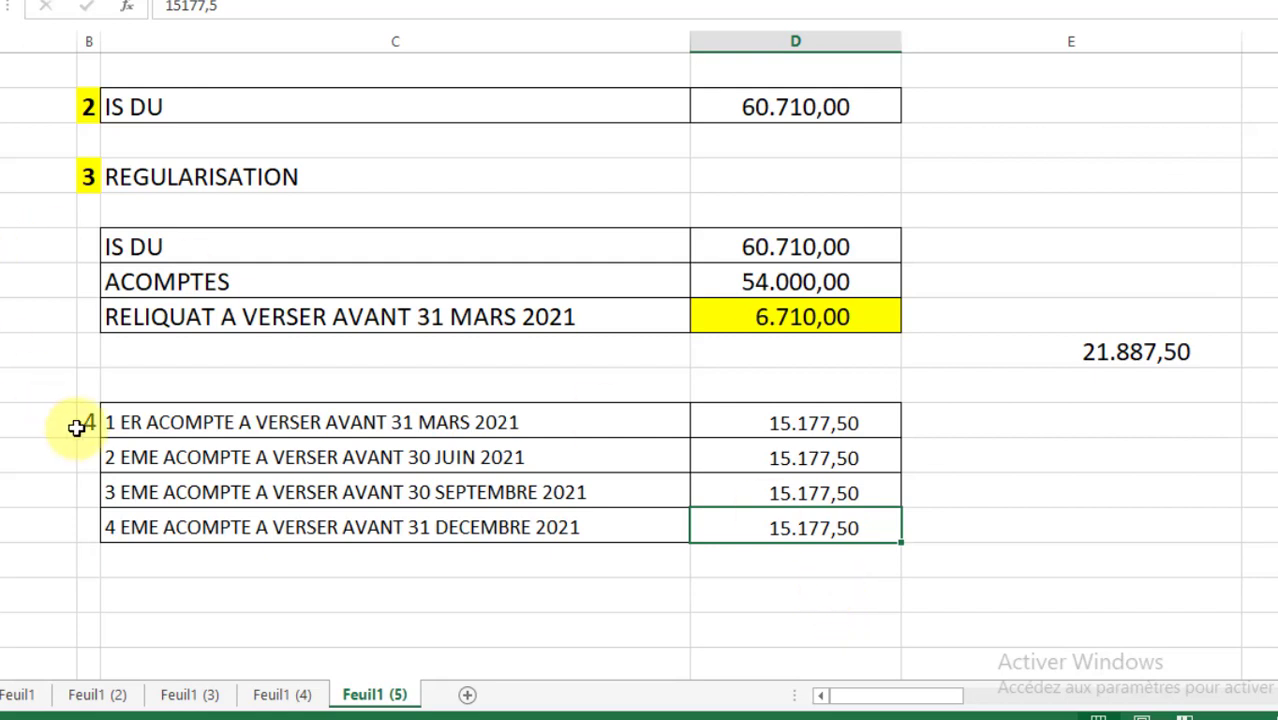
{"action": "left_click", "coordinate": [87, 422]}
{"action": "key", "text": "F4"}
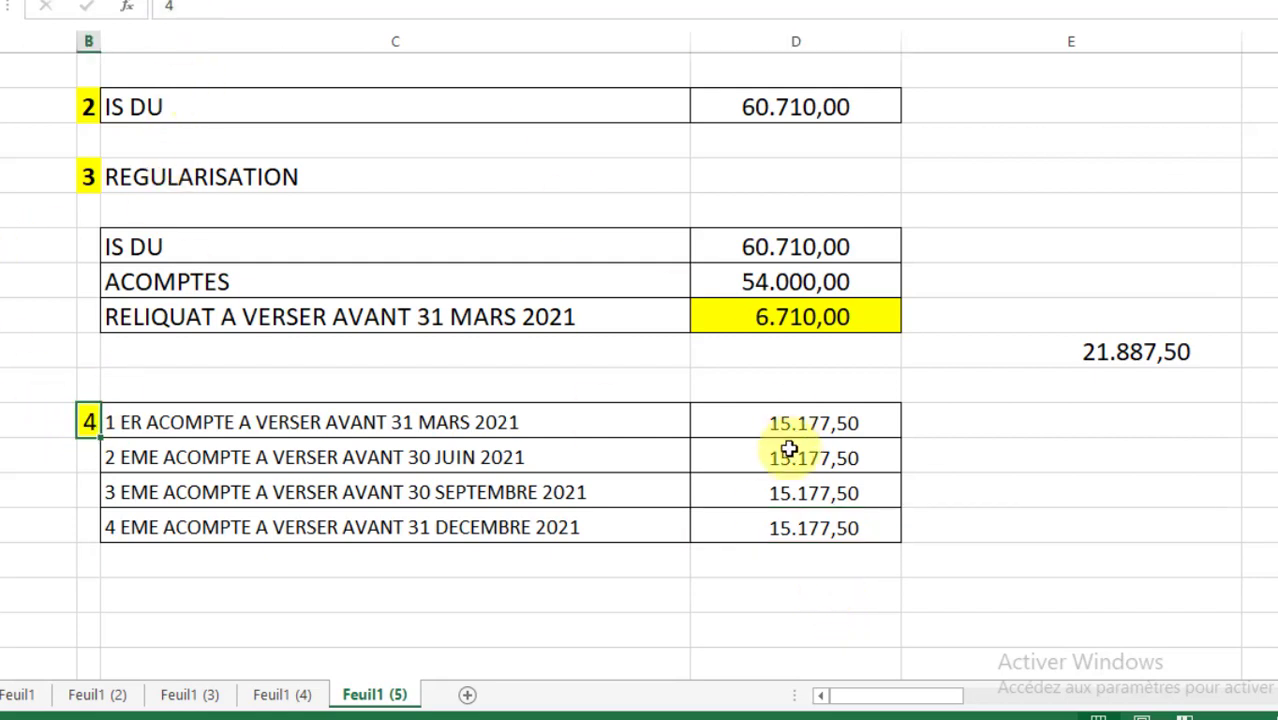